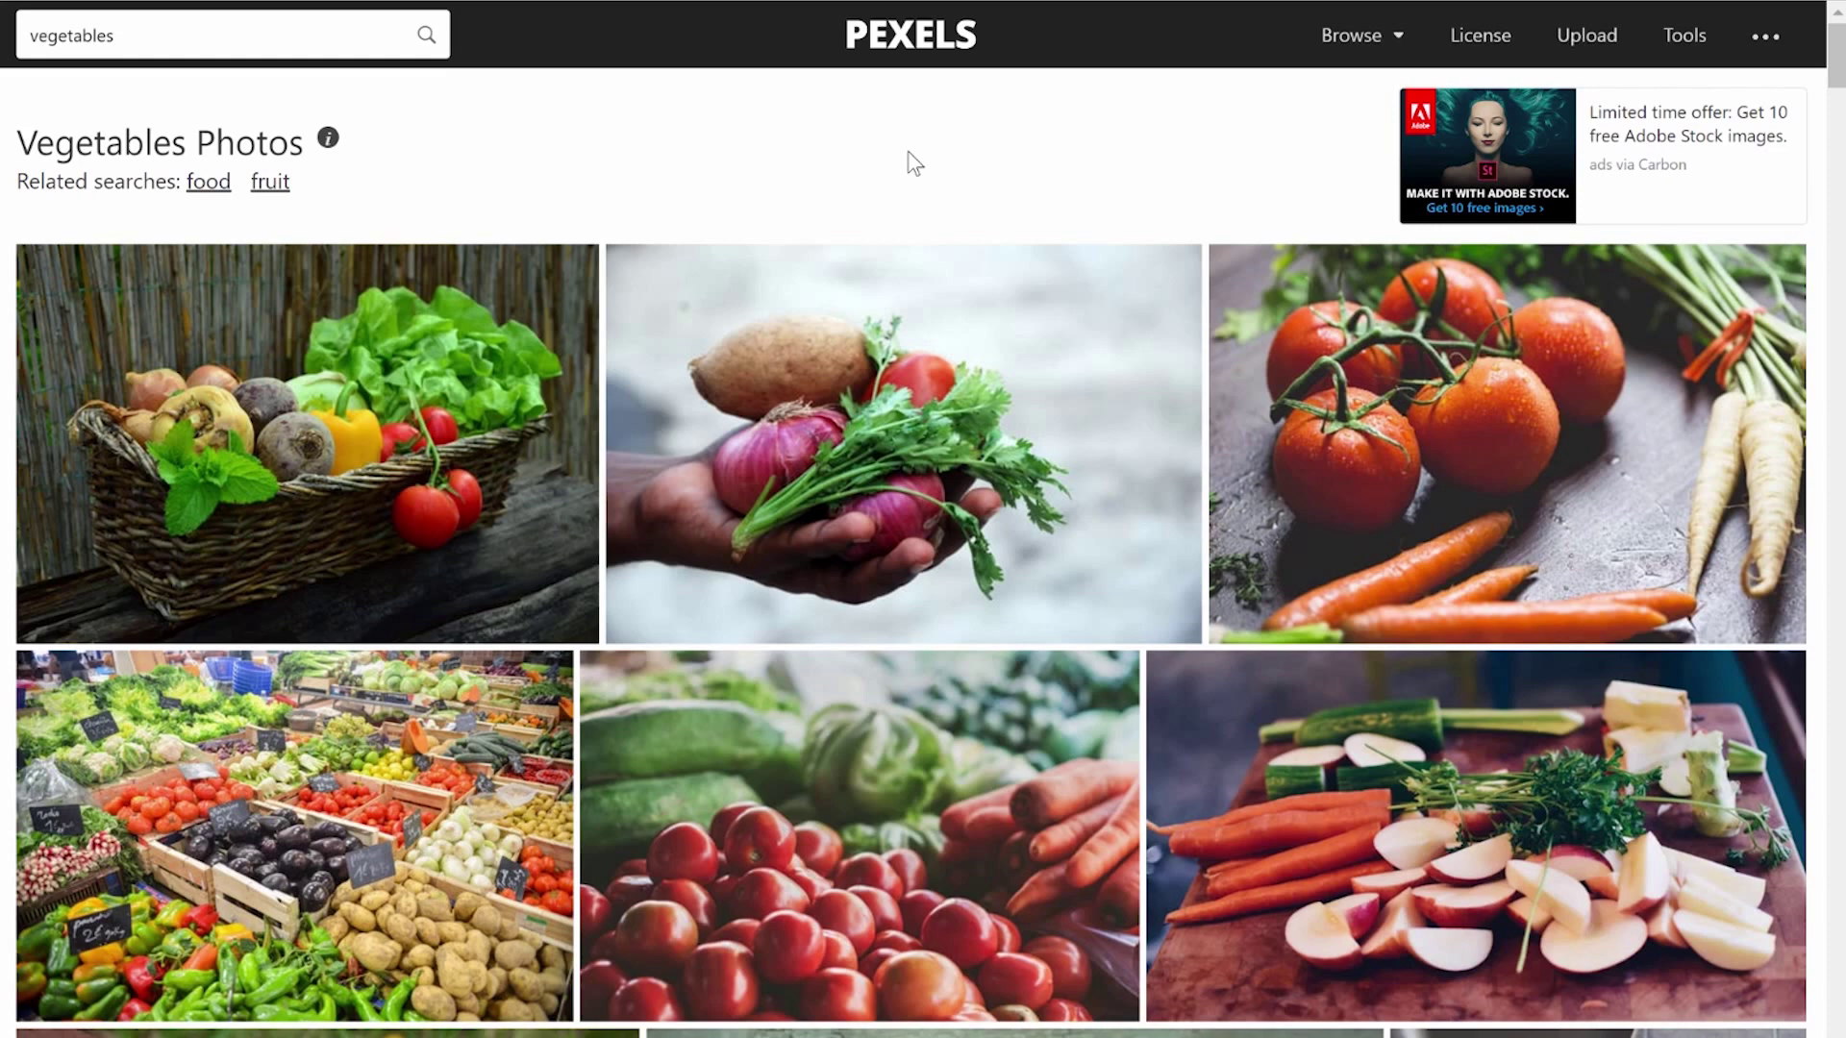
scroll(914, 163, "down", 5)
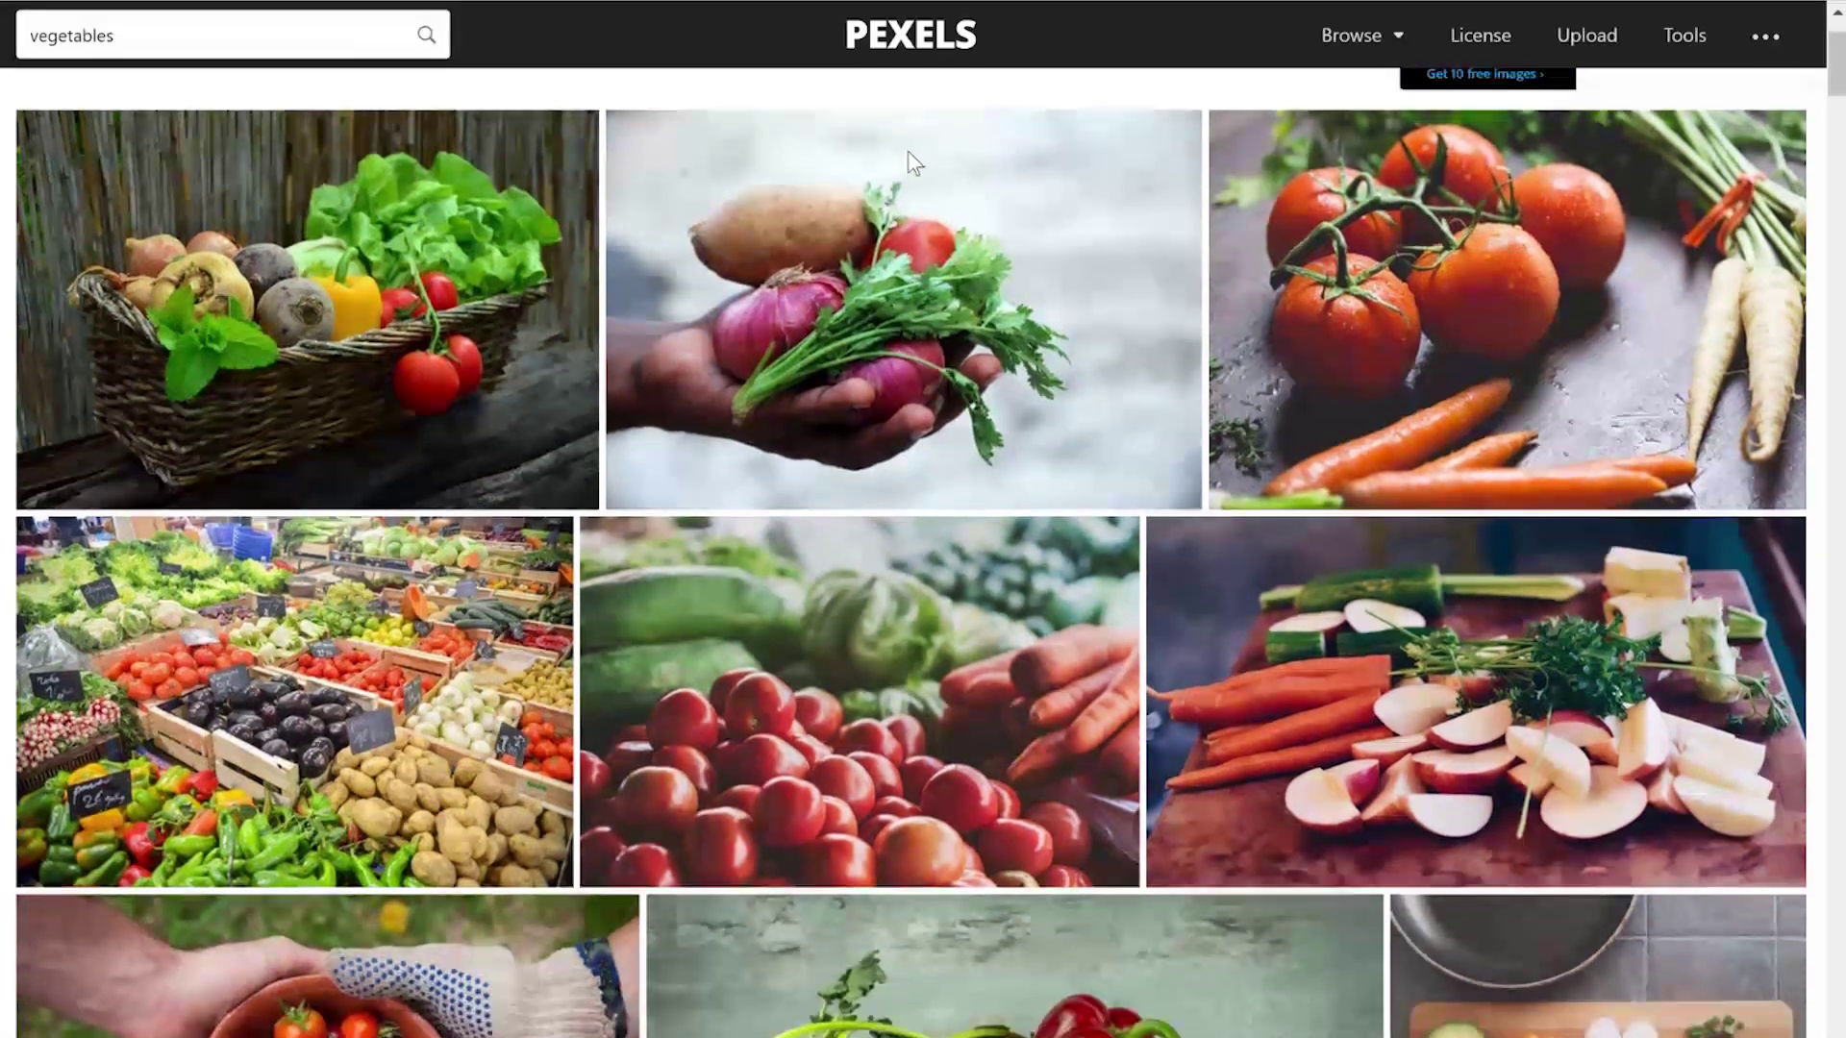
scroll(907, 150, "down", 6)
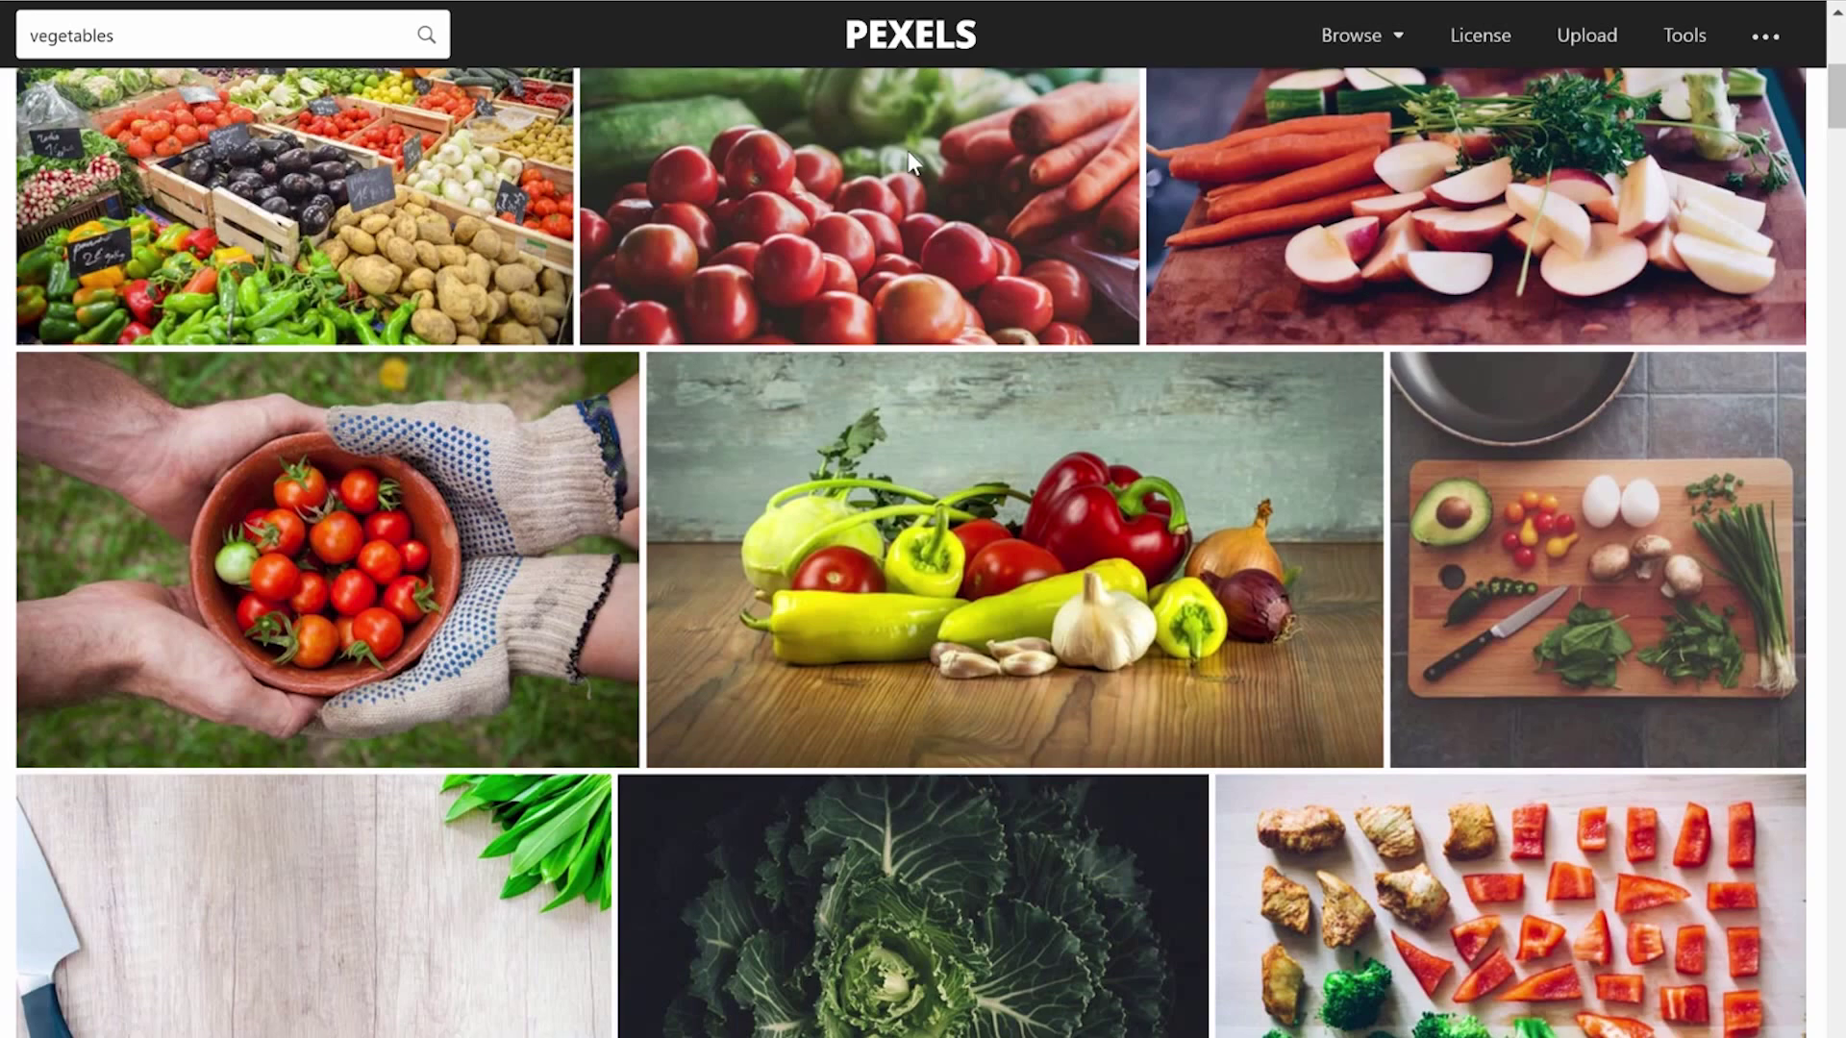
scroll(908, 150, "down", 4)
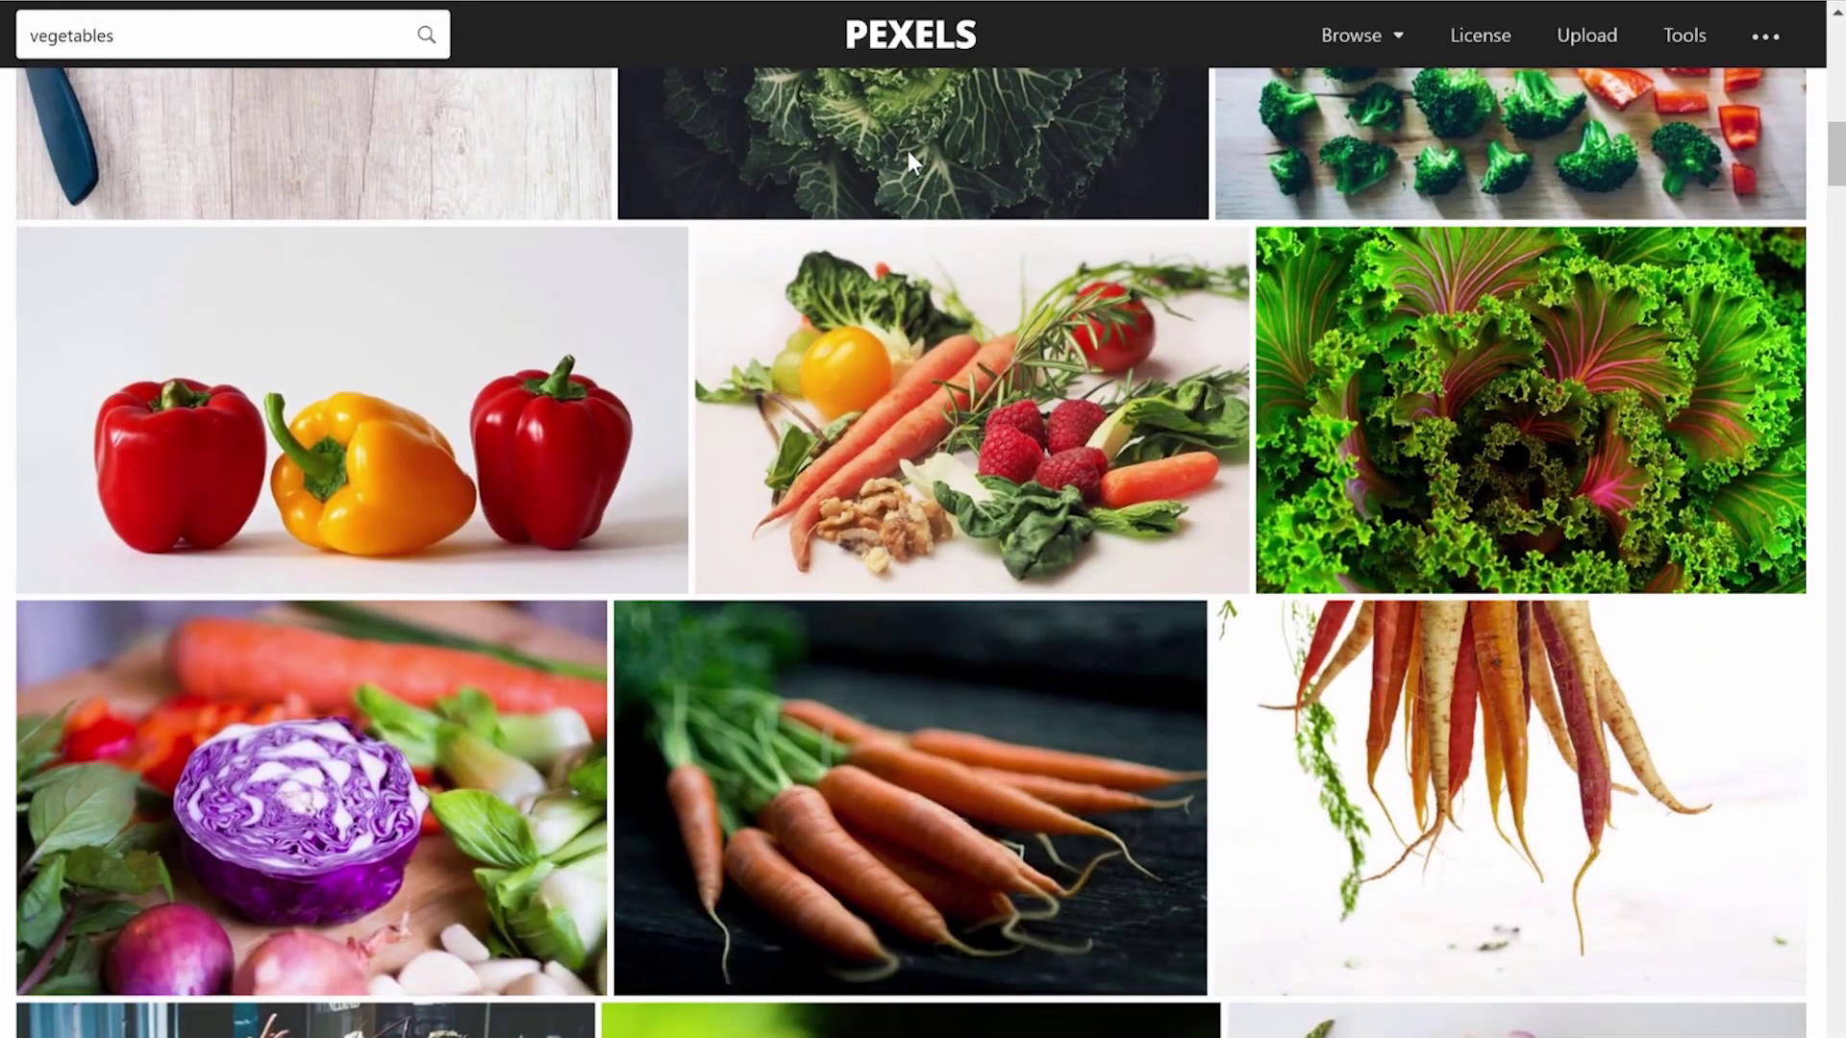
scroll(908, 151, "up", 6)
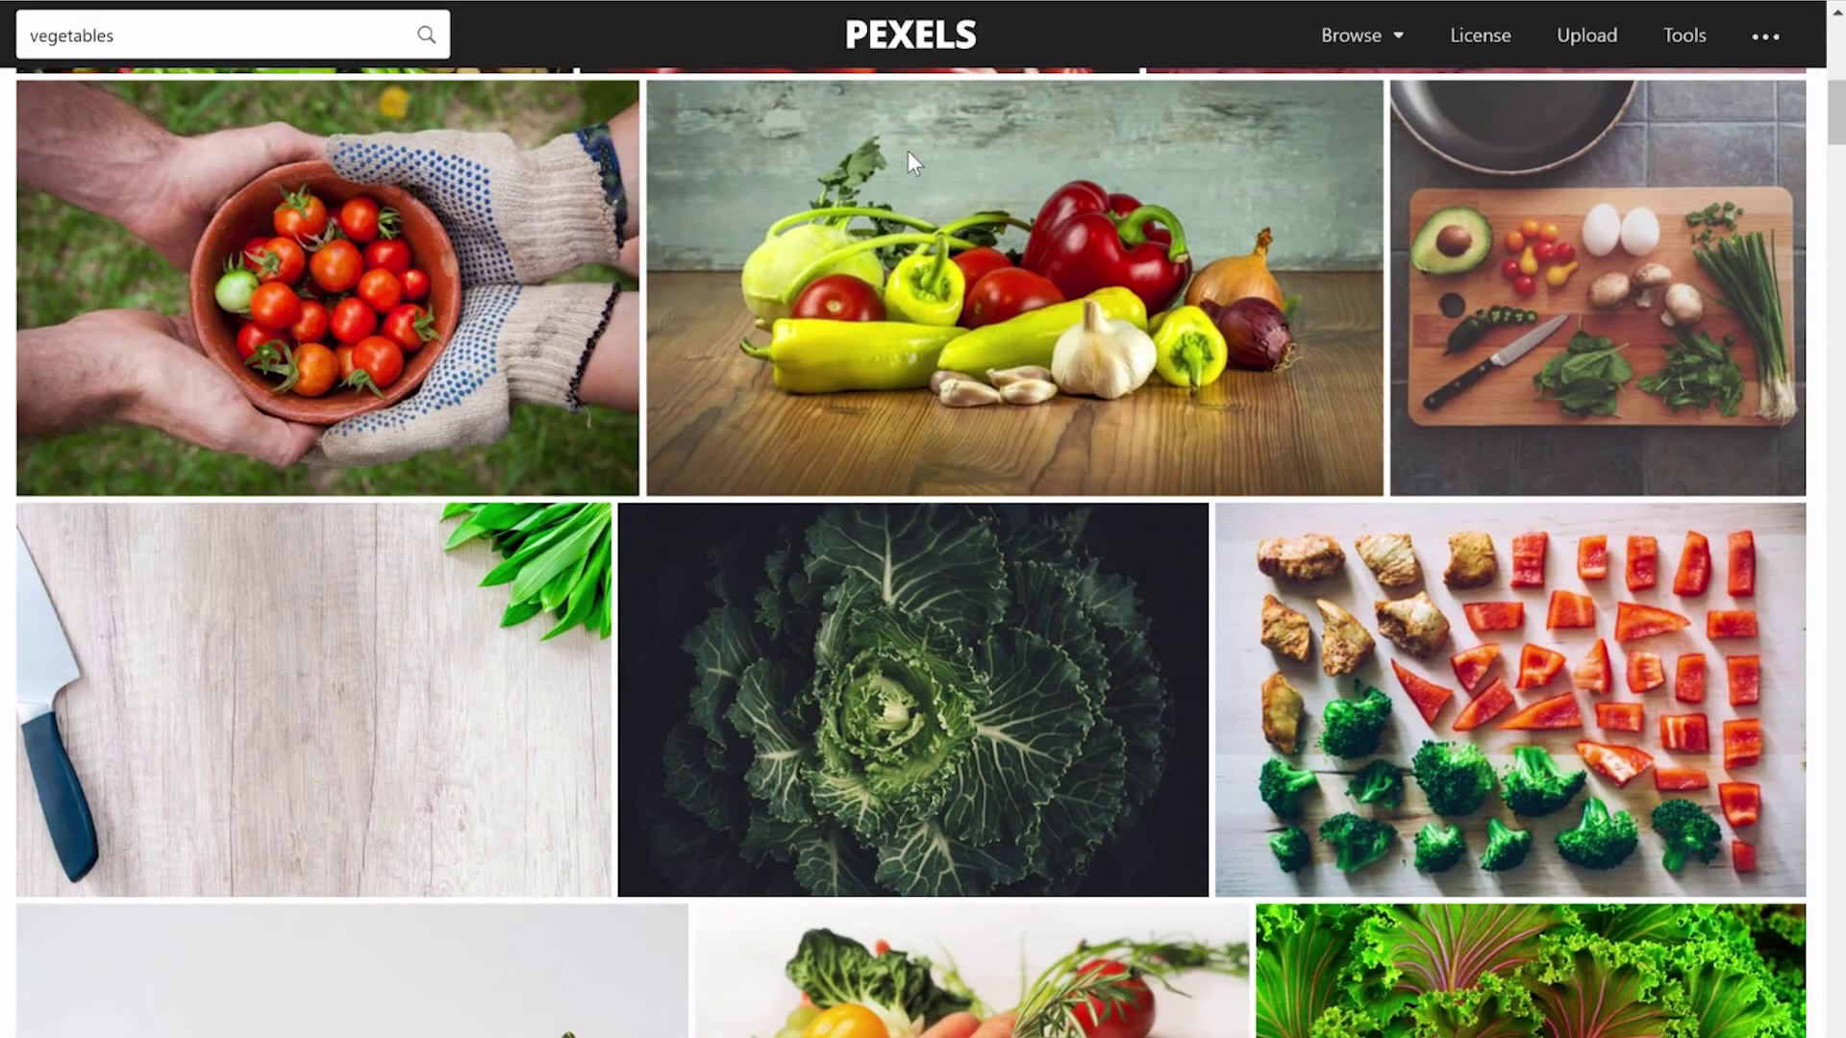
scroll(907, 150, "down", 1)
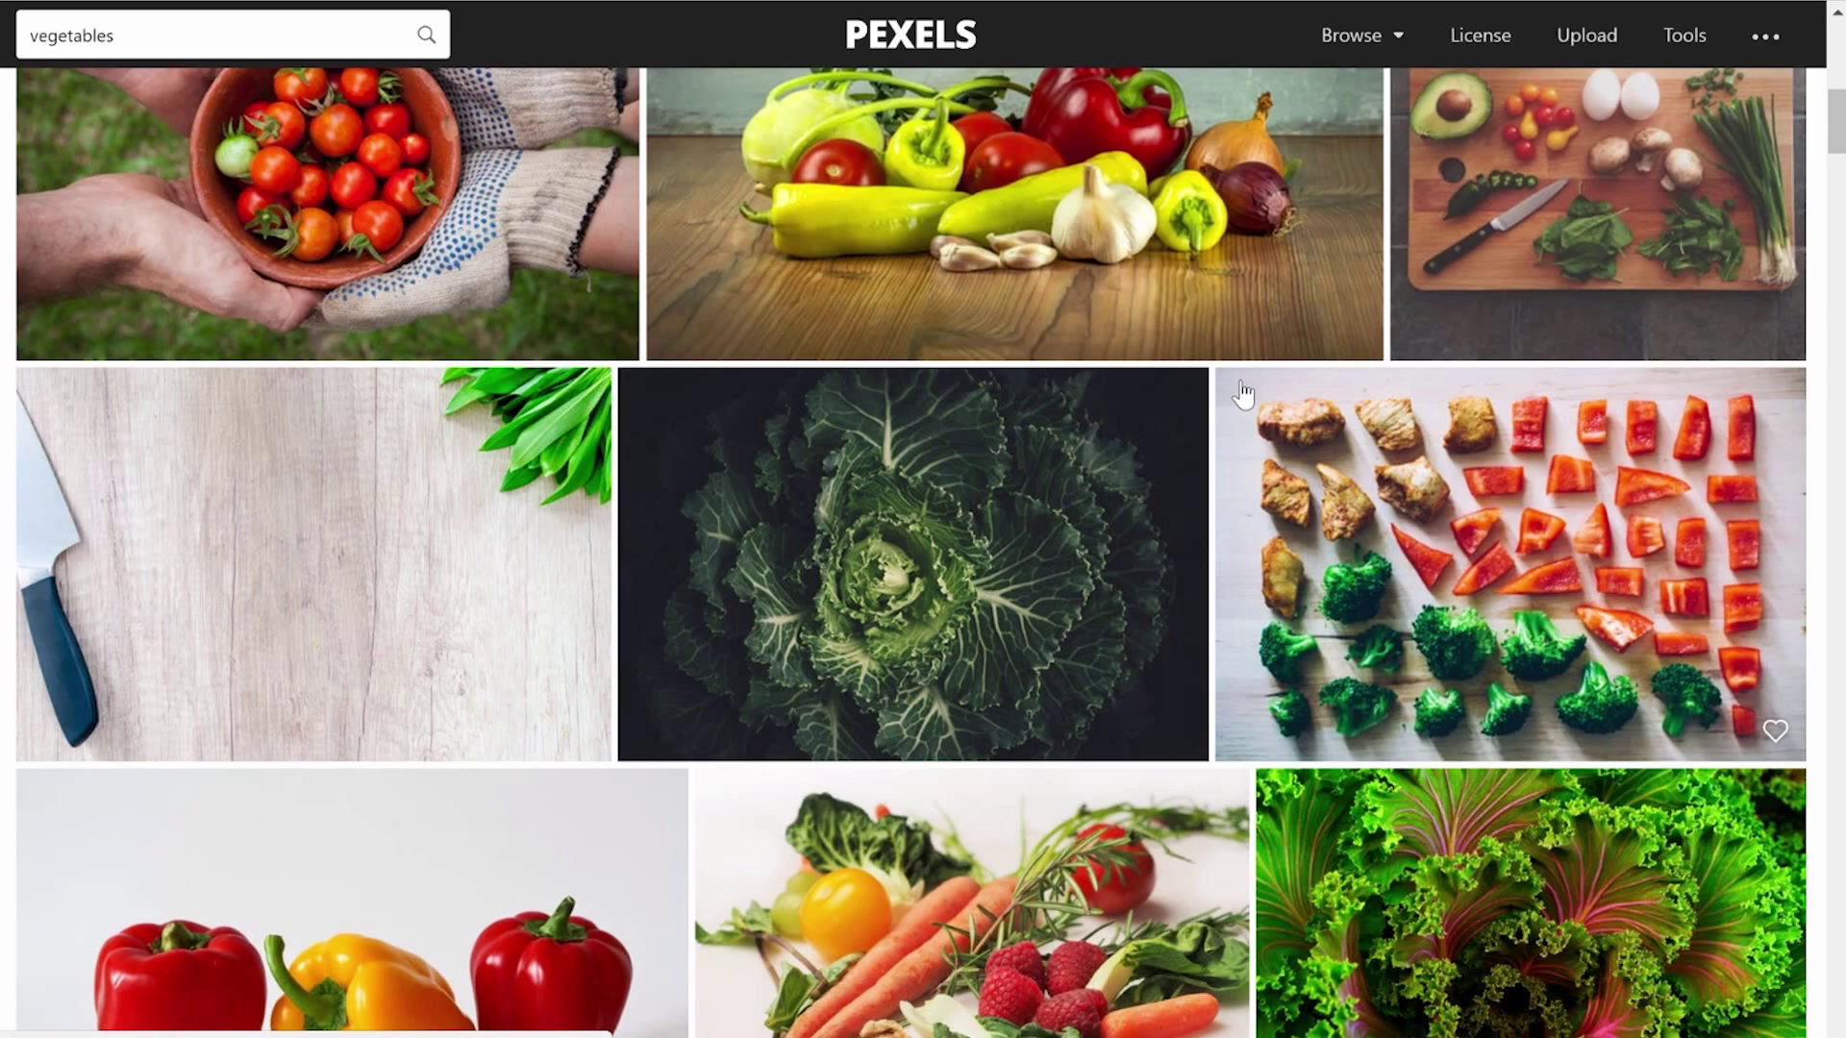
scroll(1243, 395, "down", 5)
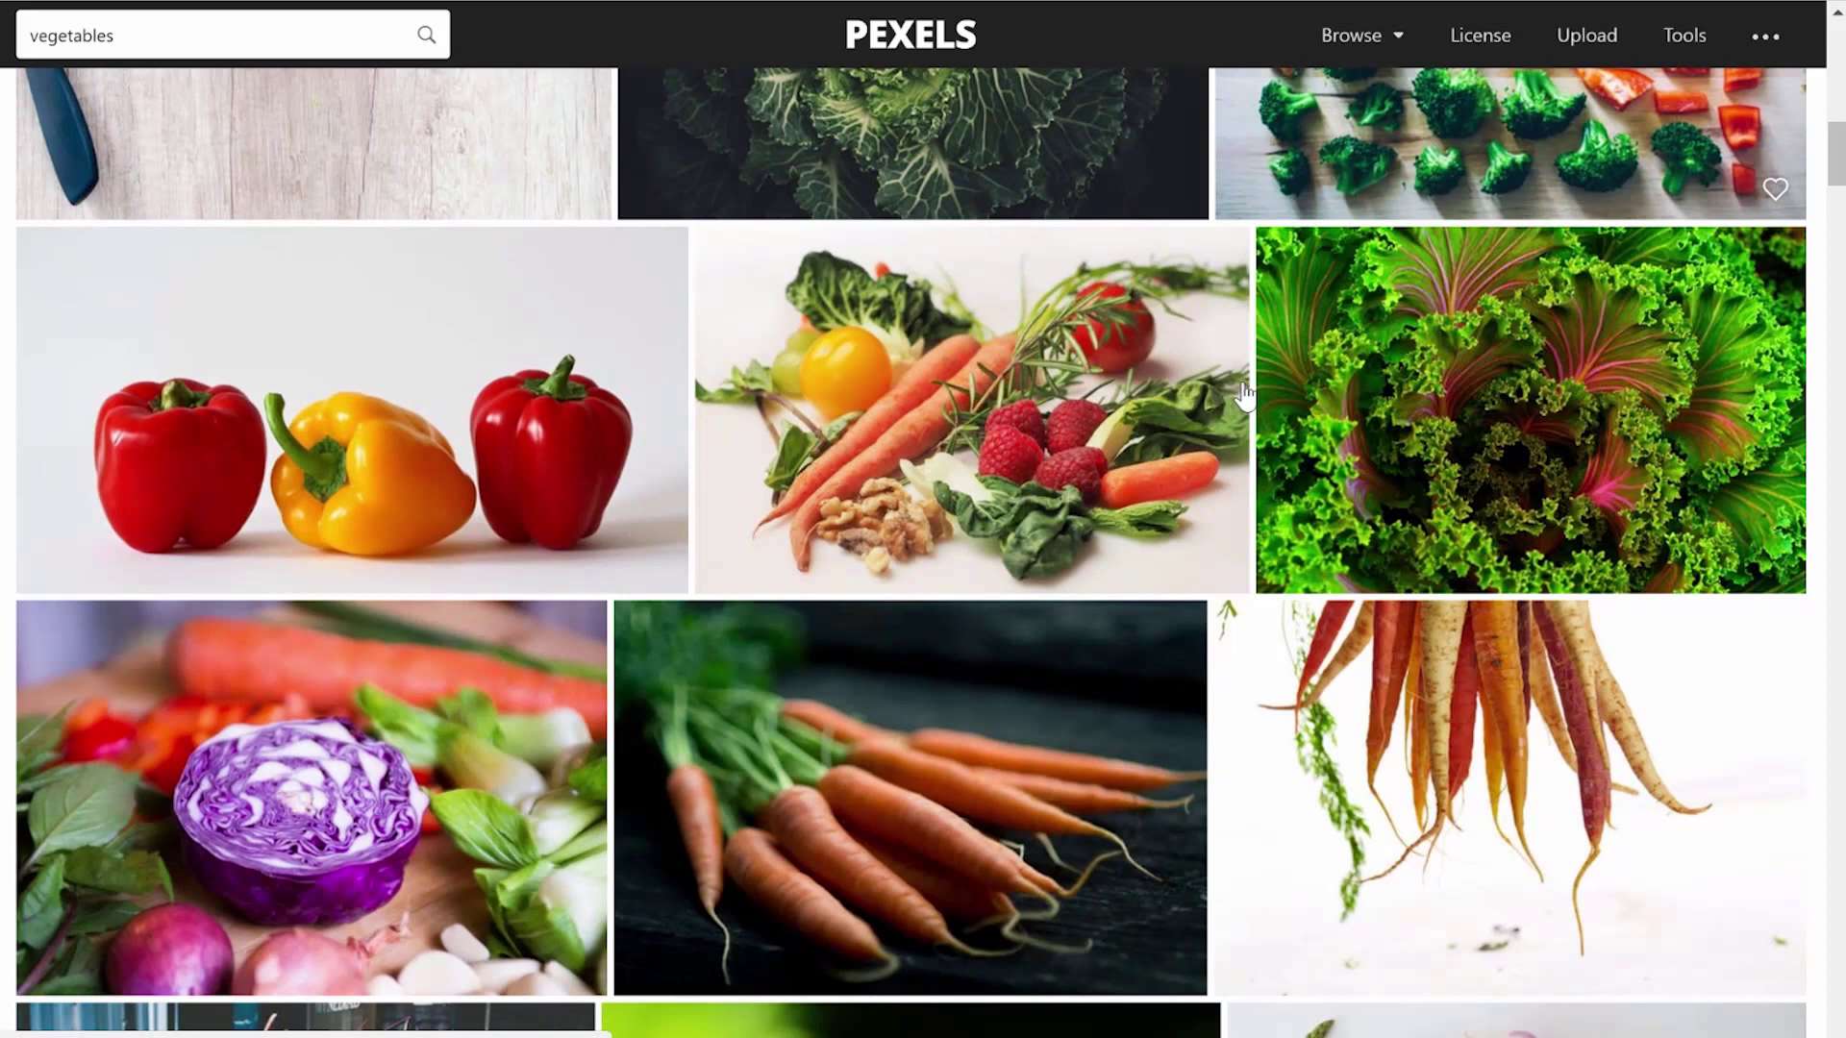
scroll(1244, 394, "down", 1)
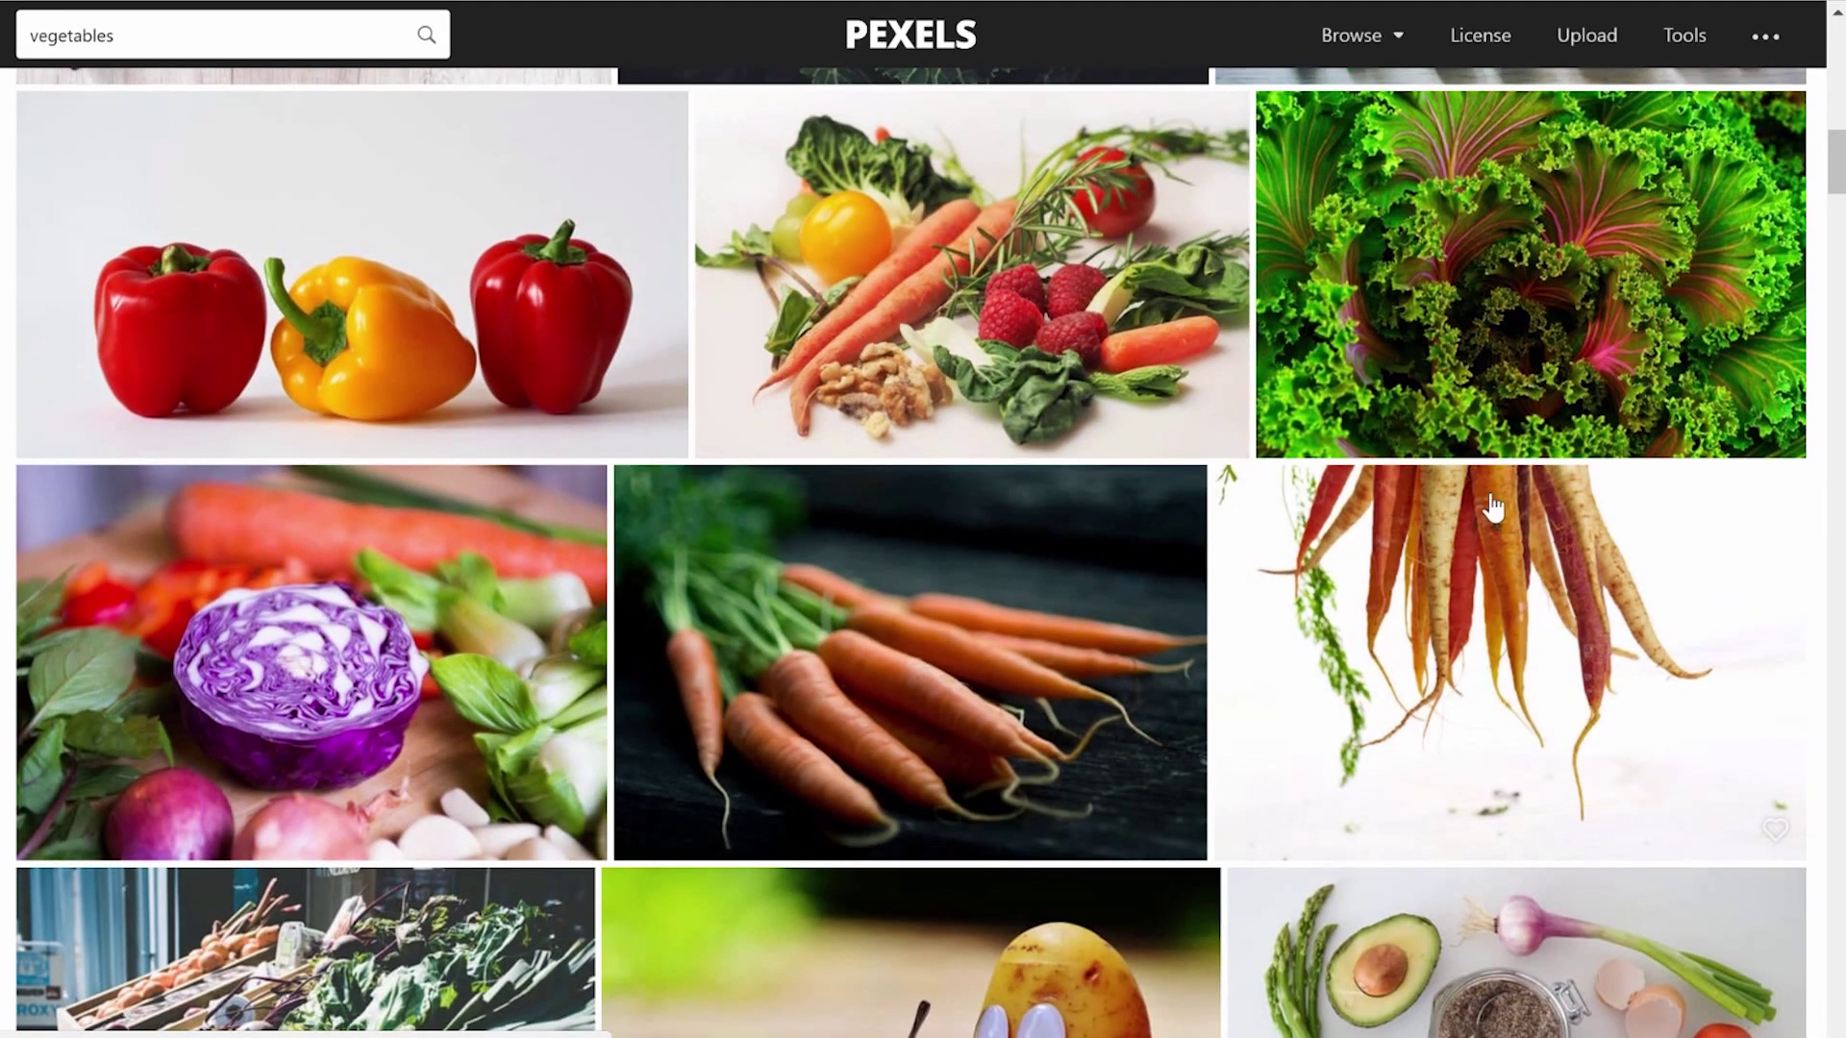
scroll(1280, 599, "down", 3)
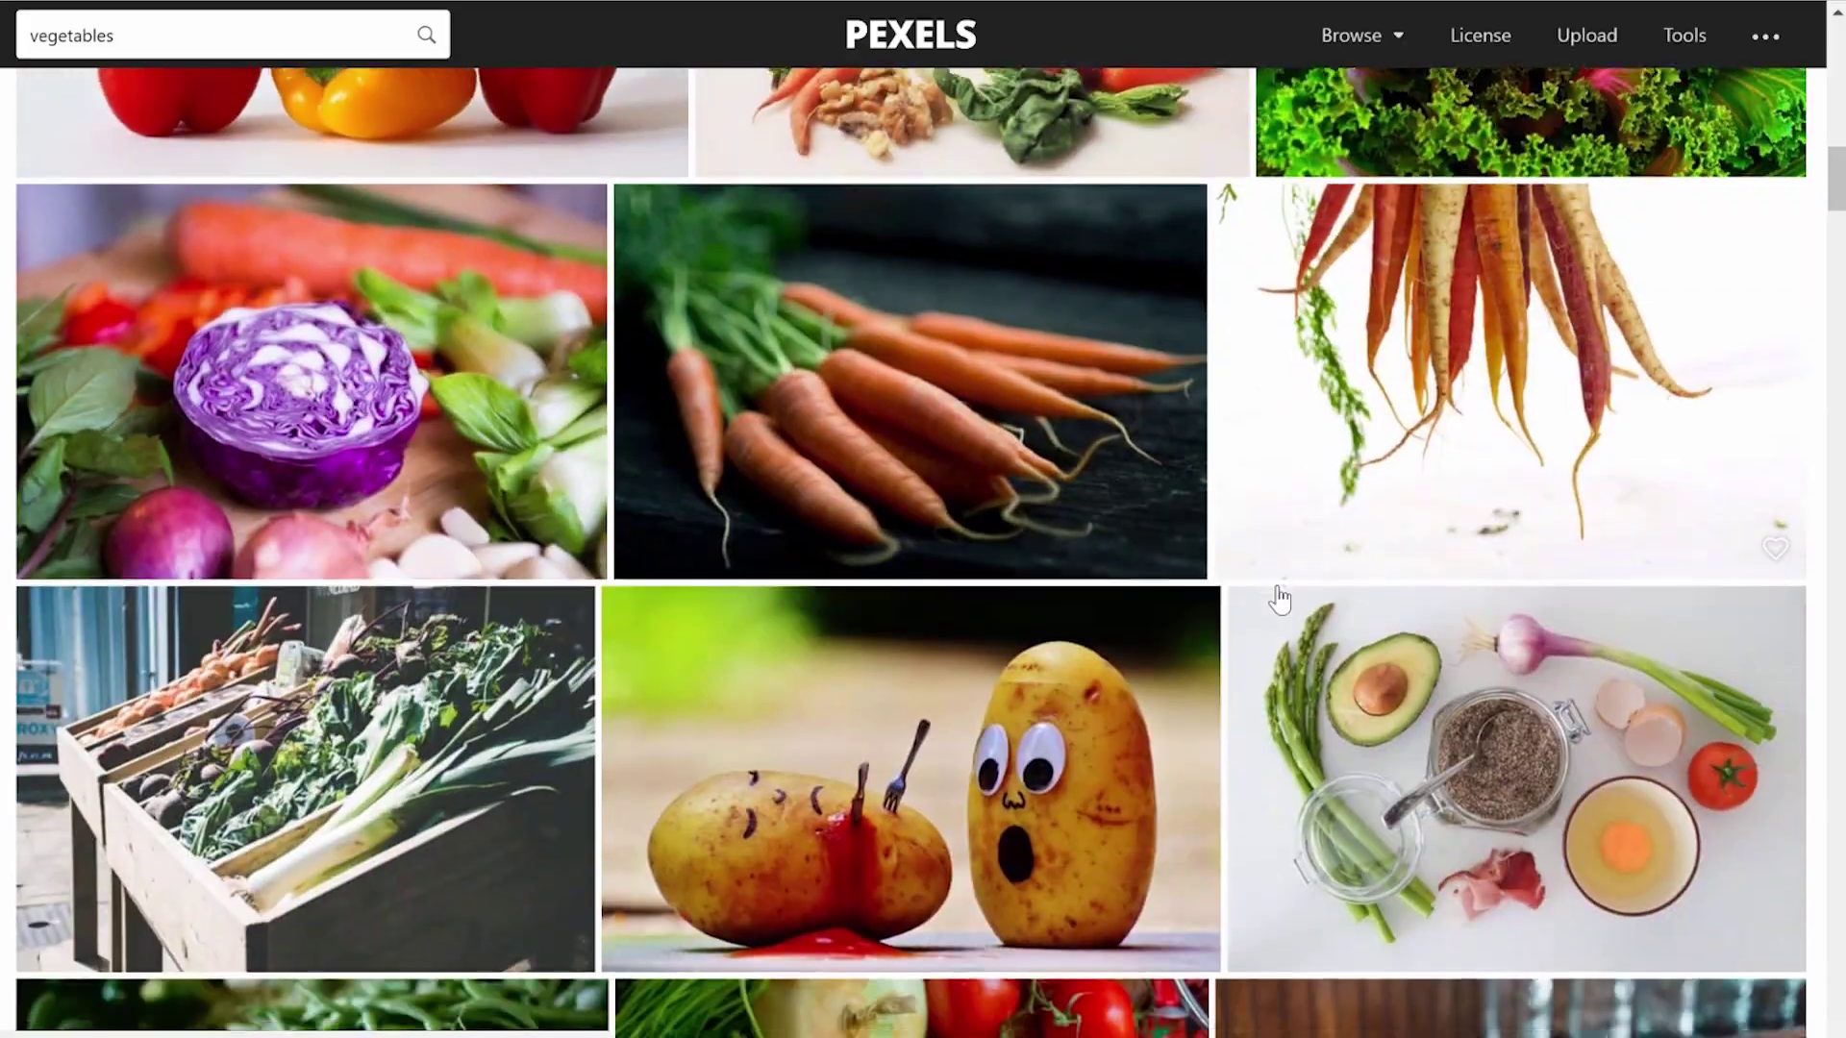
scroll(1280, 599, "down", 15)
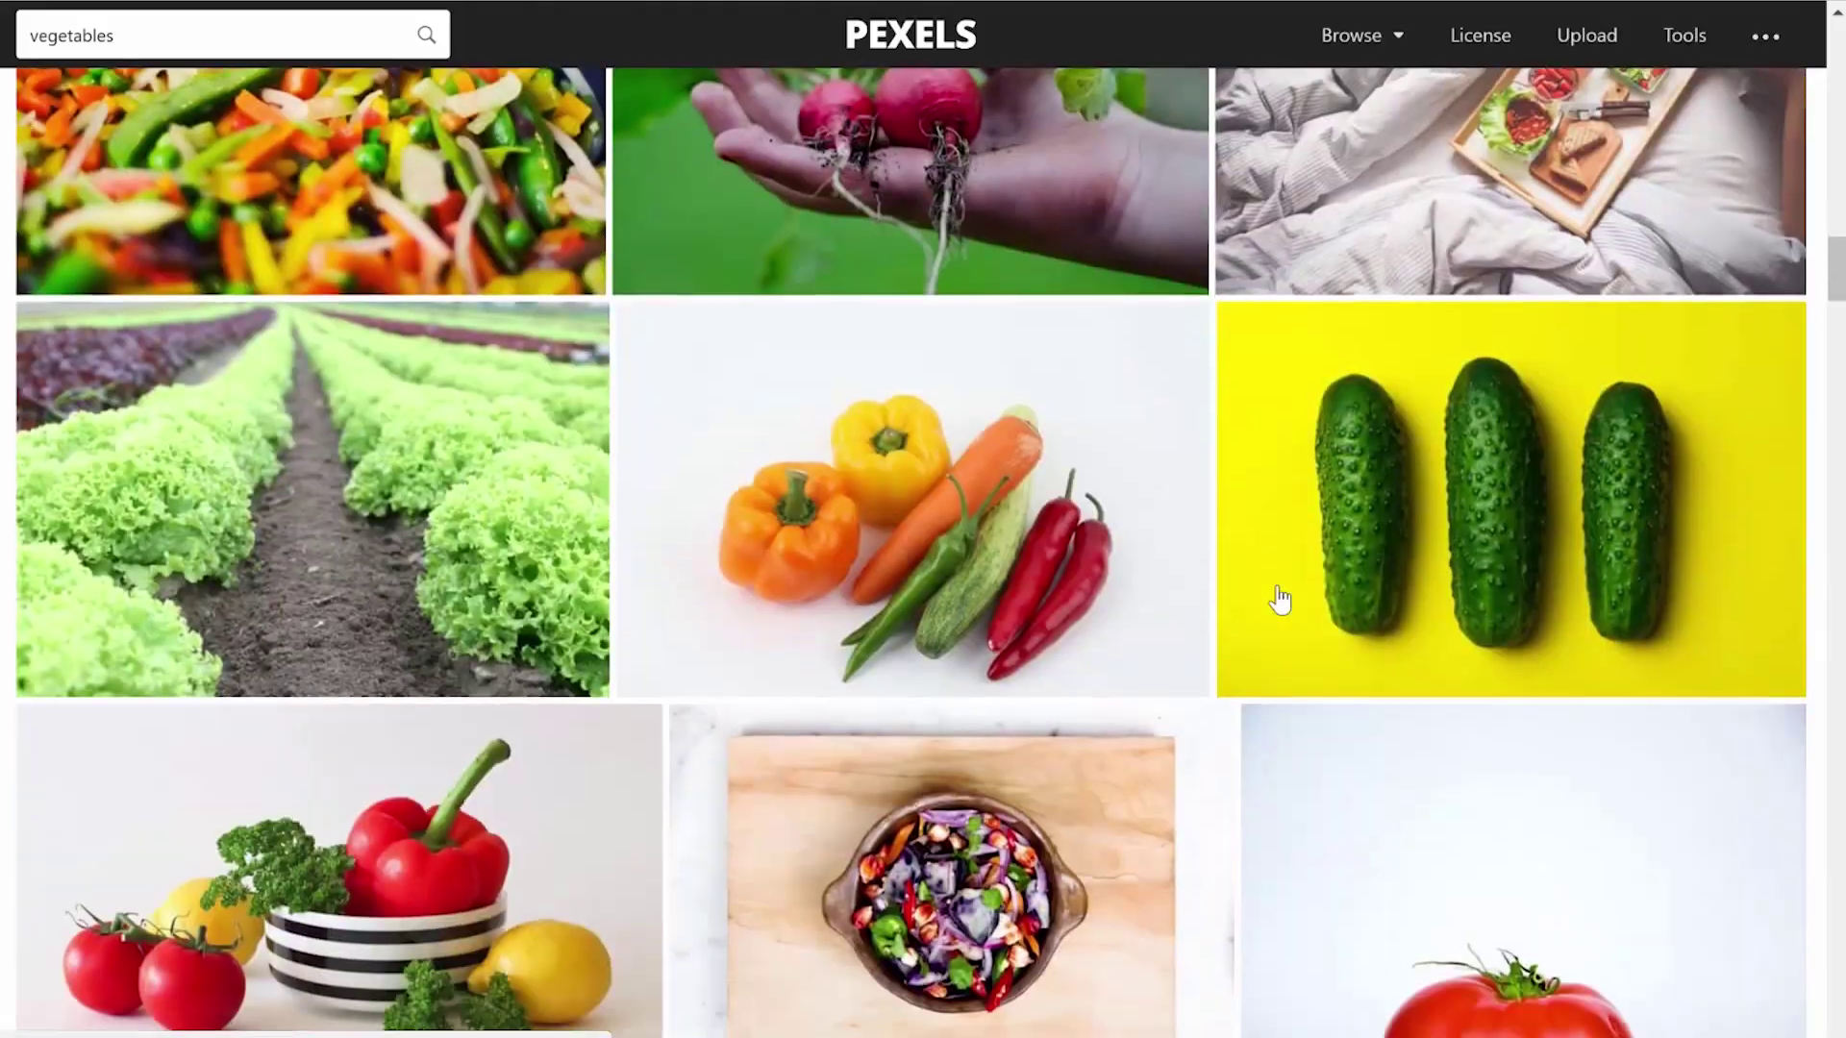
scroll(1280, 599, "down", 17)
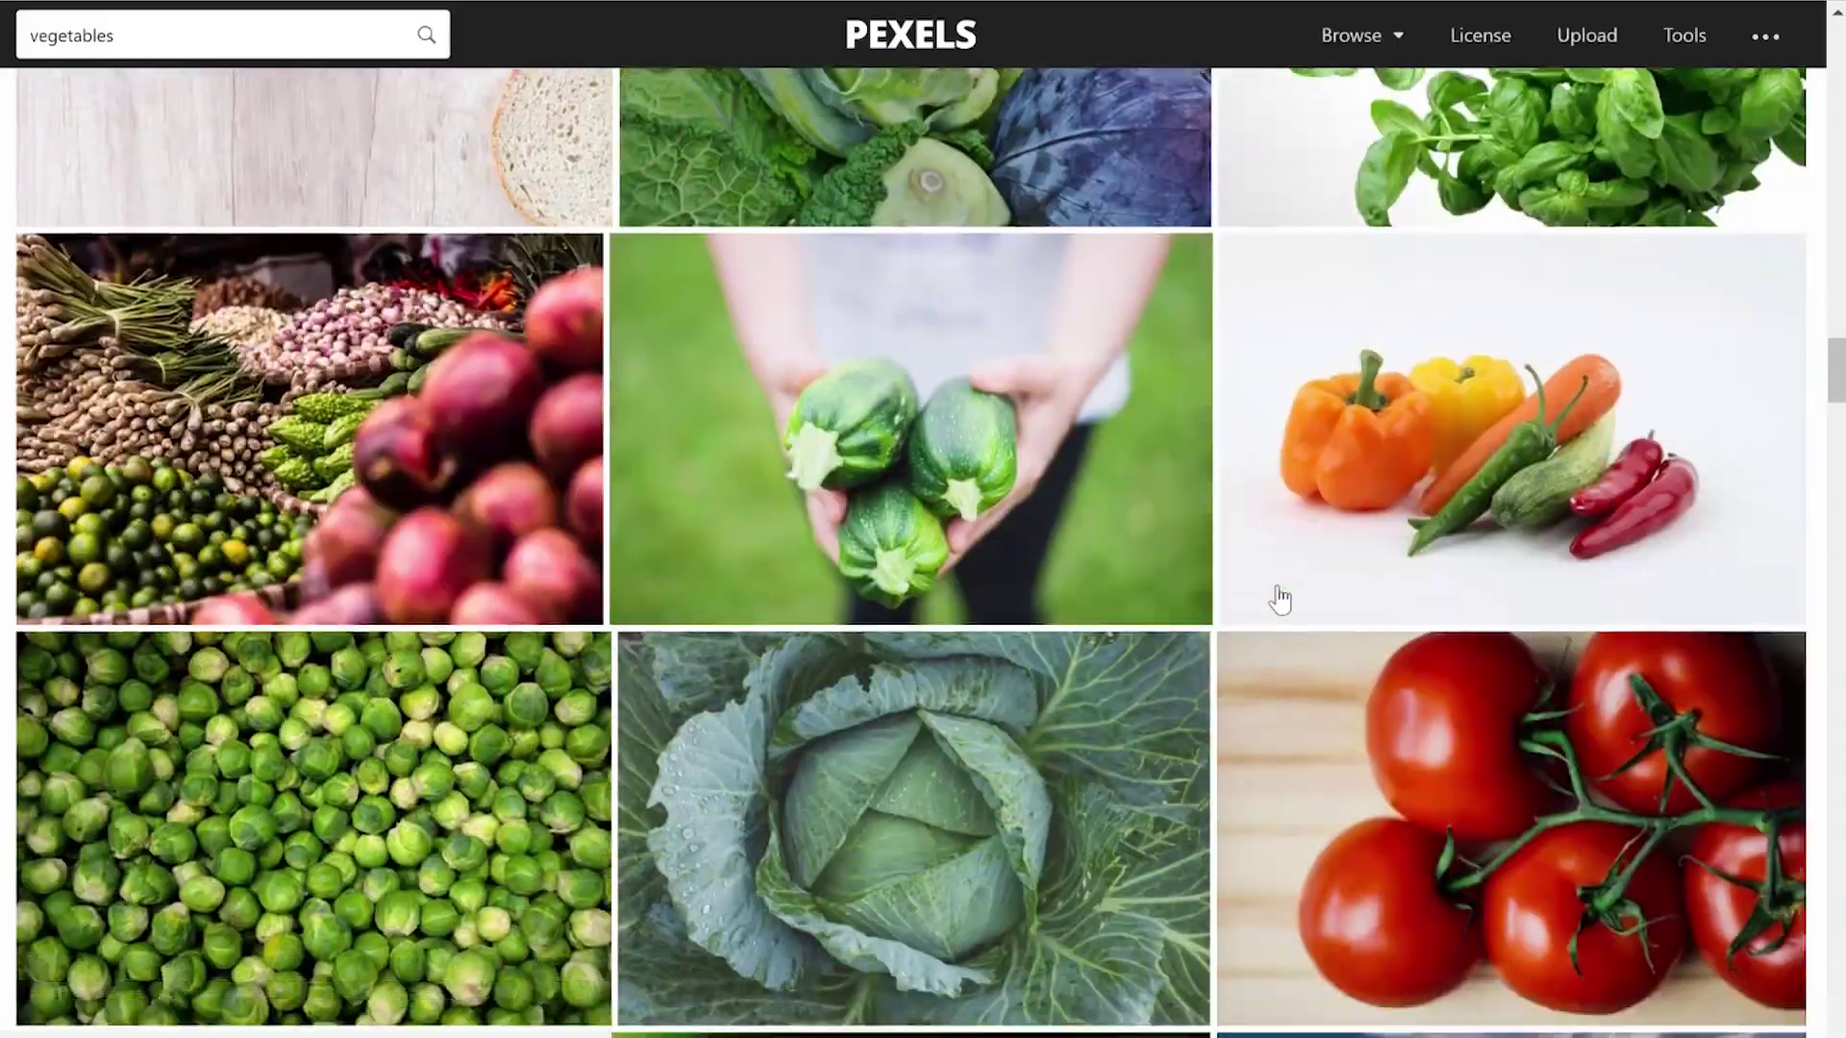
scroll(1279, 599, "down", 6)
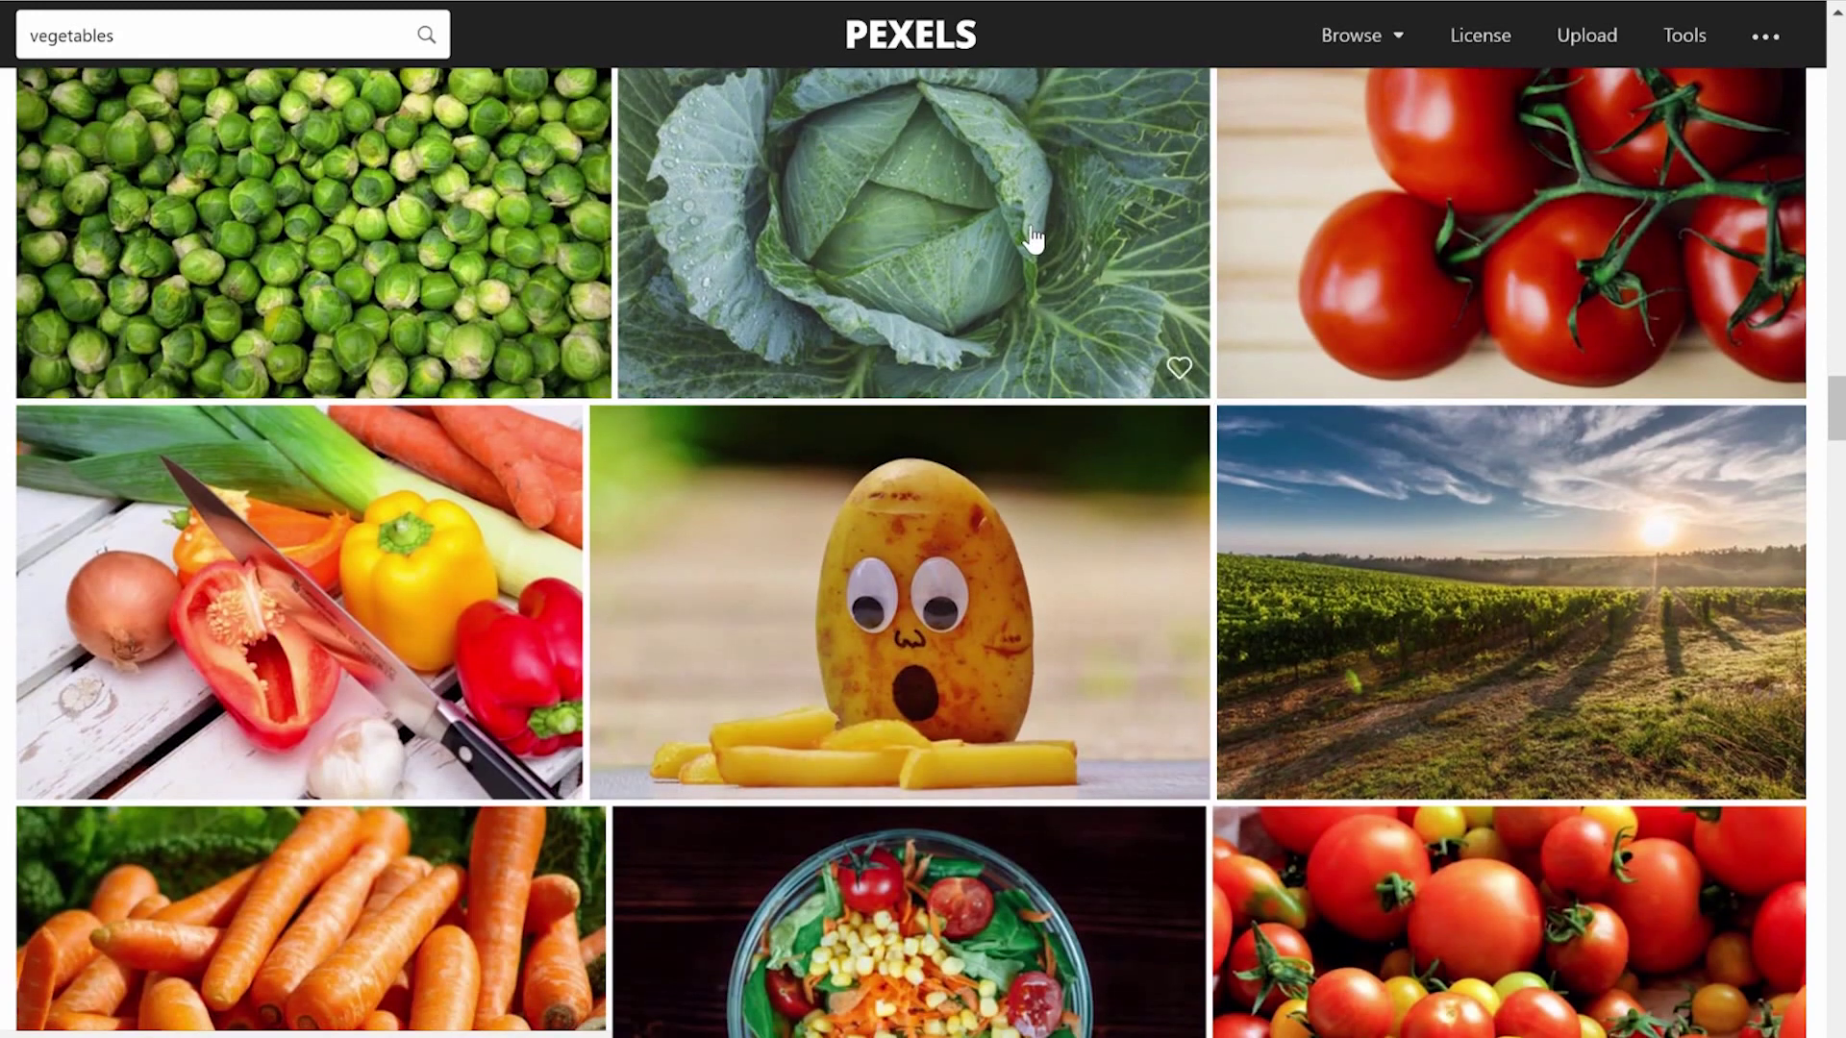
scroll(1033, 237, "up", 3)
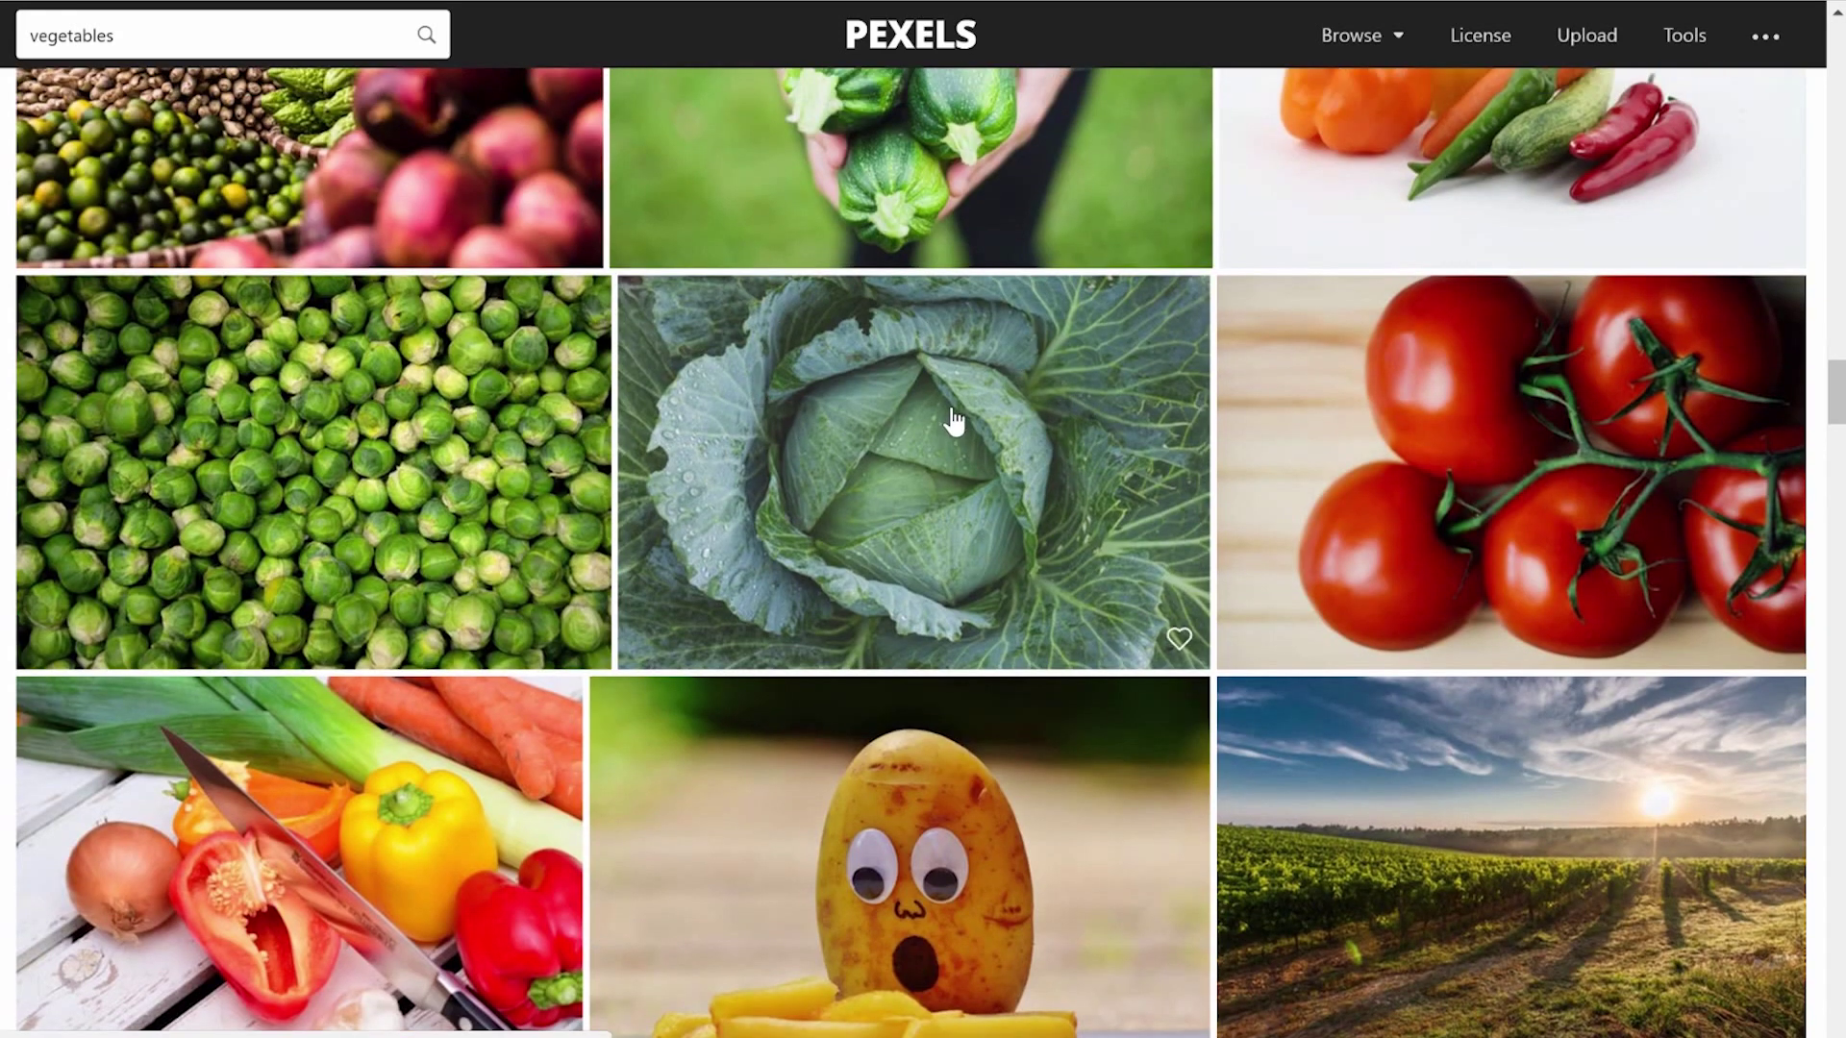
scroll(952, 421, "down", 11)
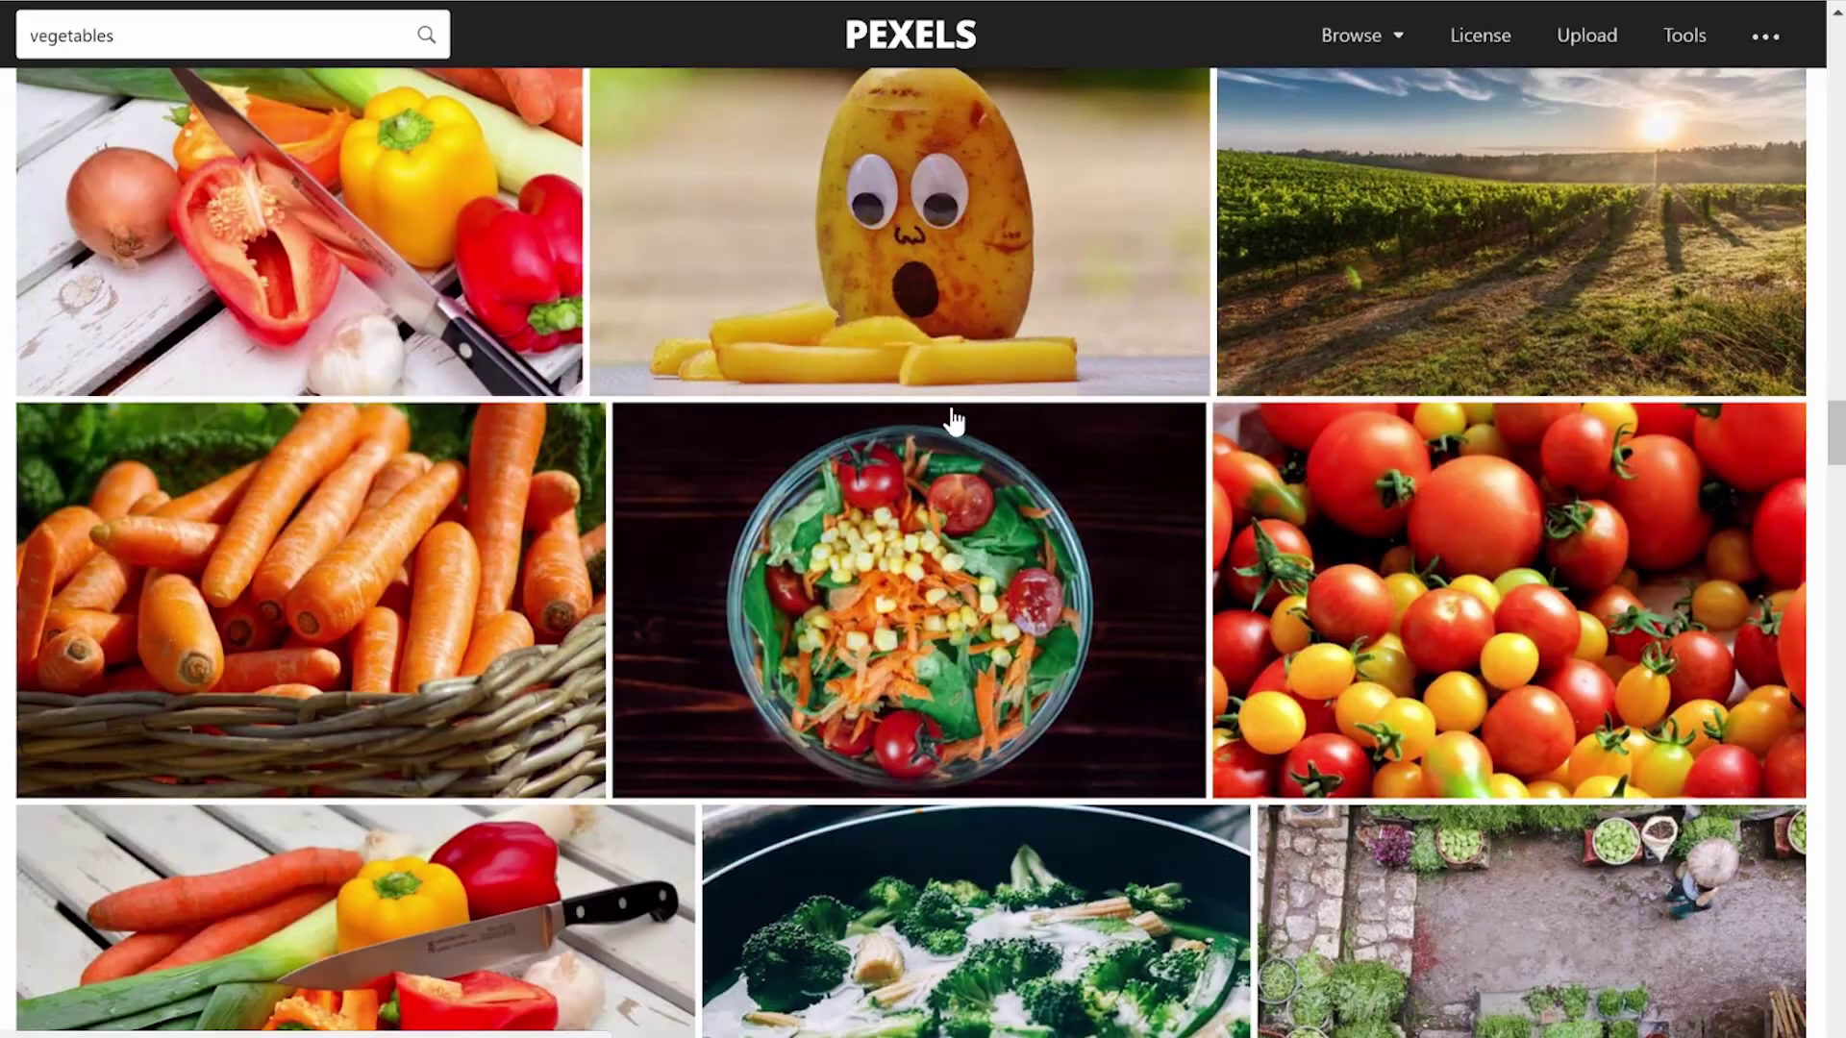
scroll(952, 420, "down", 2)
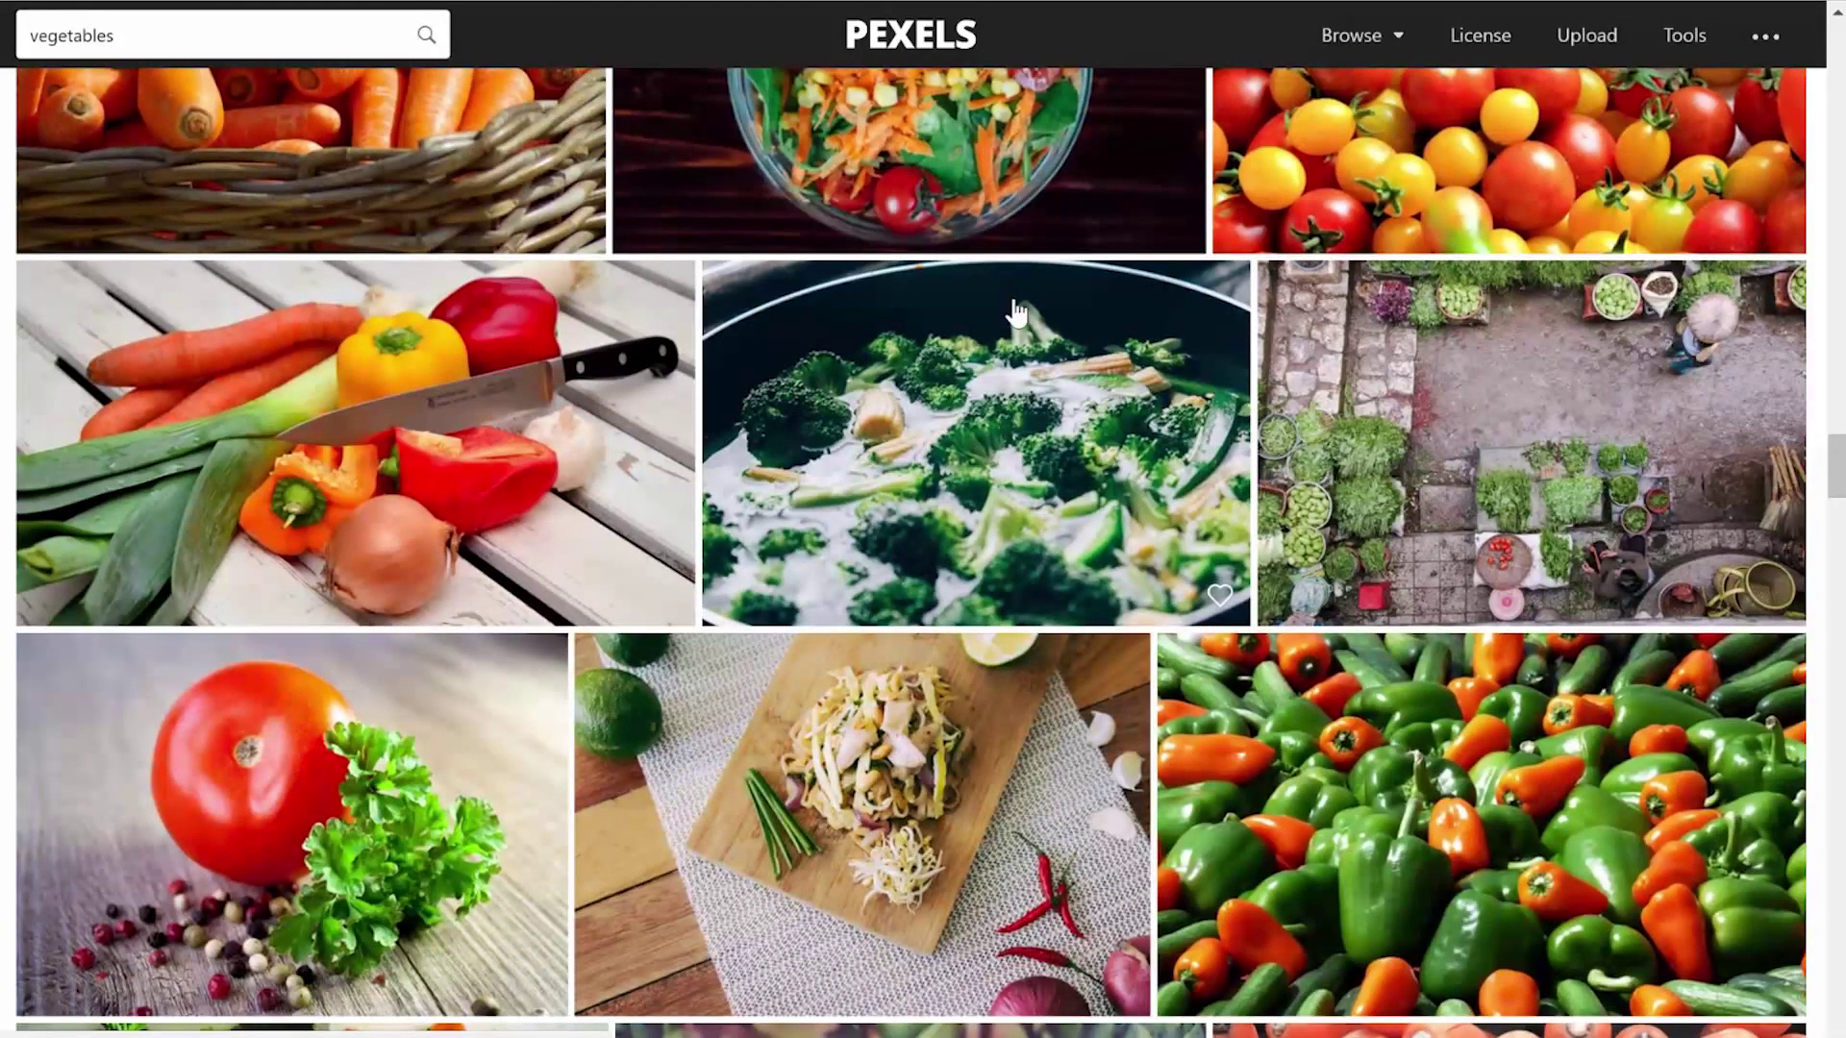
Download the broccoli-in-a-pan photo from Pexels at the Large 1920 x 1280 size.
left_click(1099, 492)
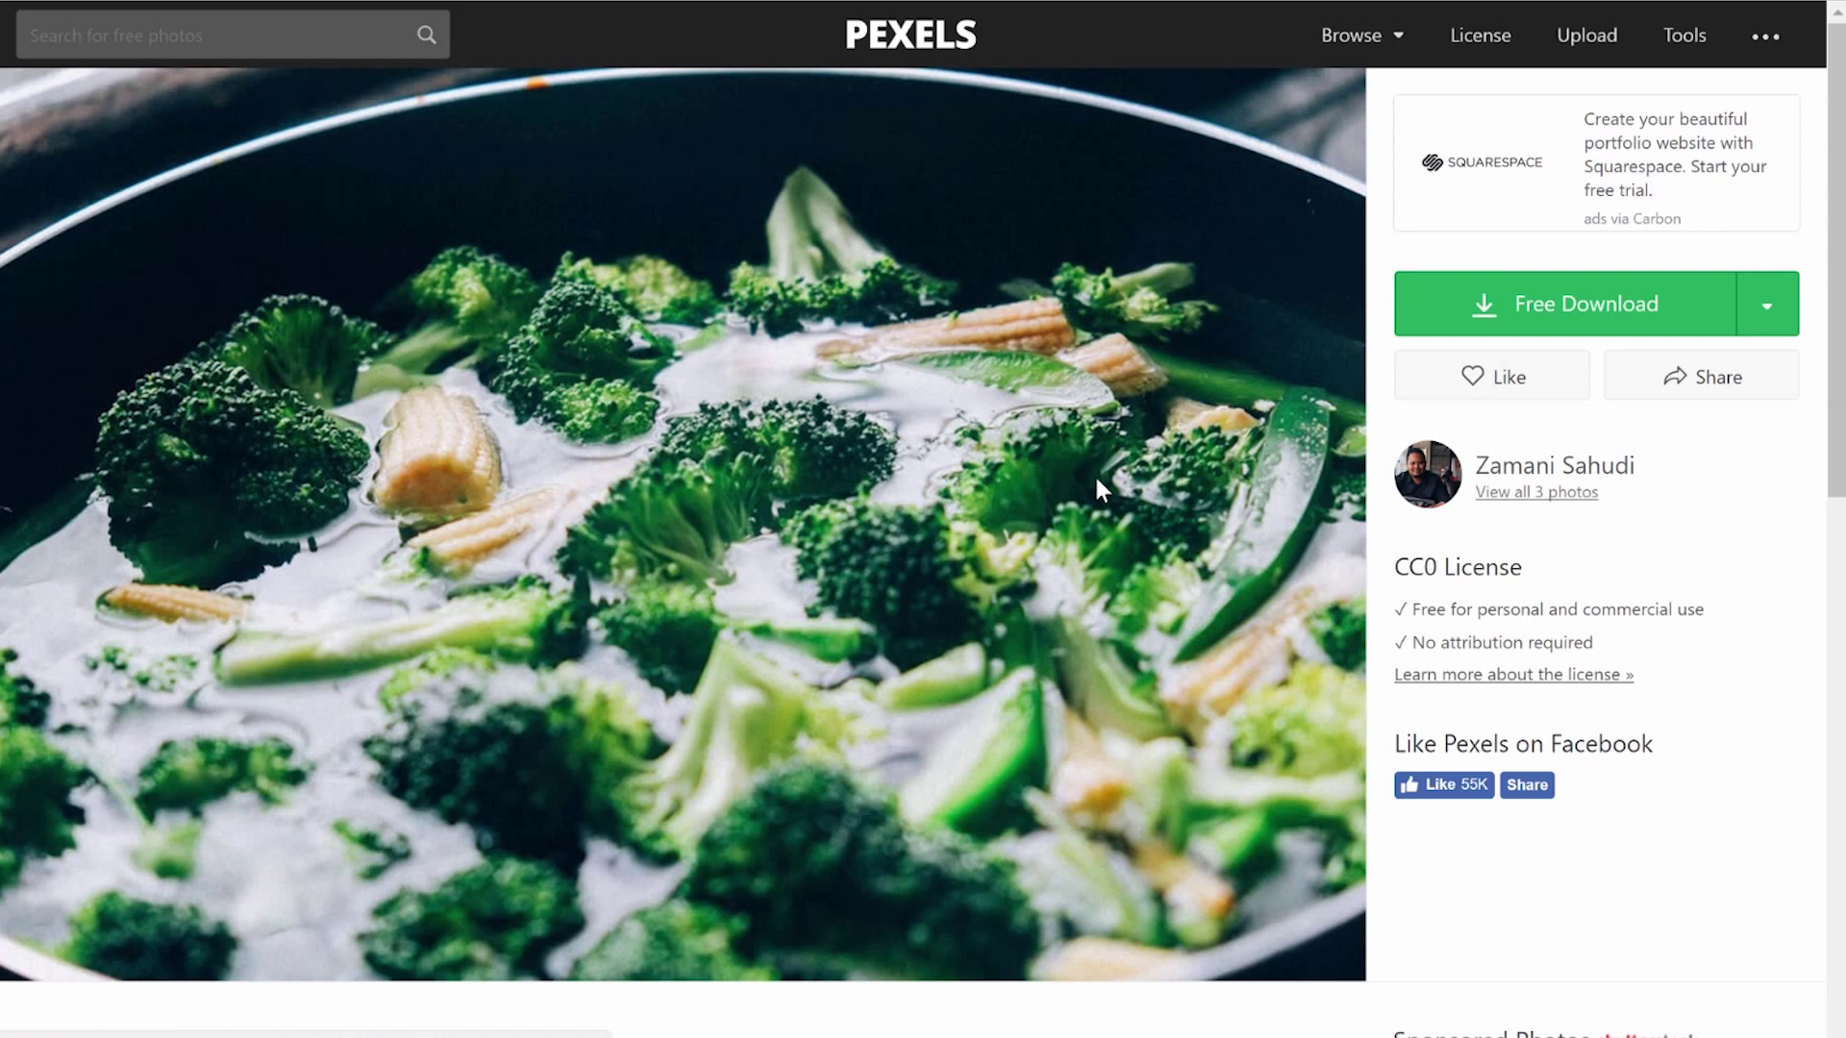
left_click(1794, 305)
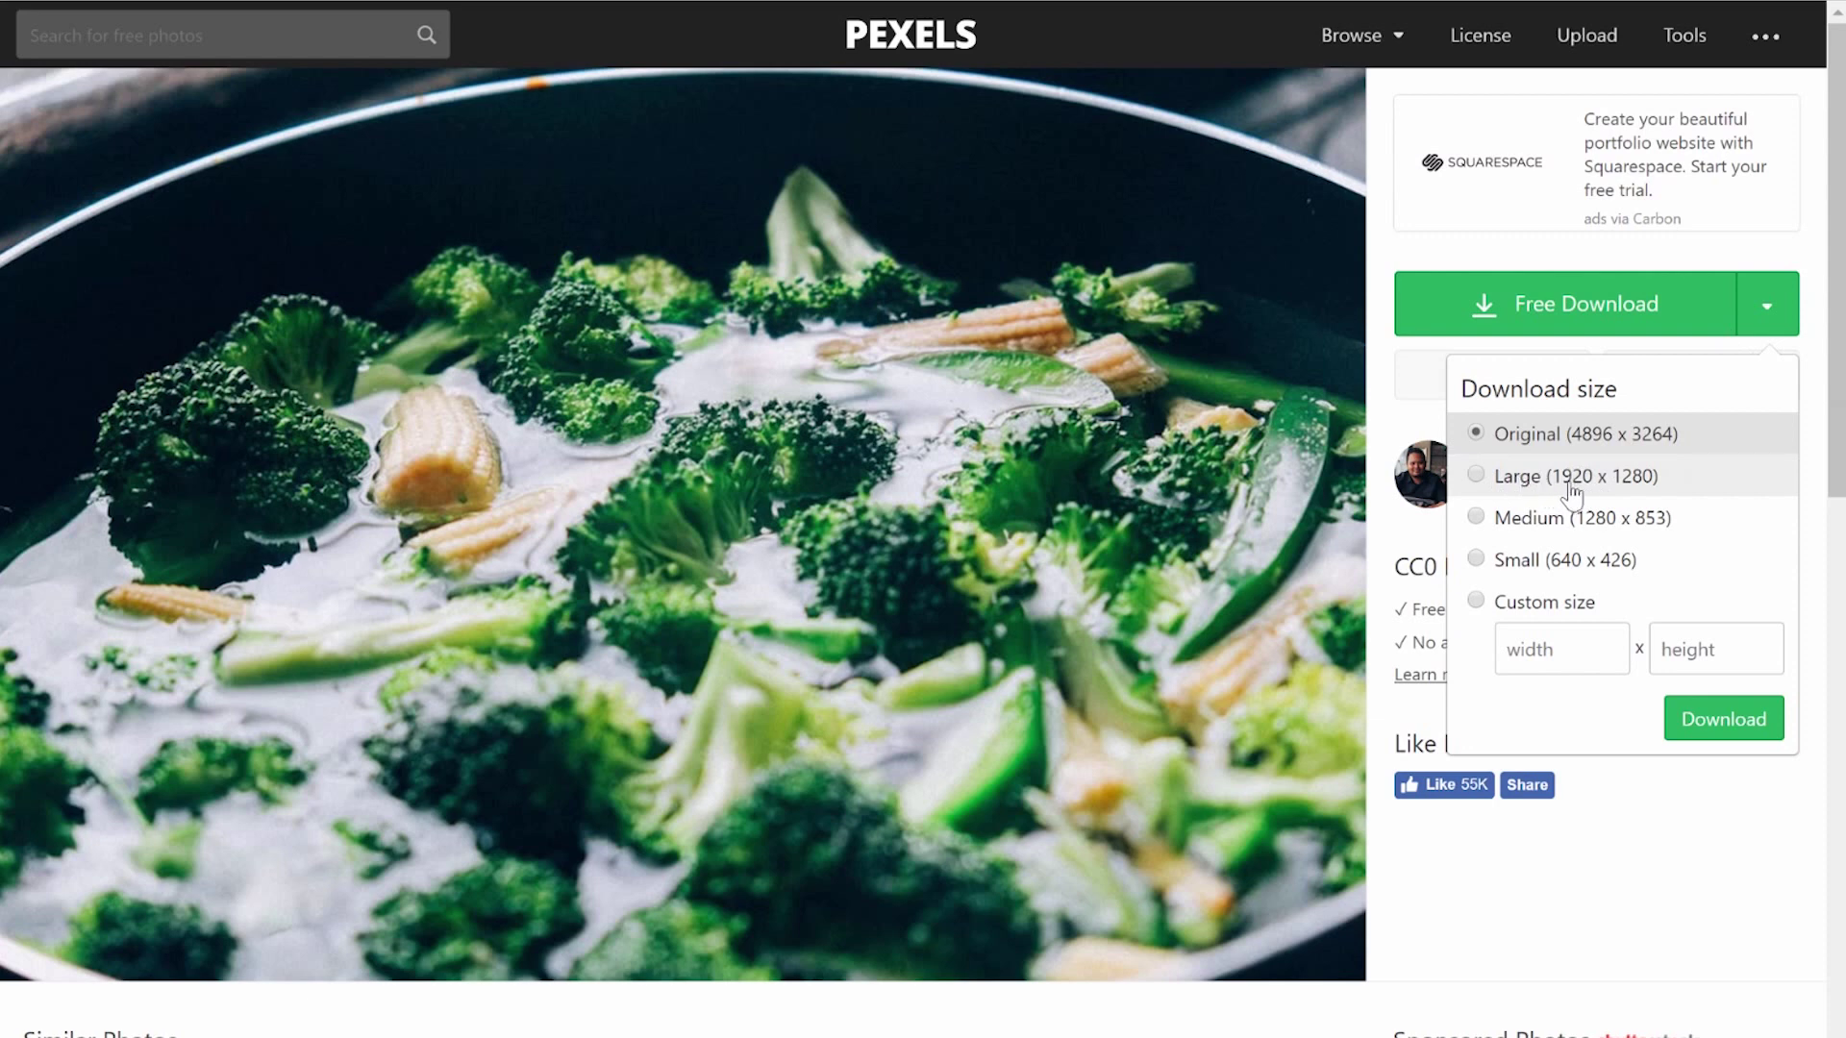
left_click(1476, 477)
left_click(1731, 721)
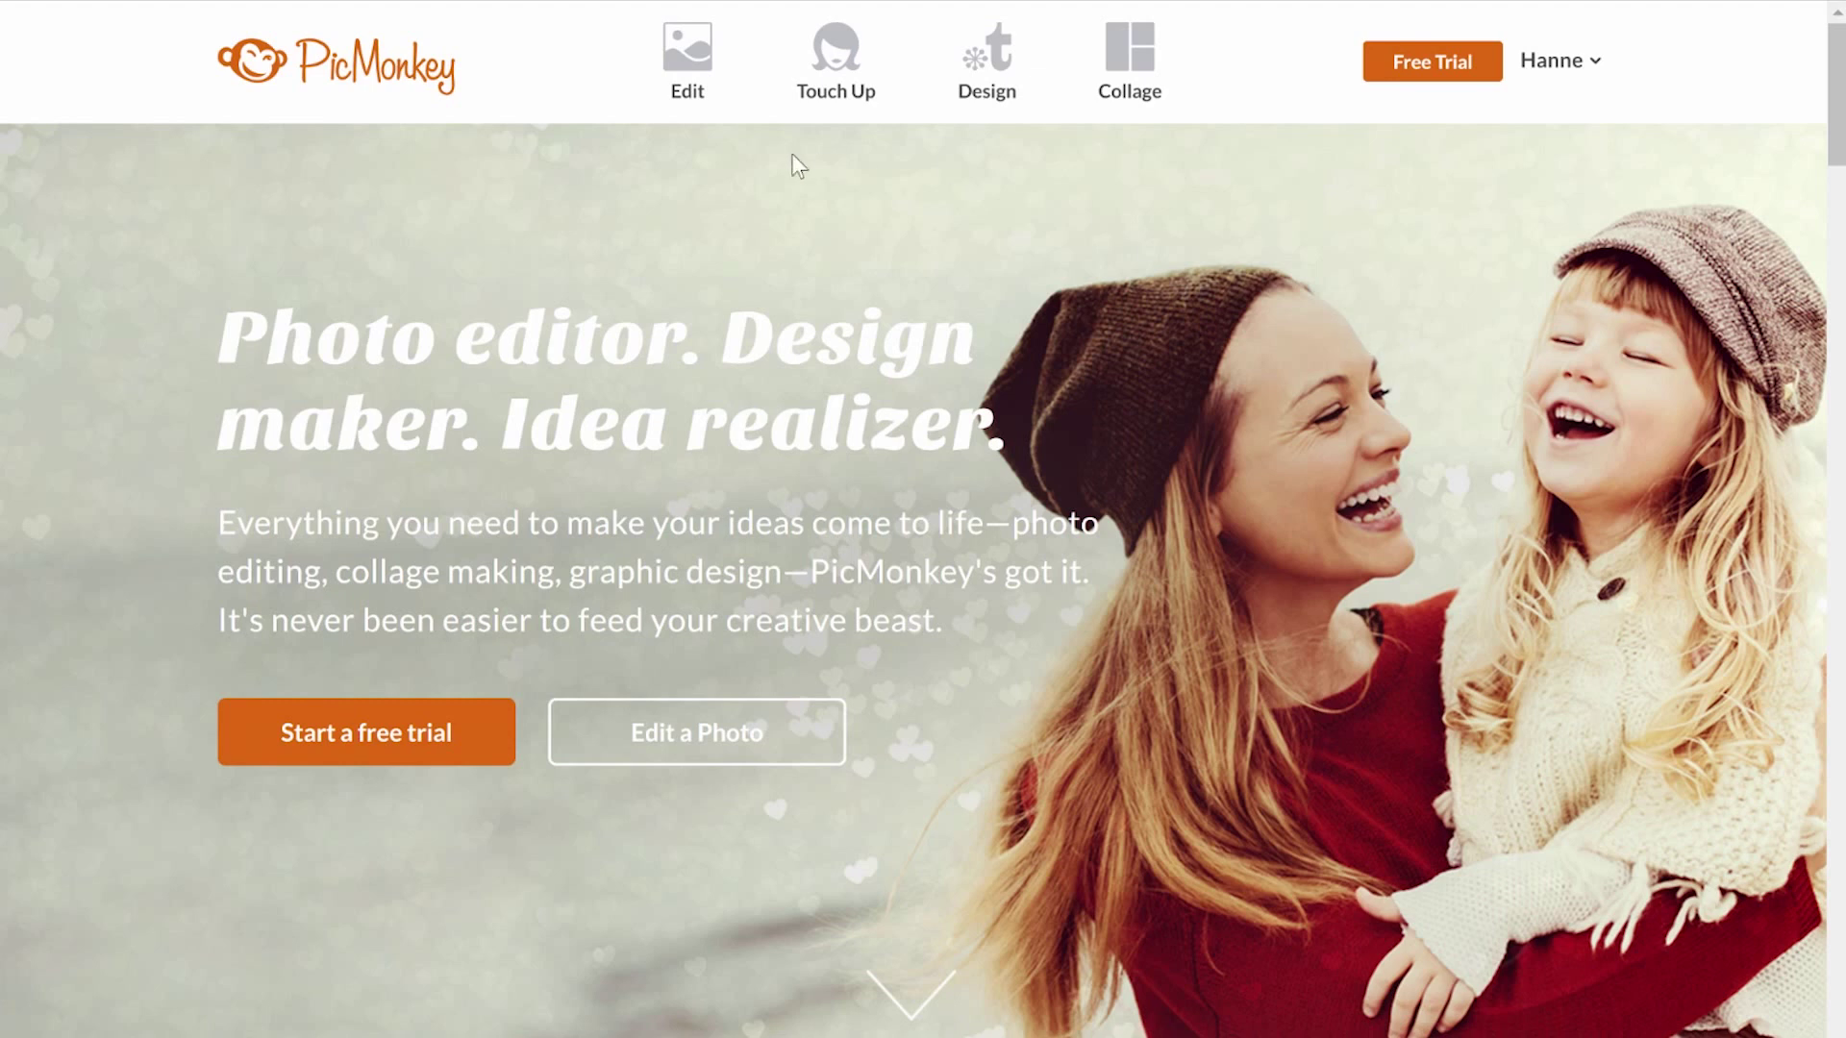
Open pexels-photo-53821.jpeg from the Downloads folder in PicMonkey's editor.
mouse_move(686, 91)
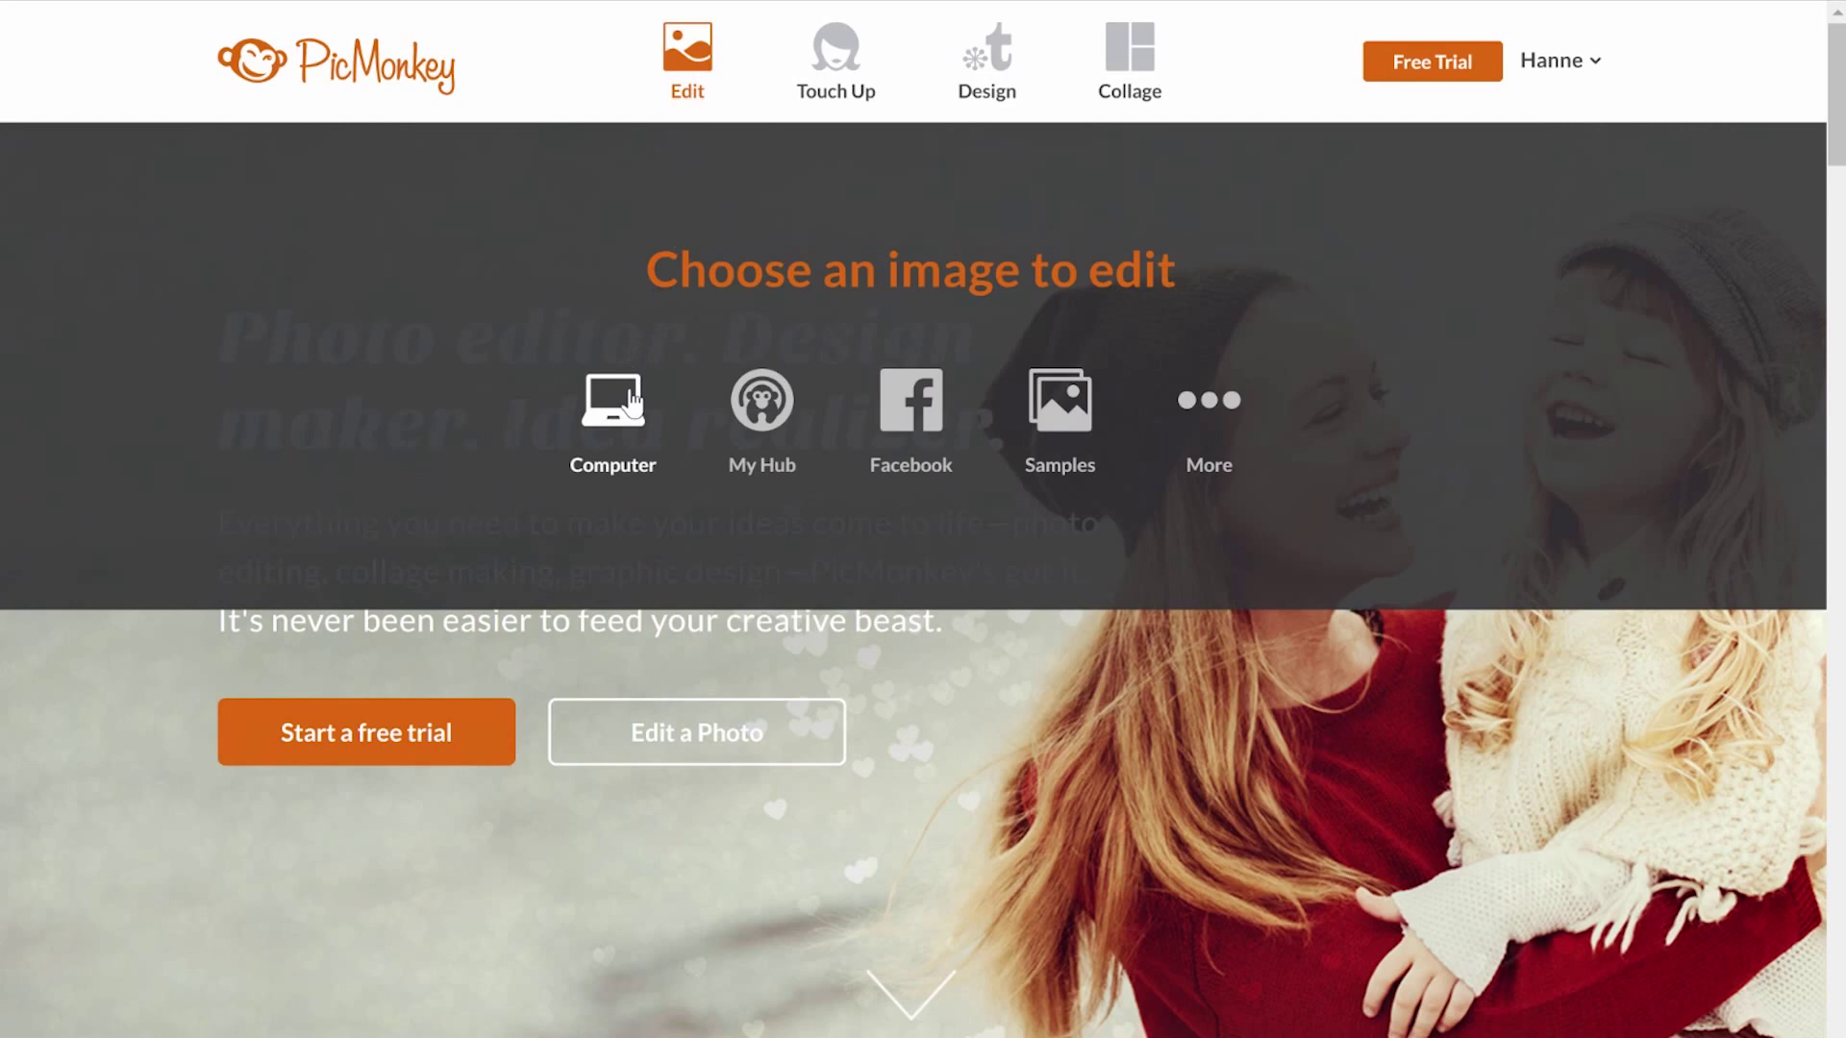
left_click(620, 404)
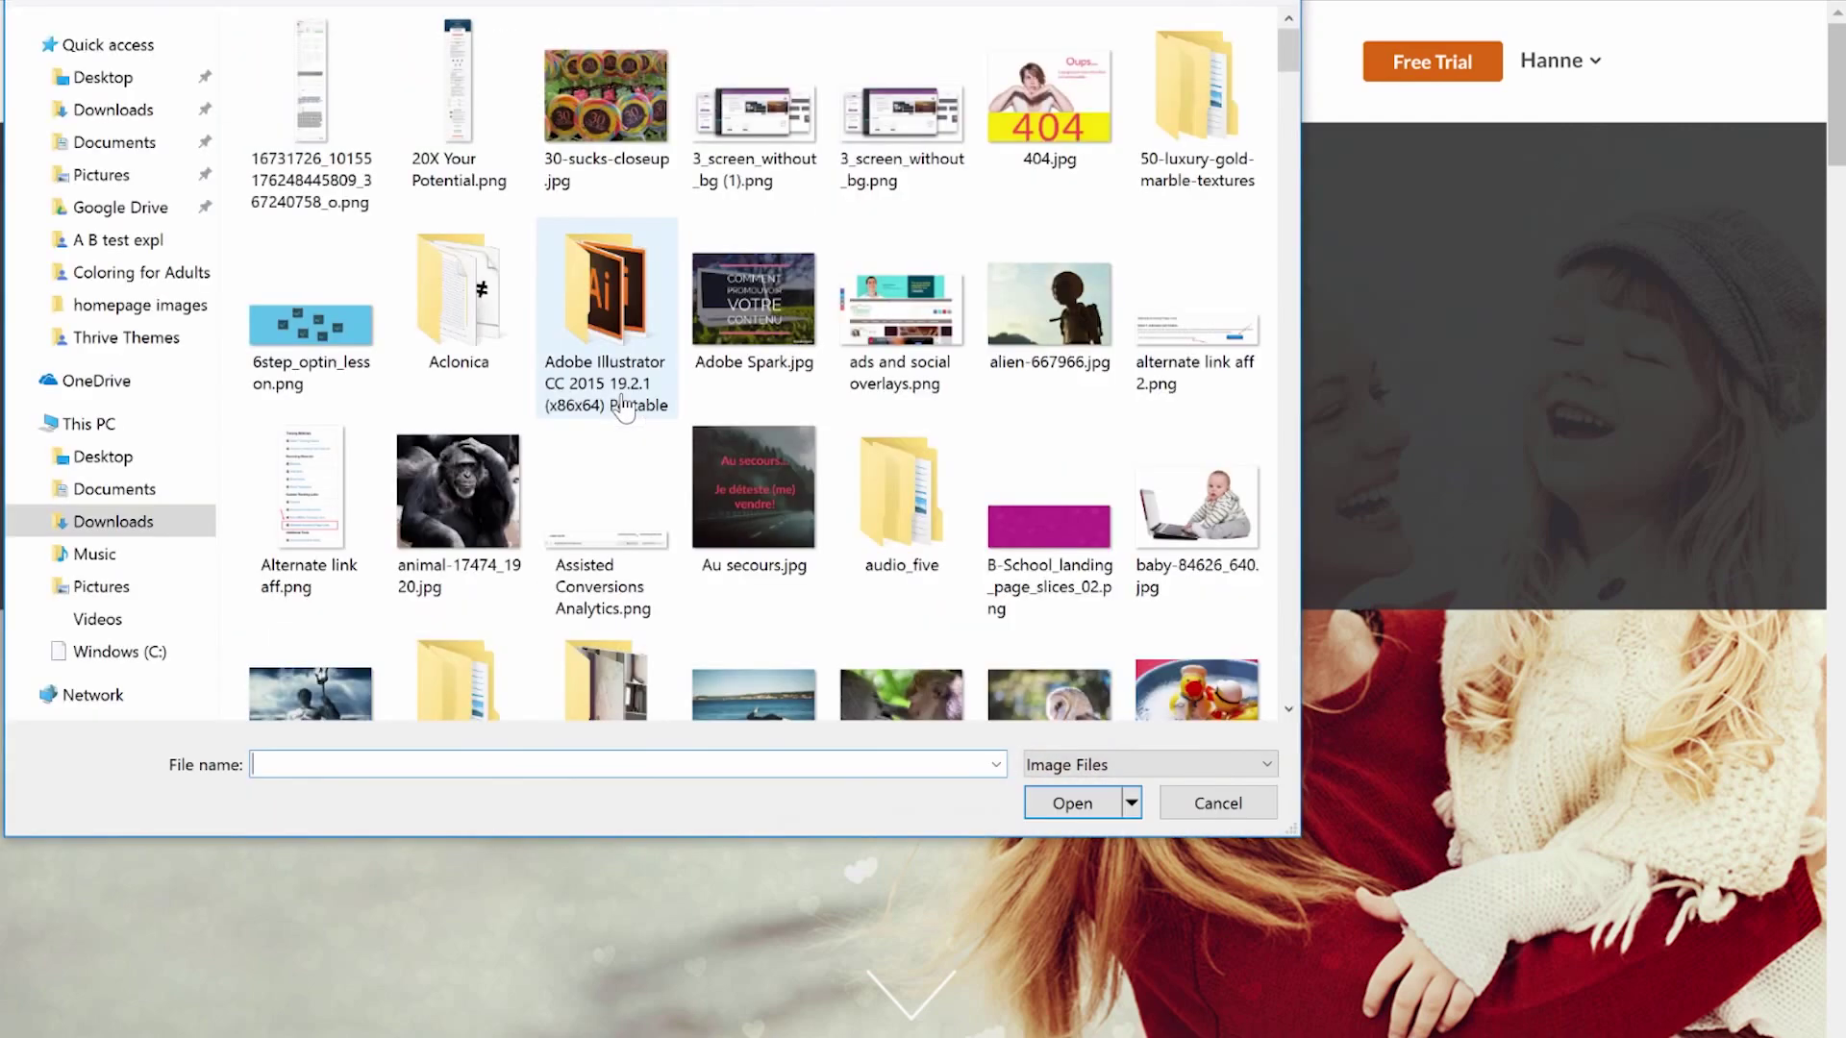
left_click(113, 109)
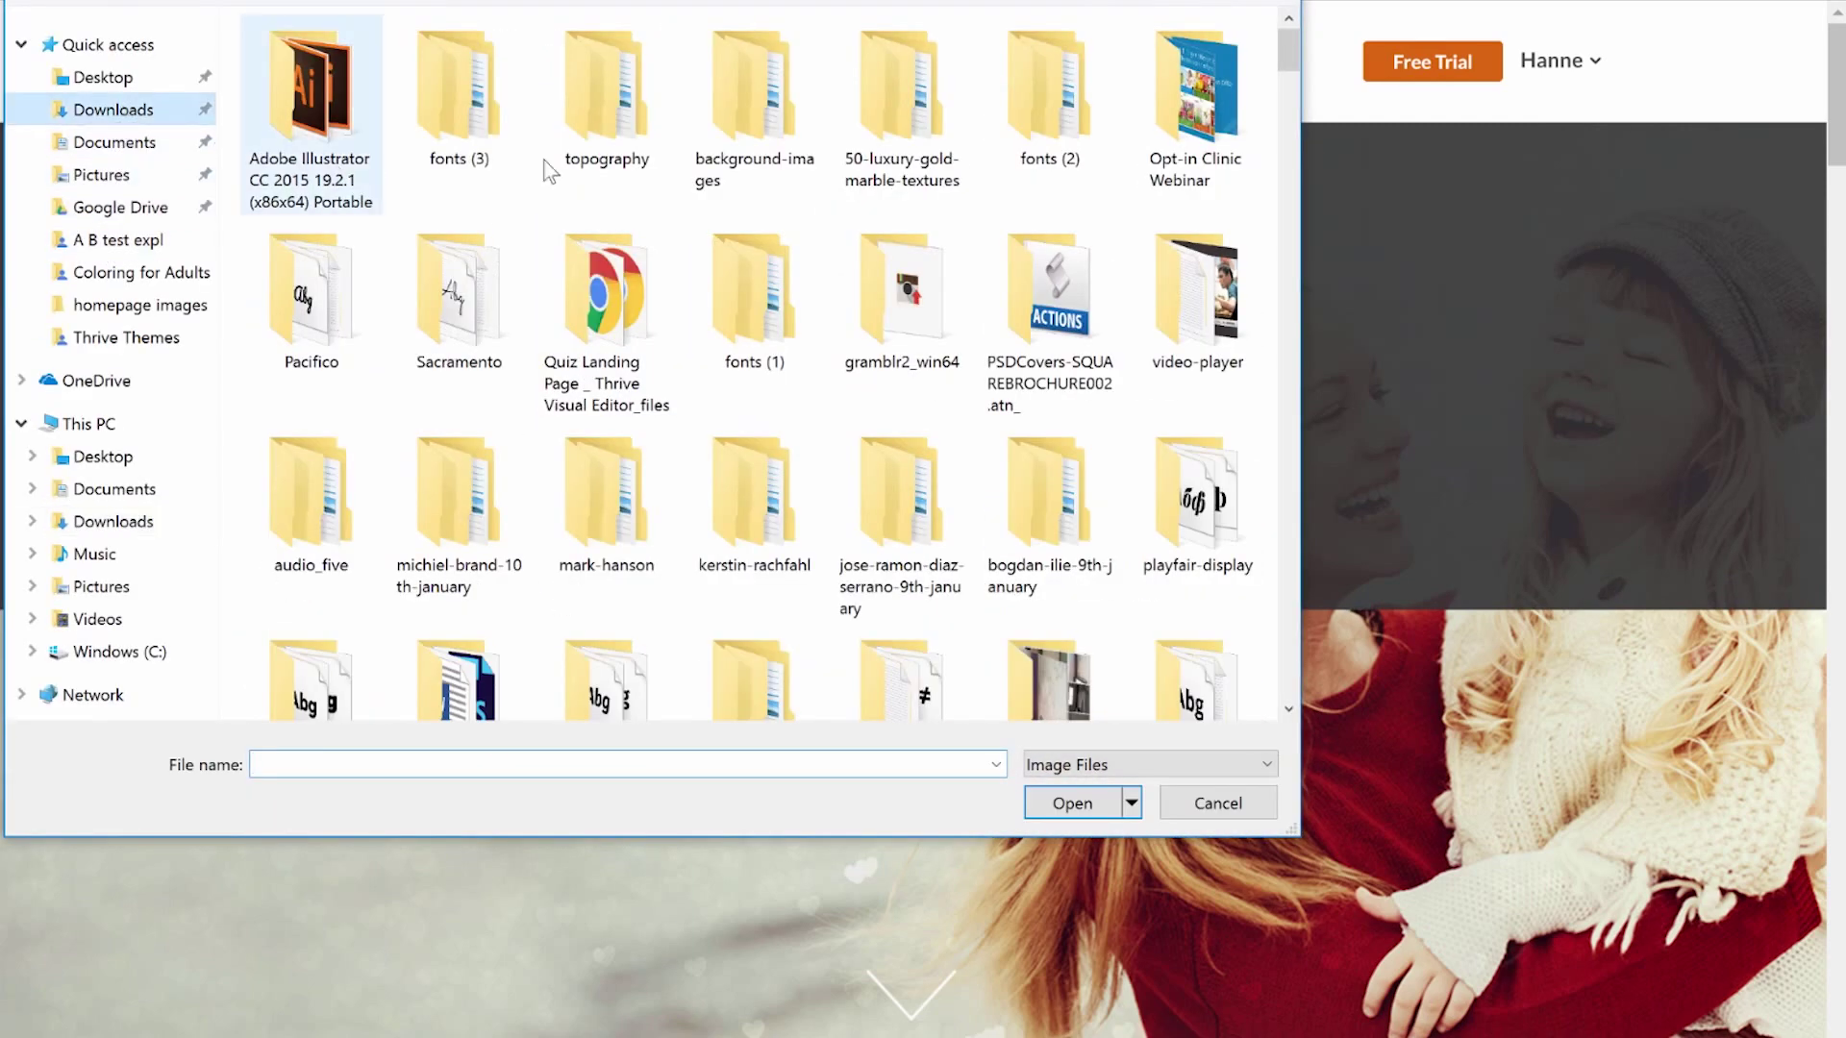
scroll(815, 289, "down", 10)
scroll(822, 276, "up", 2)
scroll(822, 276, "up", 8)
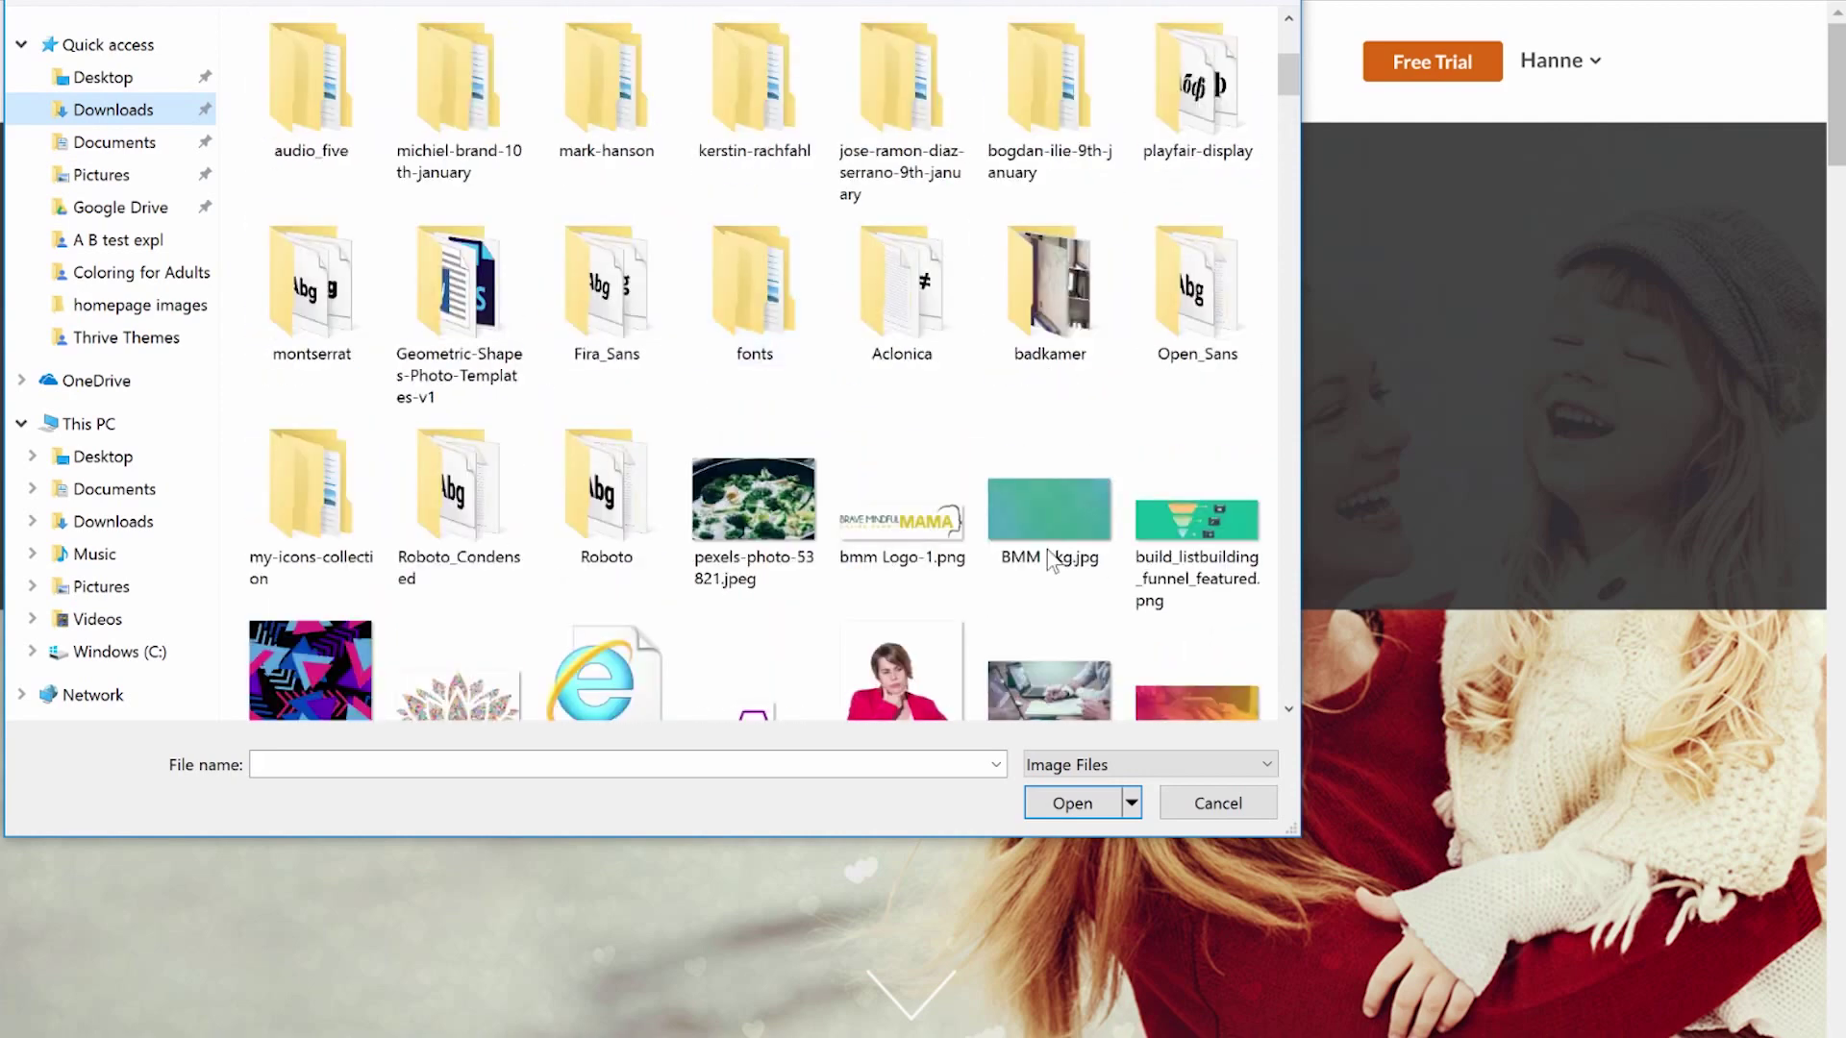
left_click(758, 505)
left_click(1070, 803)
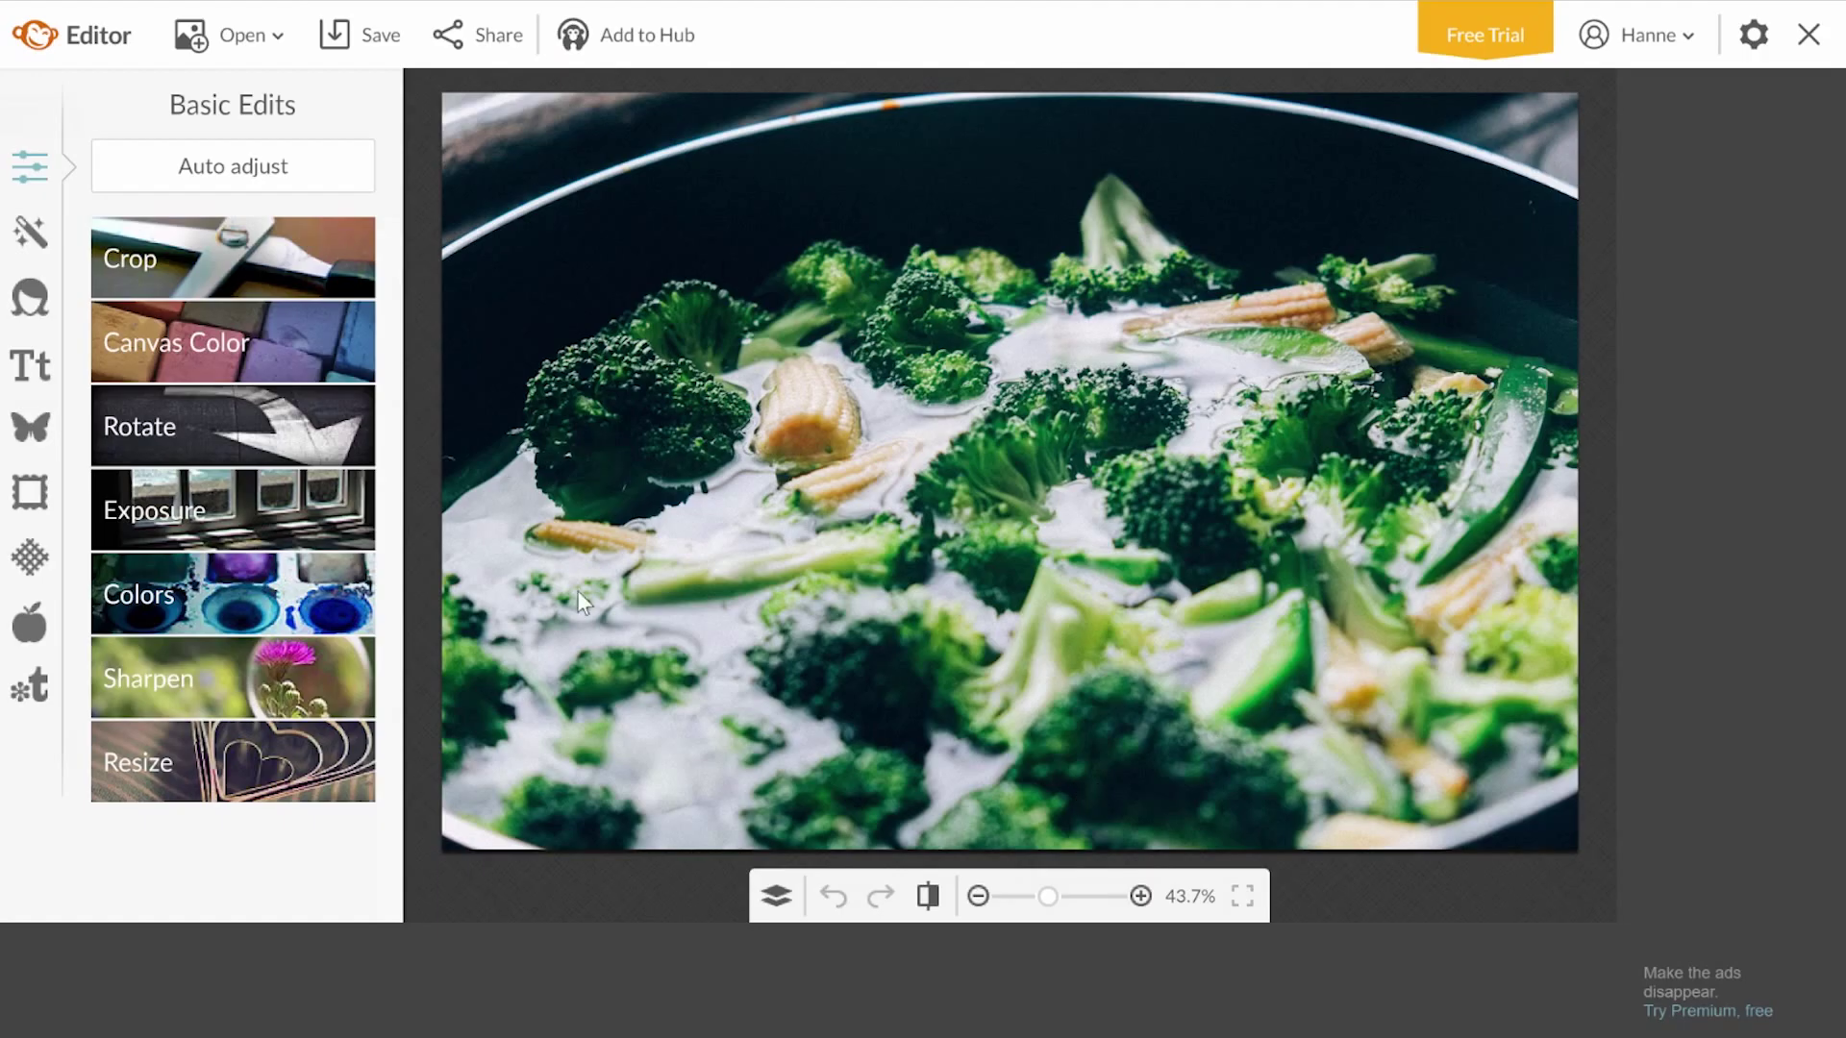
Crop the broccoli photo to 1920 x 800, with the crop area shifted slightly lower.
left_click(238, 262)
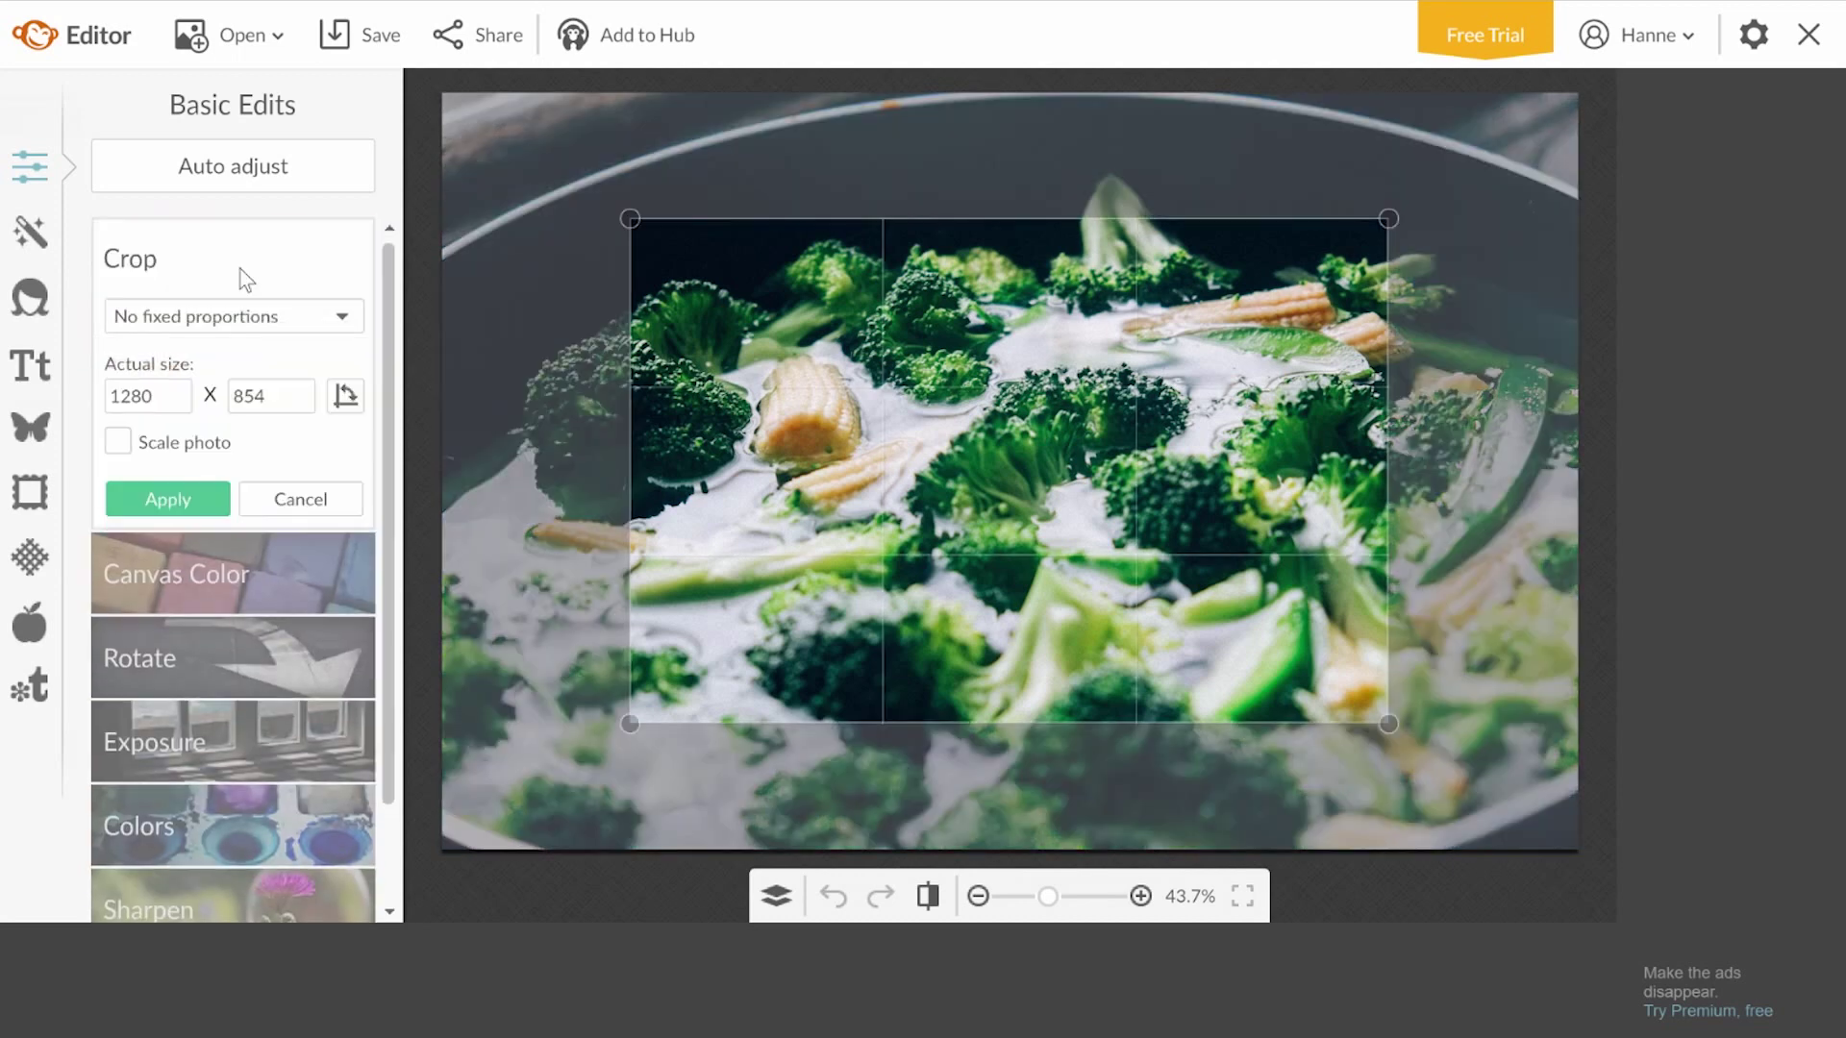
double_click(149, 396)
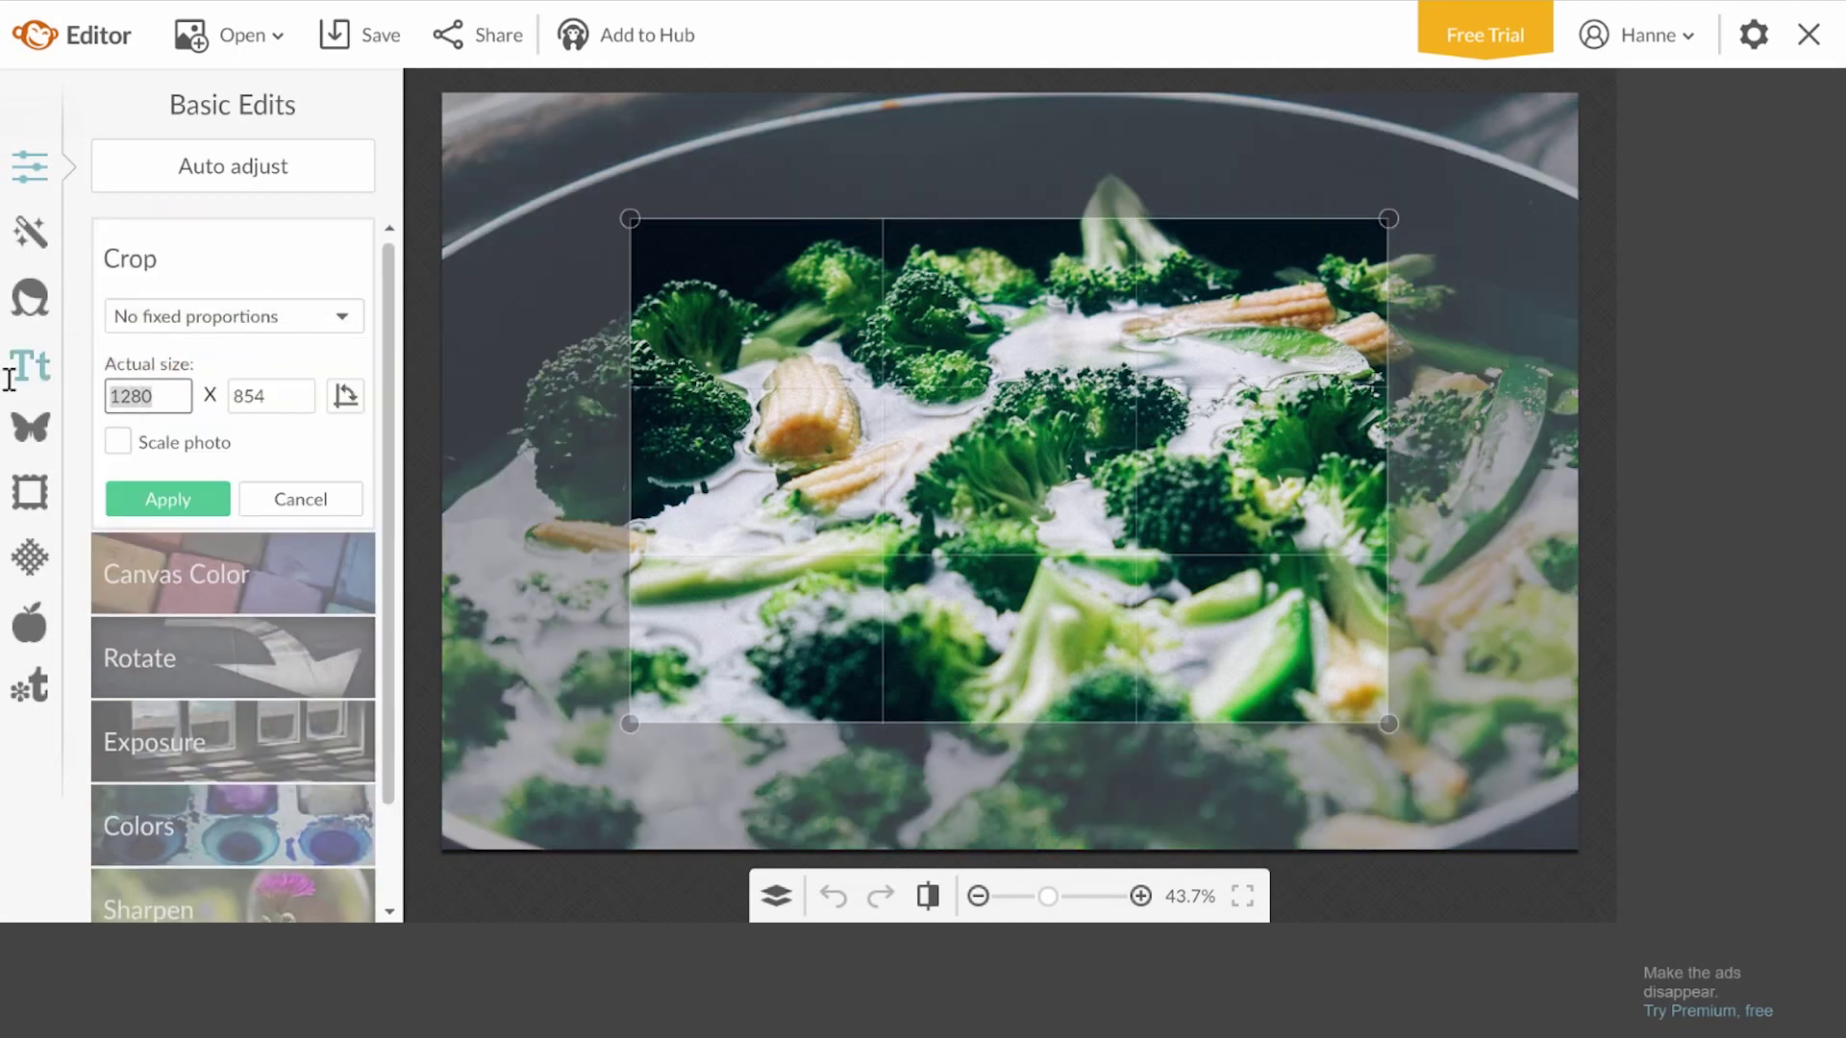
type("19")
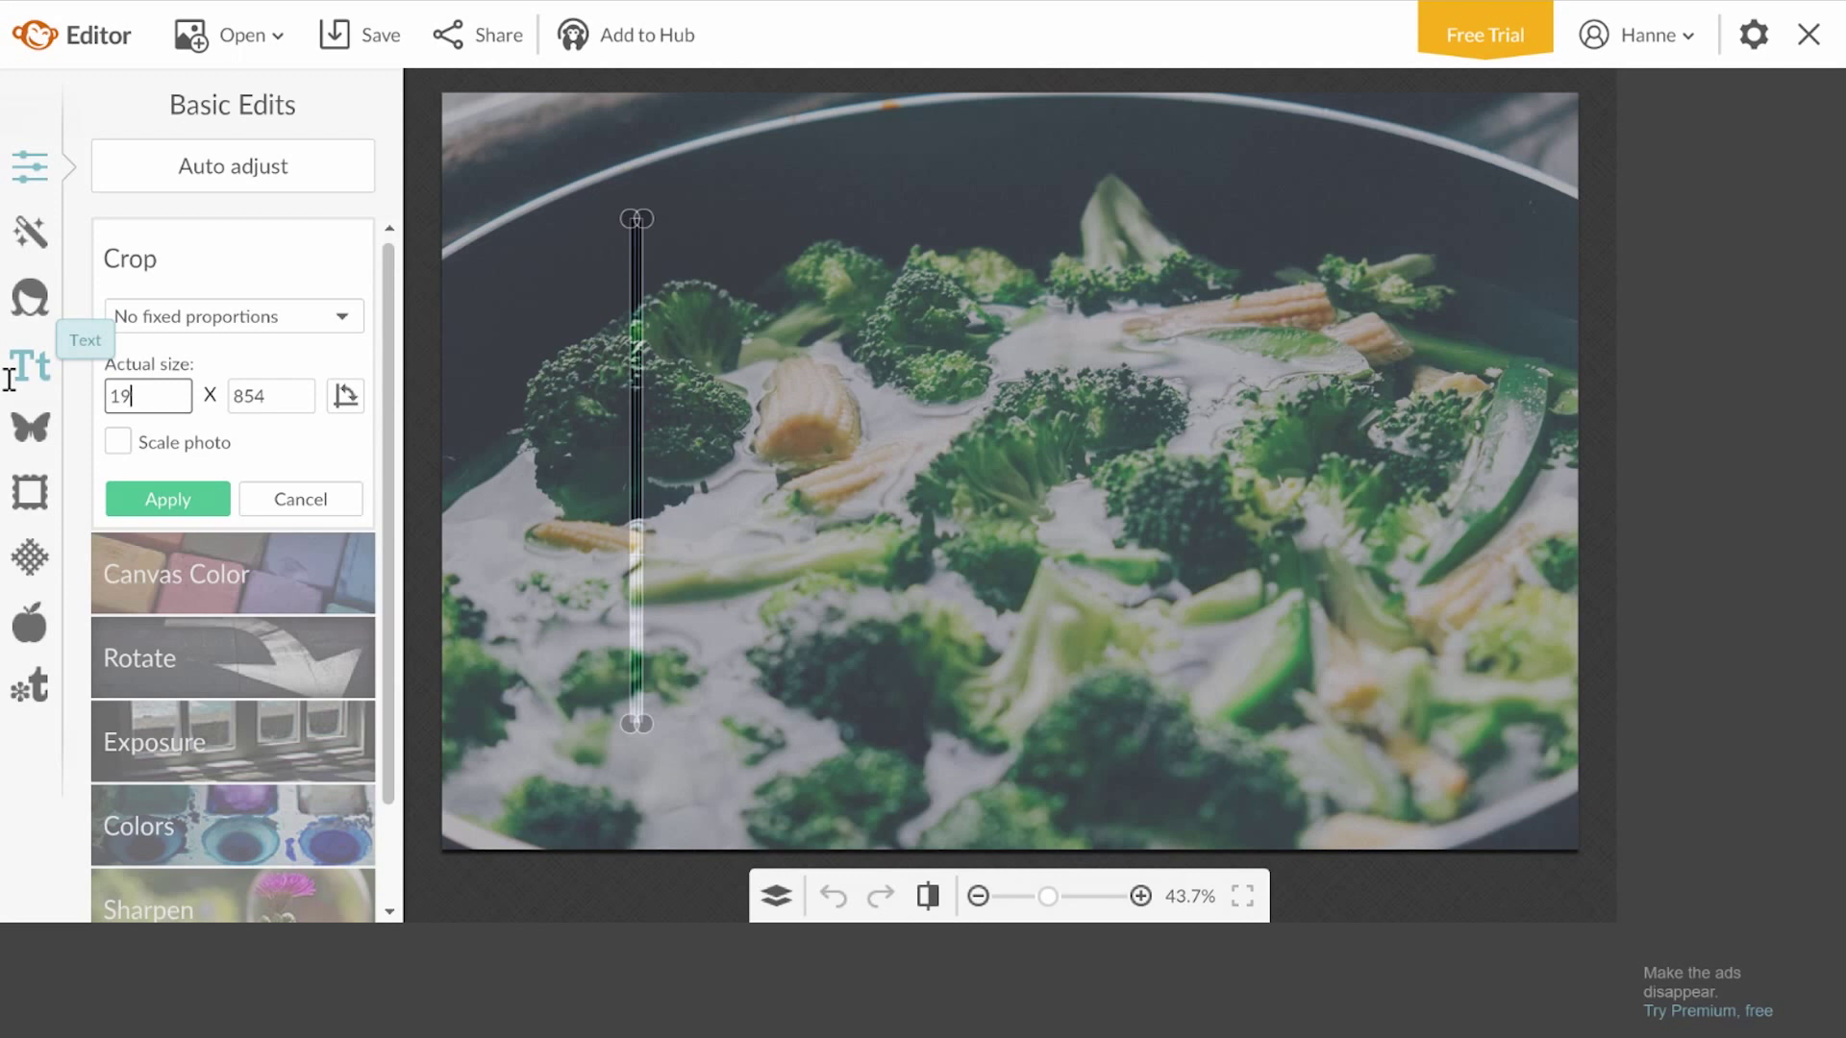
type("20")
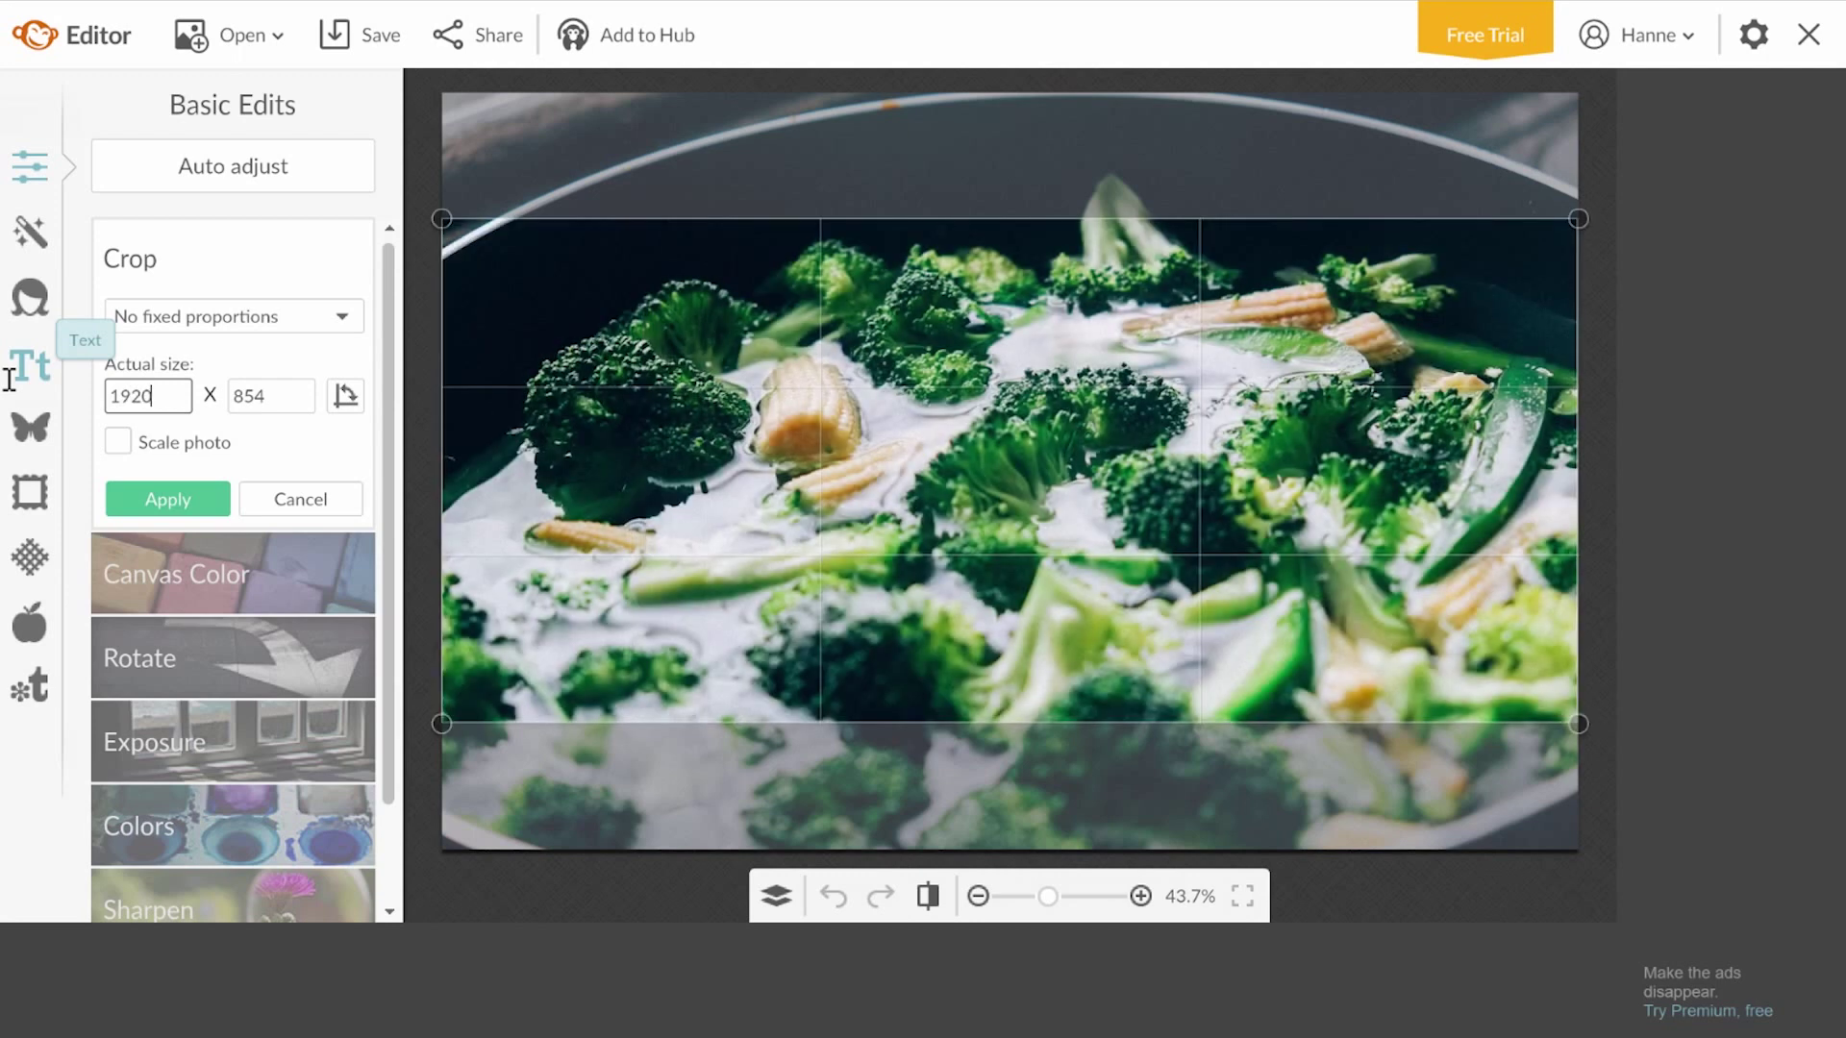
left_click(288, 395)
double_click(248, 392)
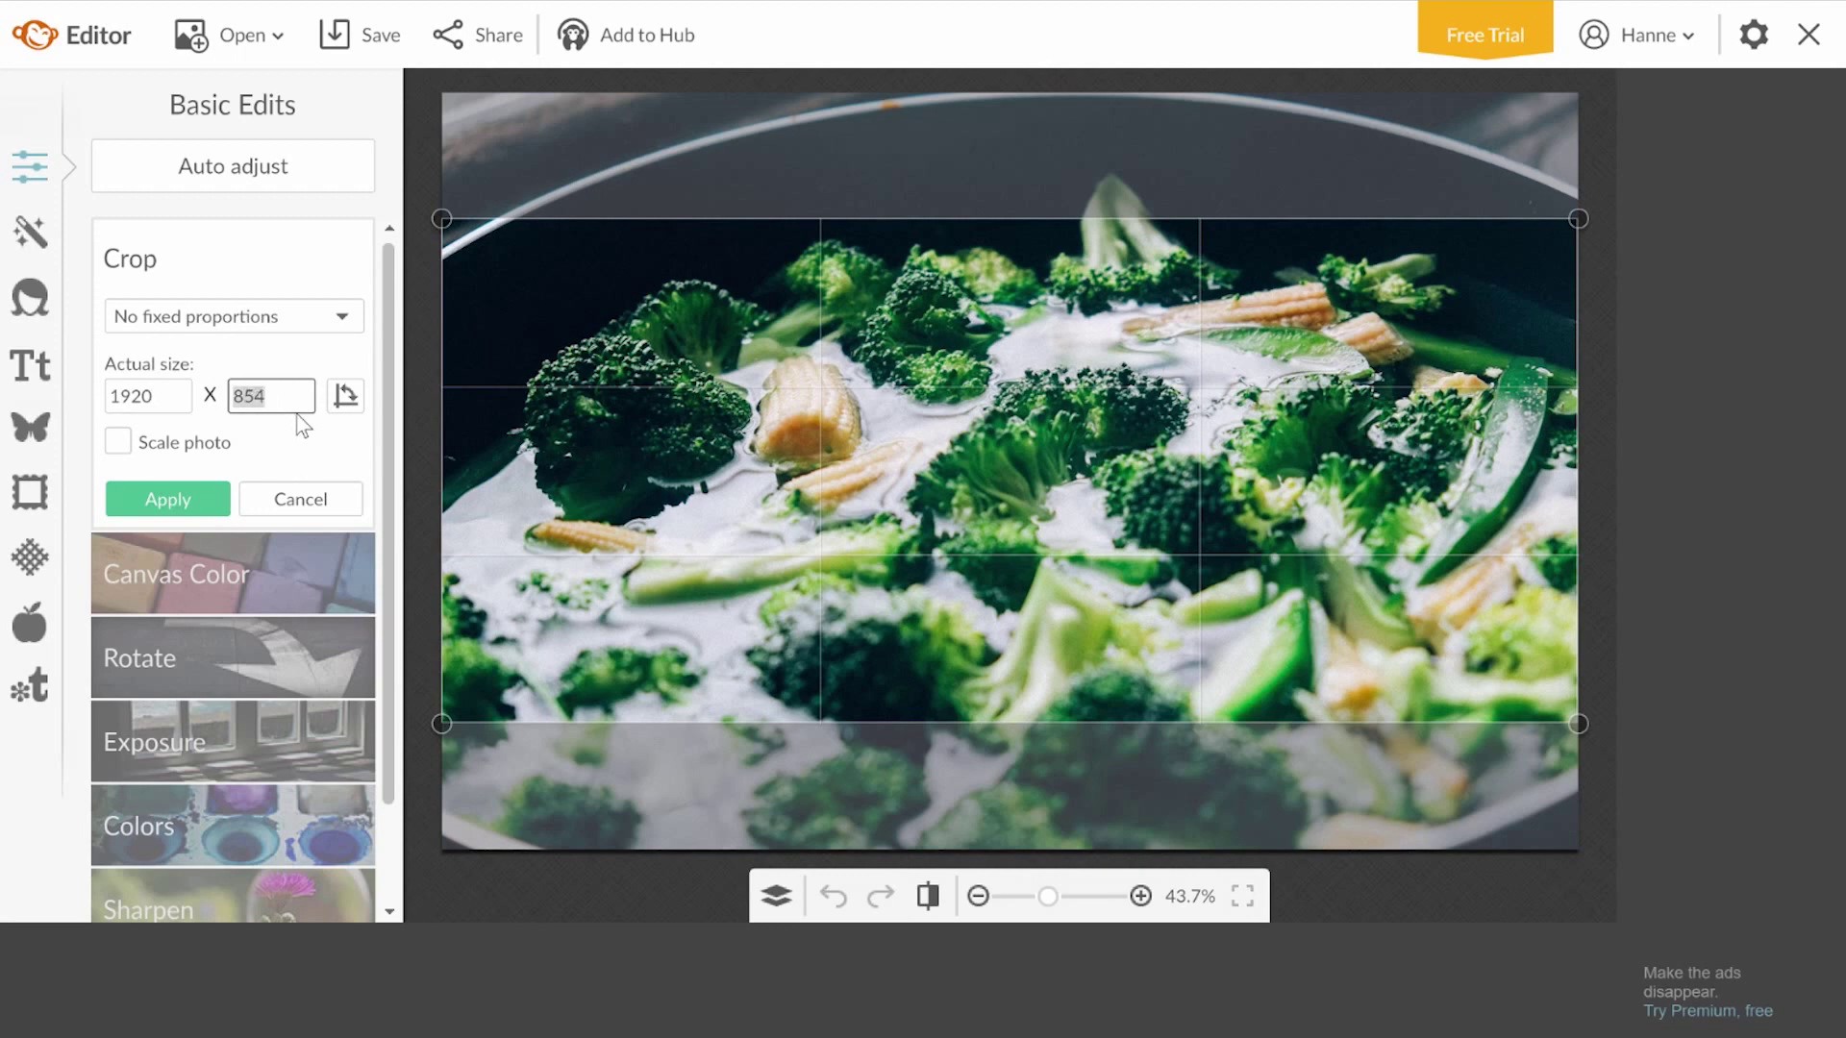
type("800")
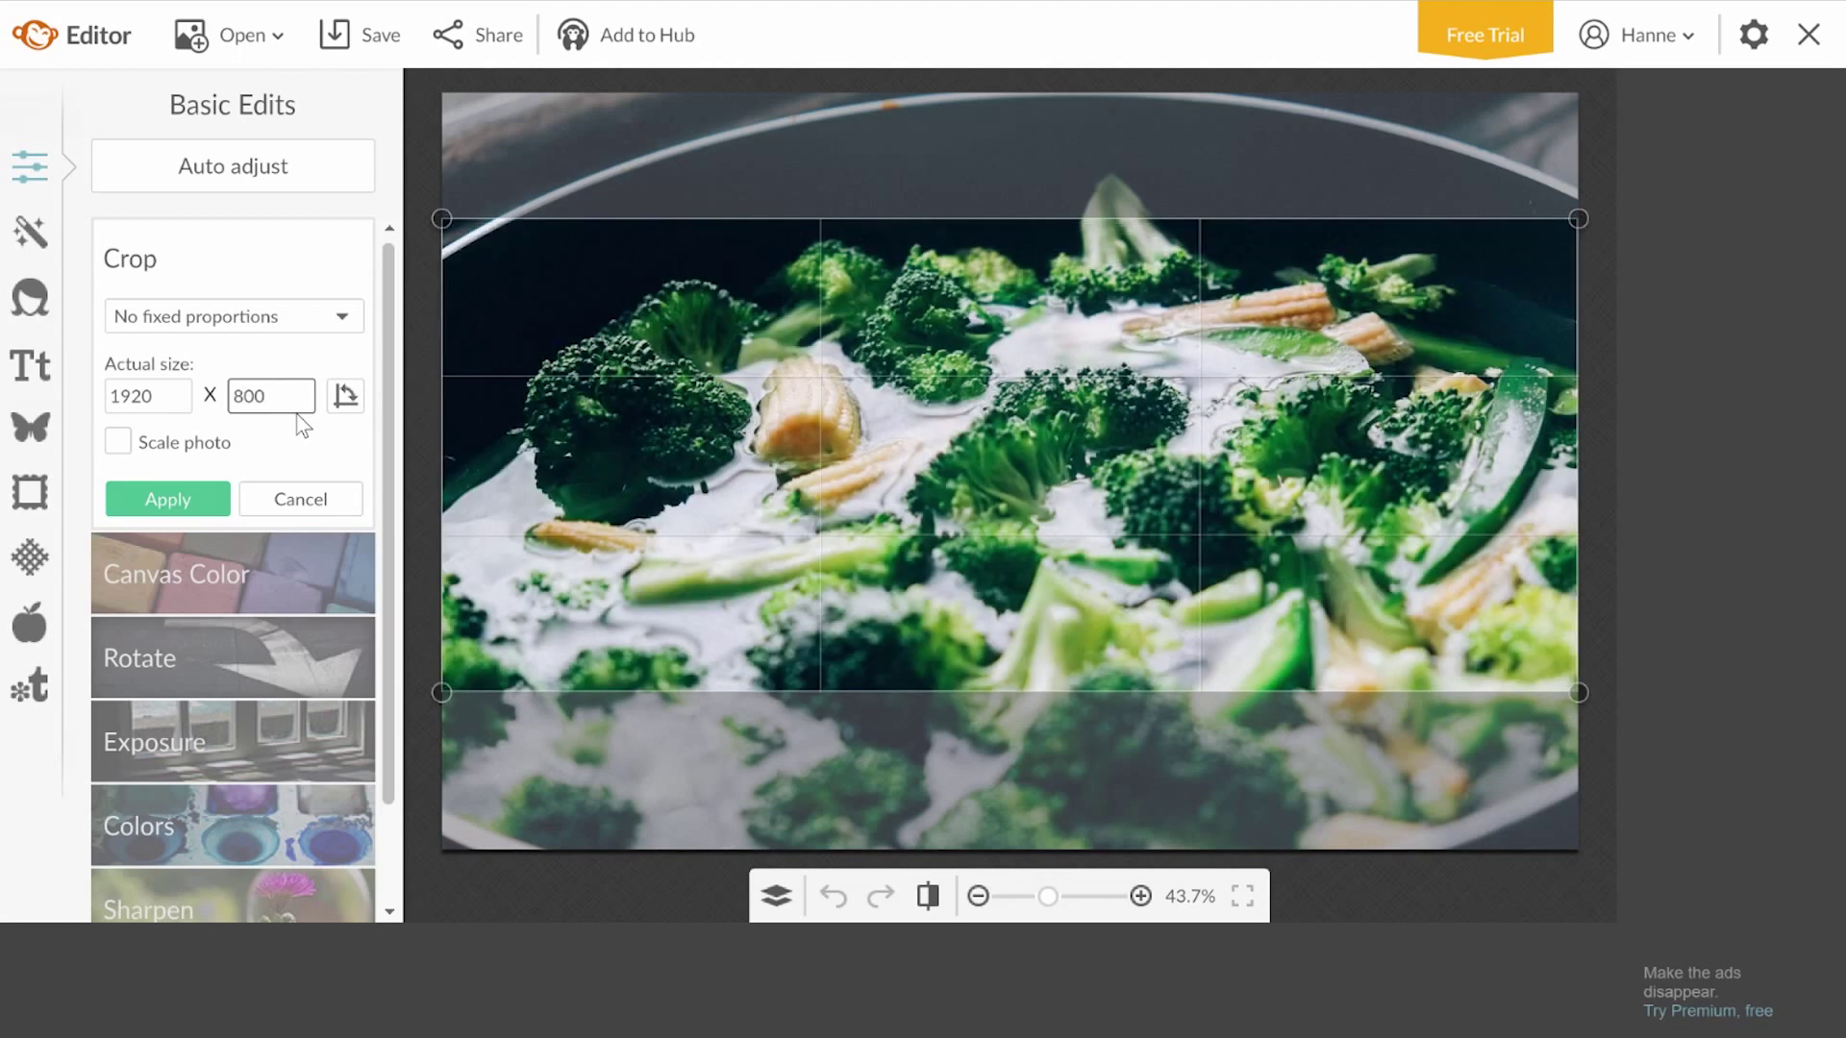
left_click_drag(976, 405, 925, 452)
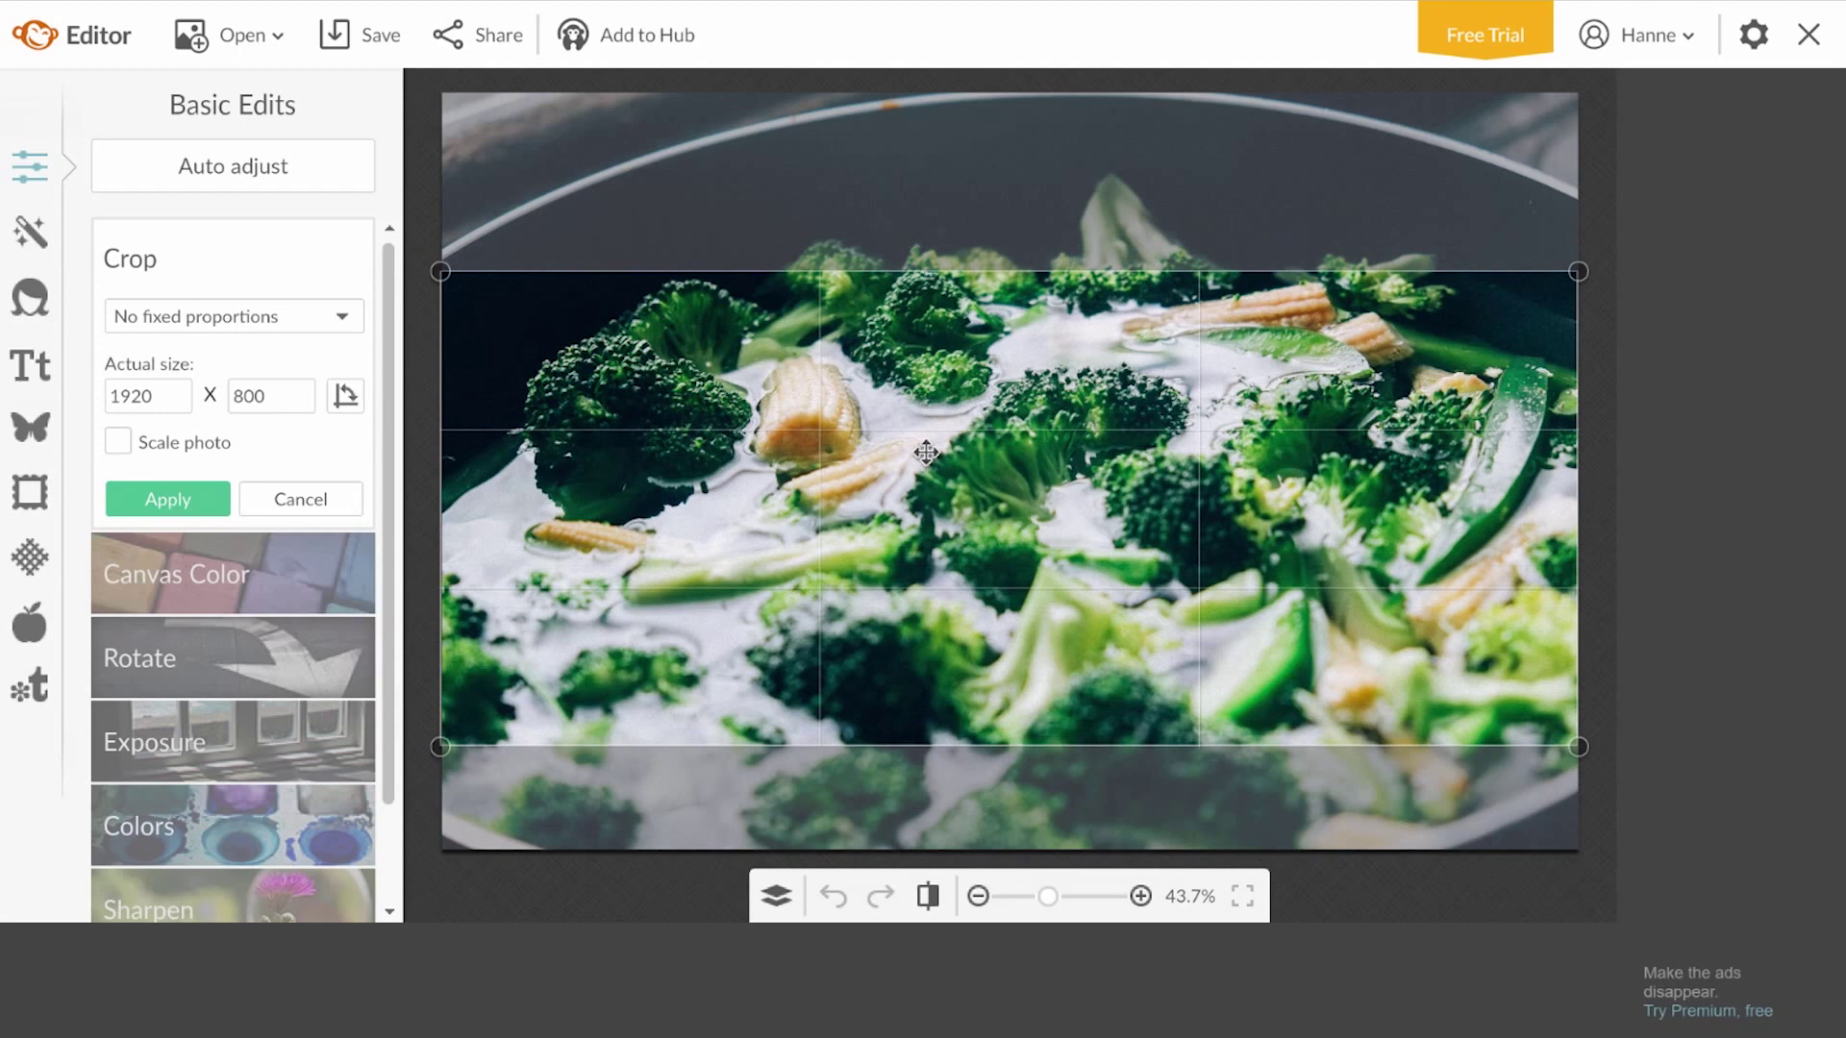
left_click(144, 500)
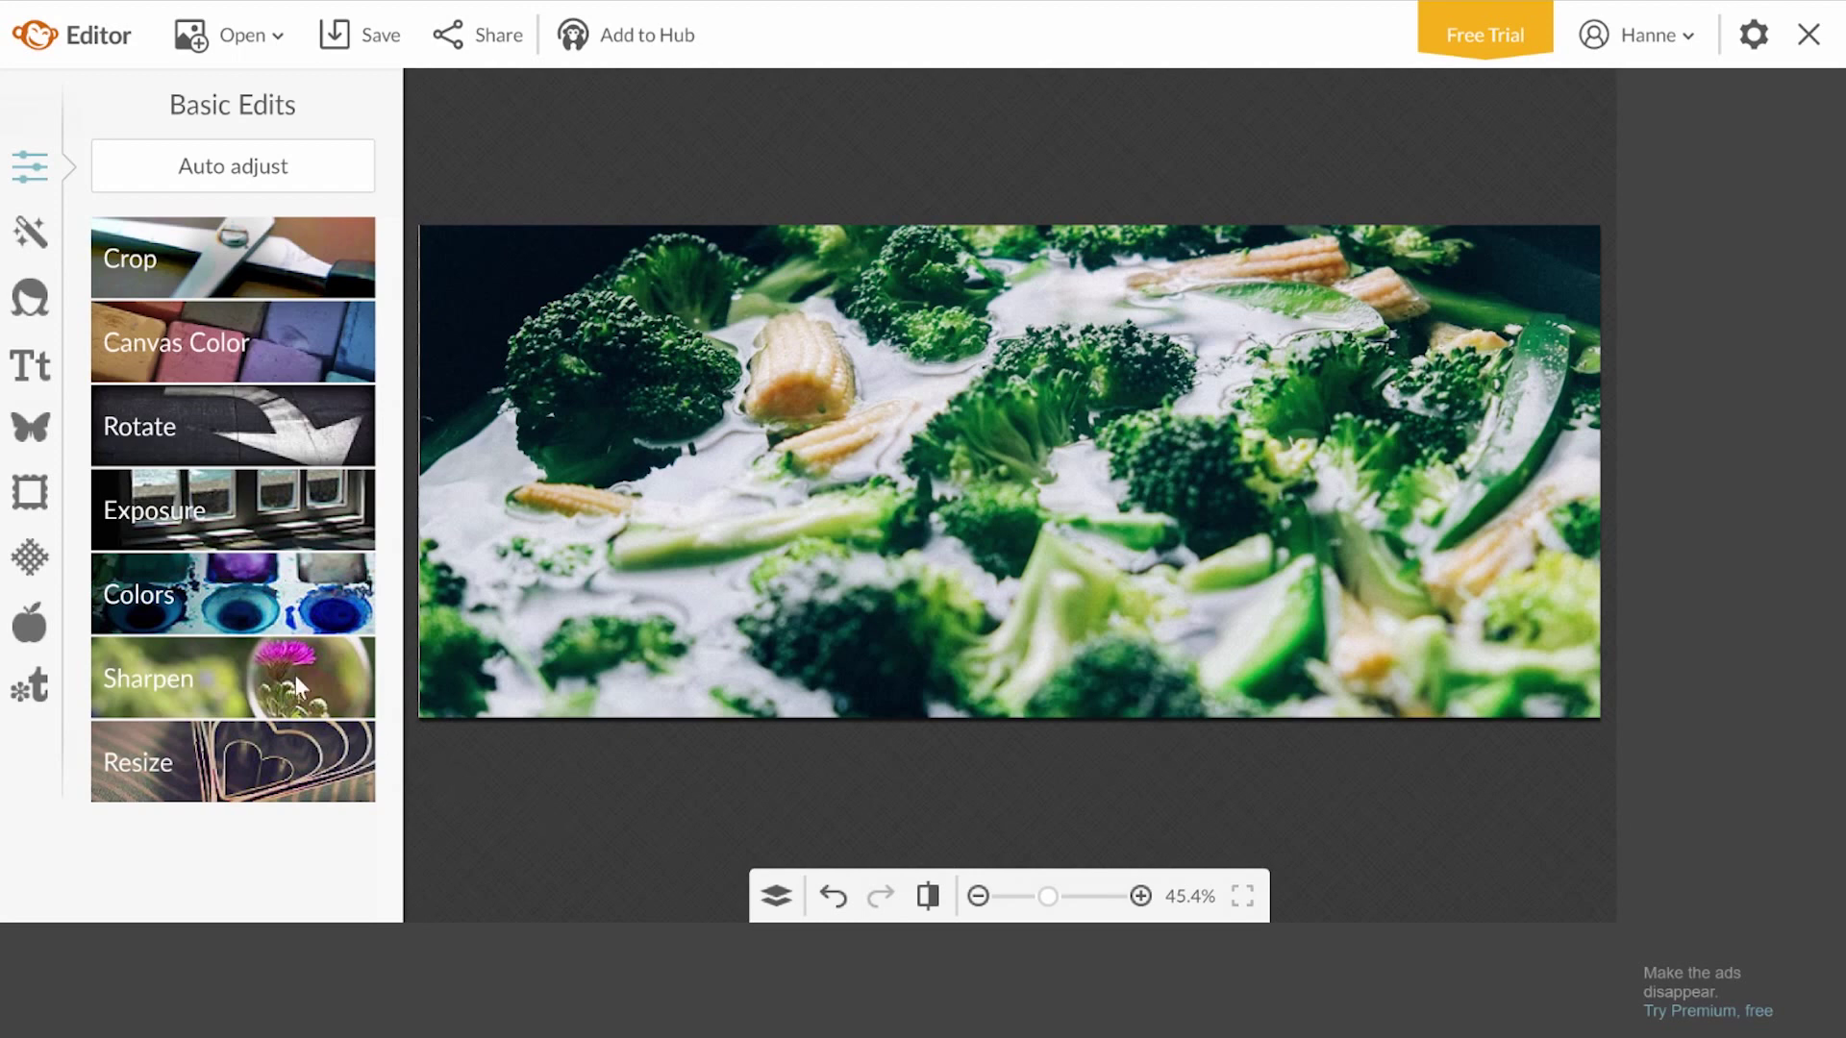
Add a text box with the pasted title HEALTHY RECIPES FOR BUSY MUMS.
left_click(38, 373)
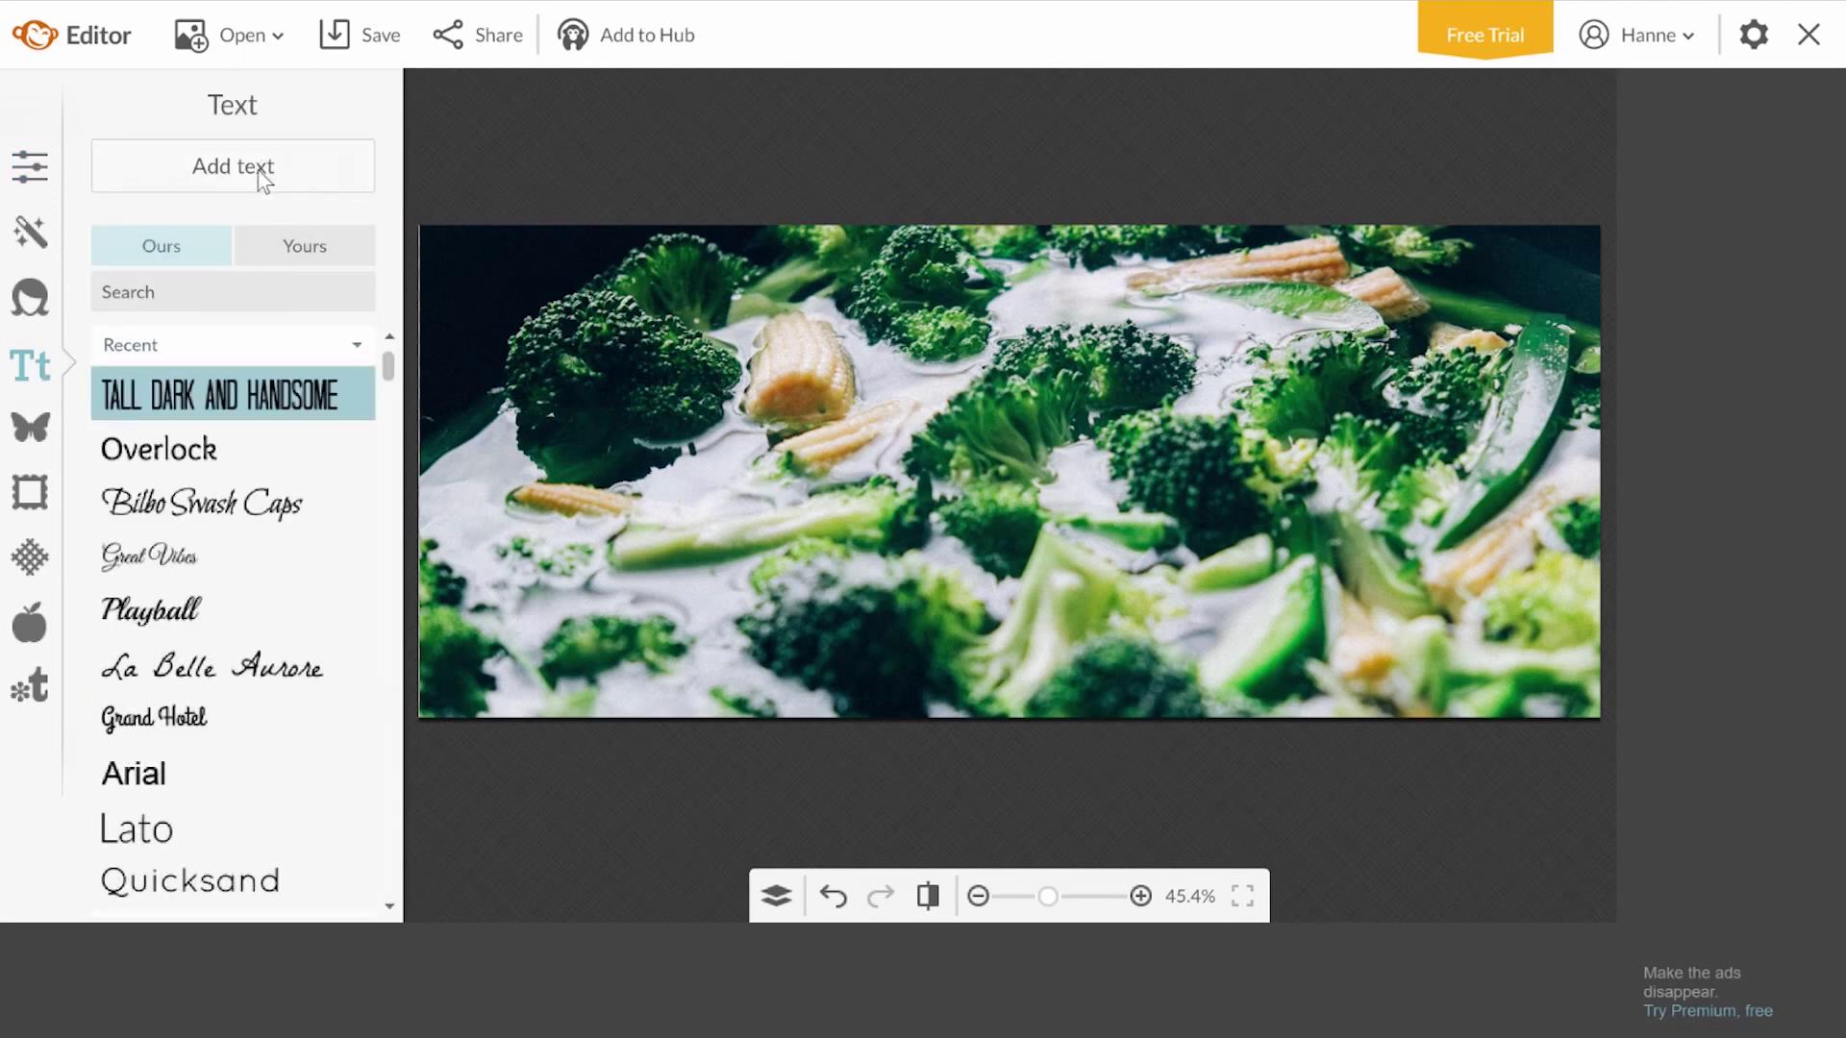
left_click(260, 173)
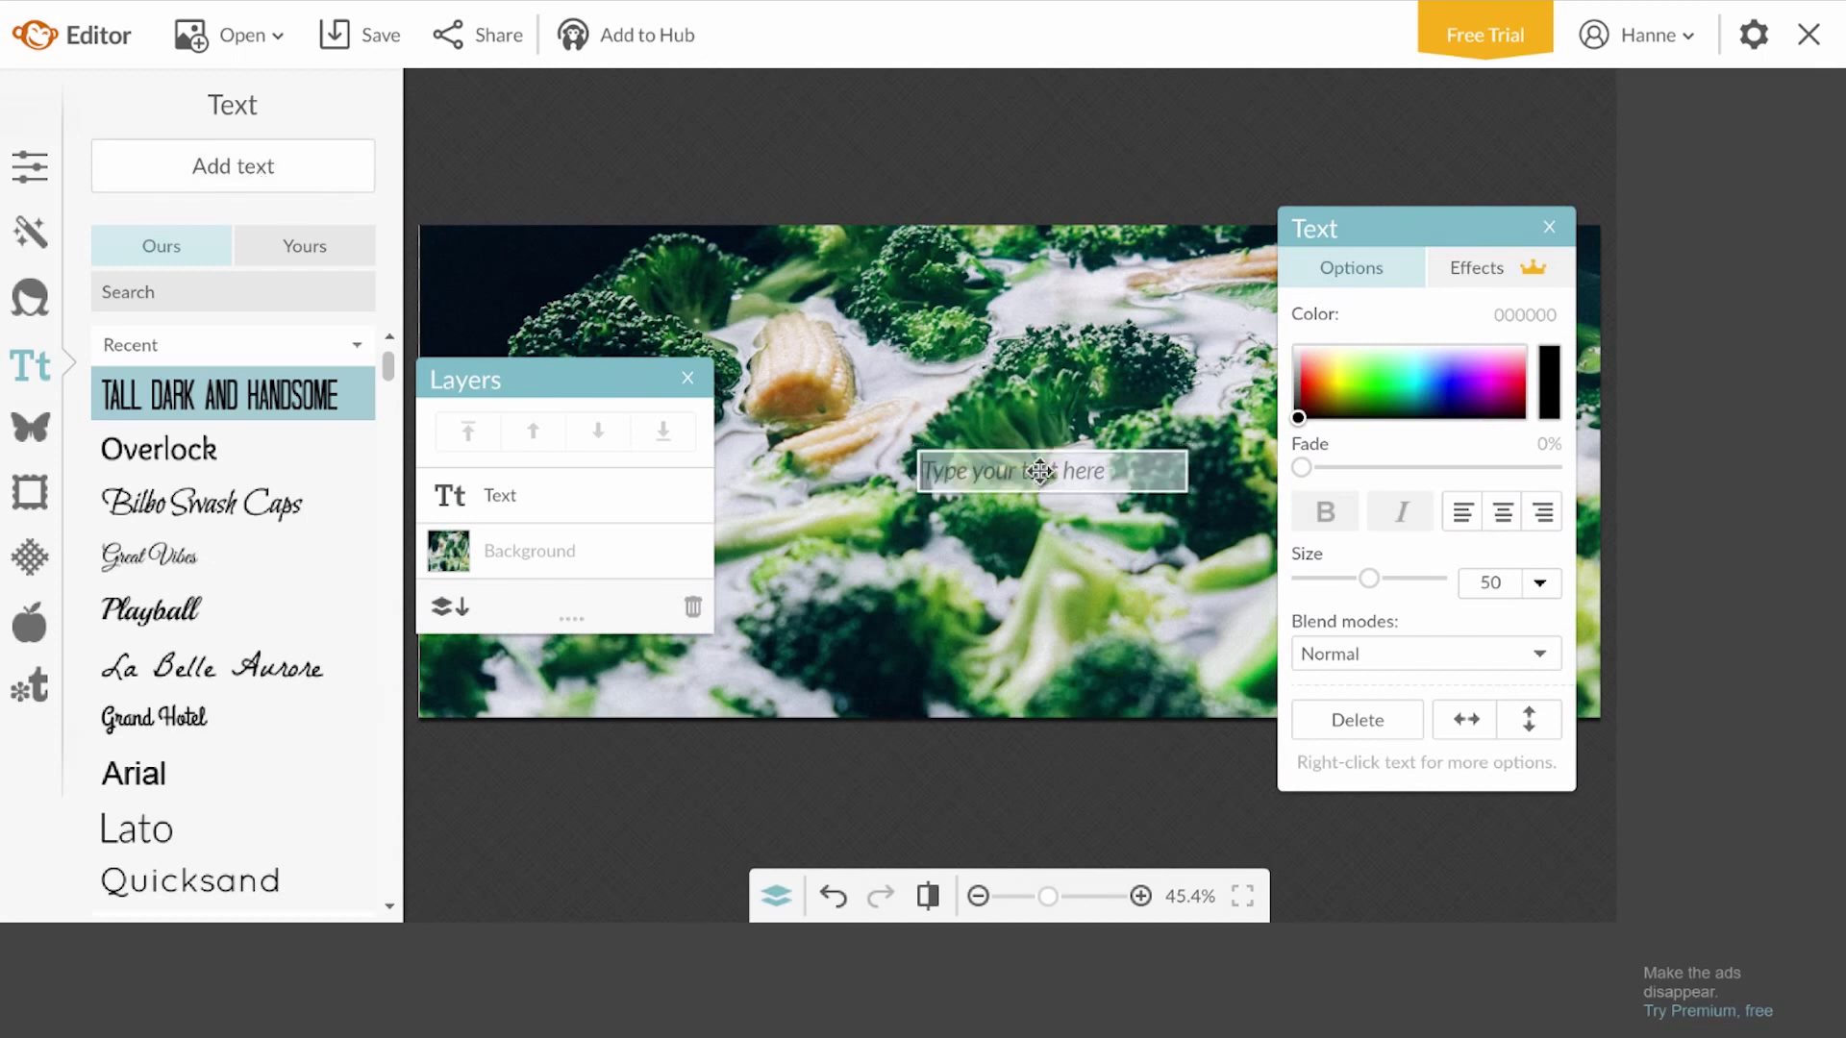
type("HEALTHY RECIPES FOR BUSY MUMS")
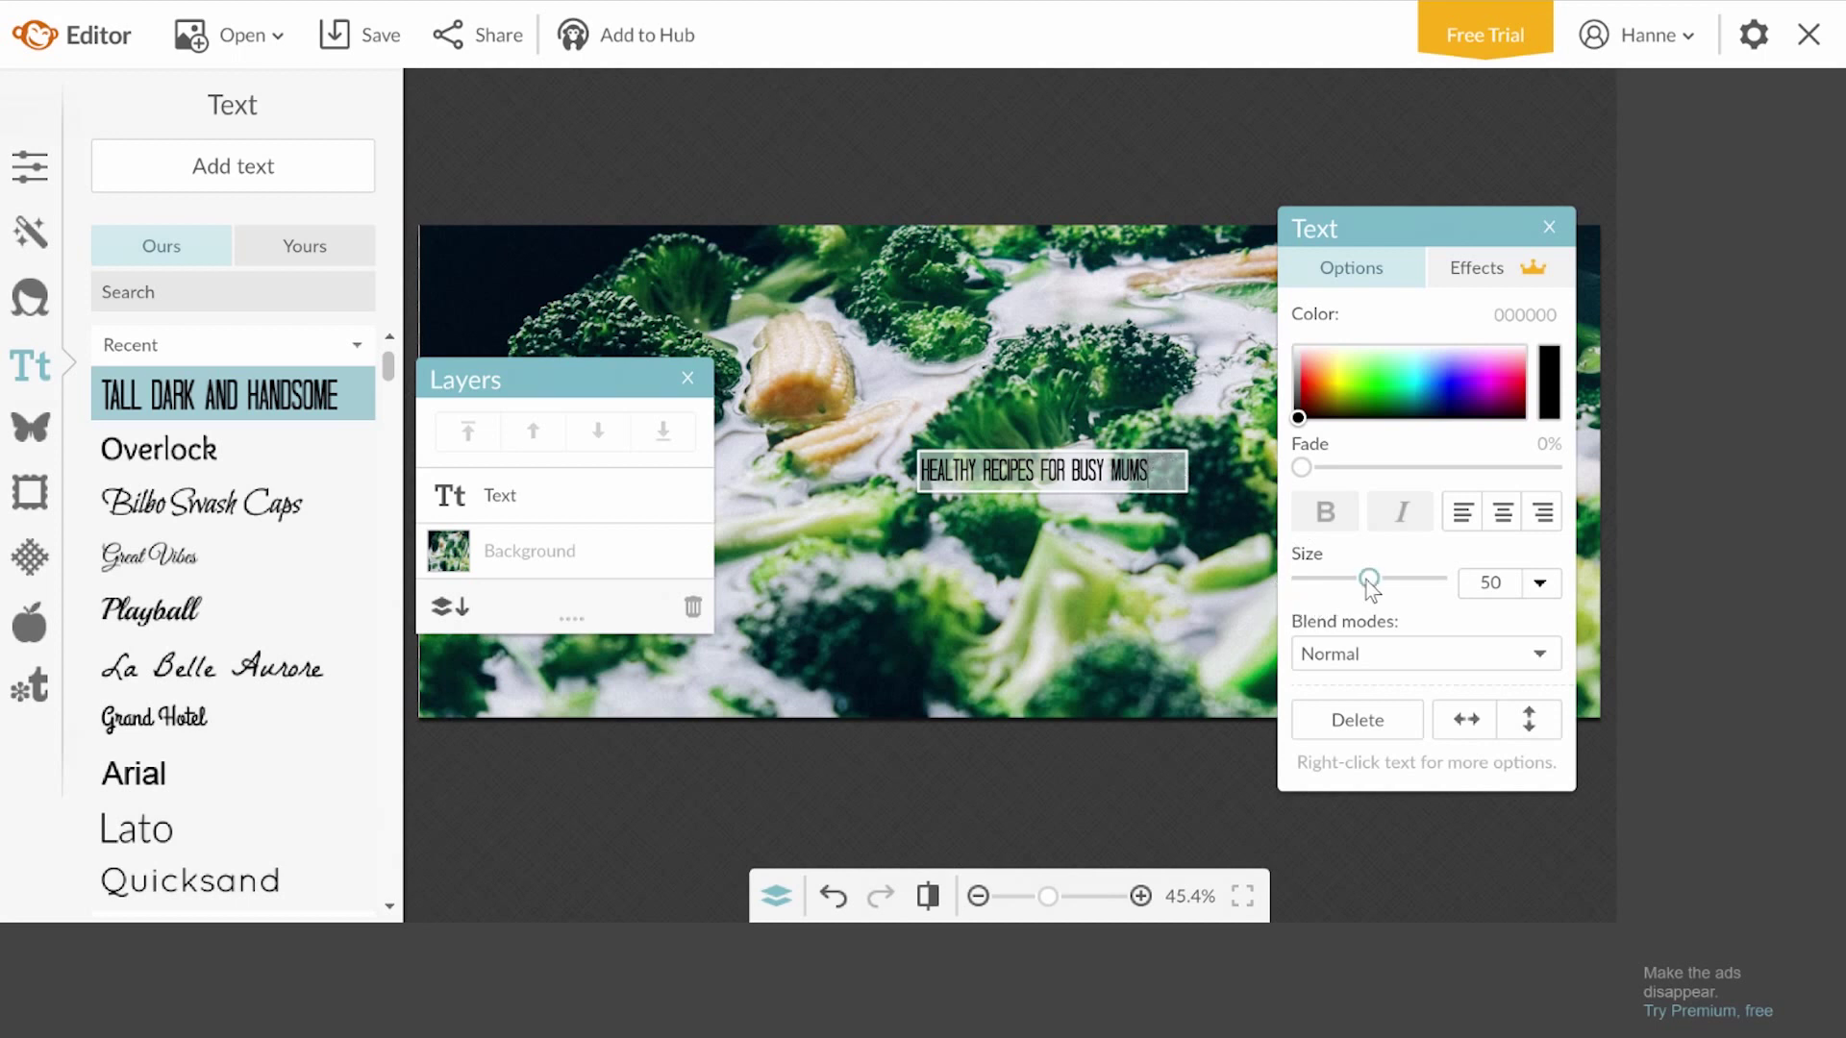
Enlarge the title to size 177, make it white, and move the panels off the photo.
left_click_drag(1369, 579, 1394, 580)
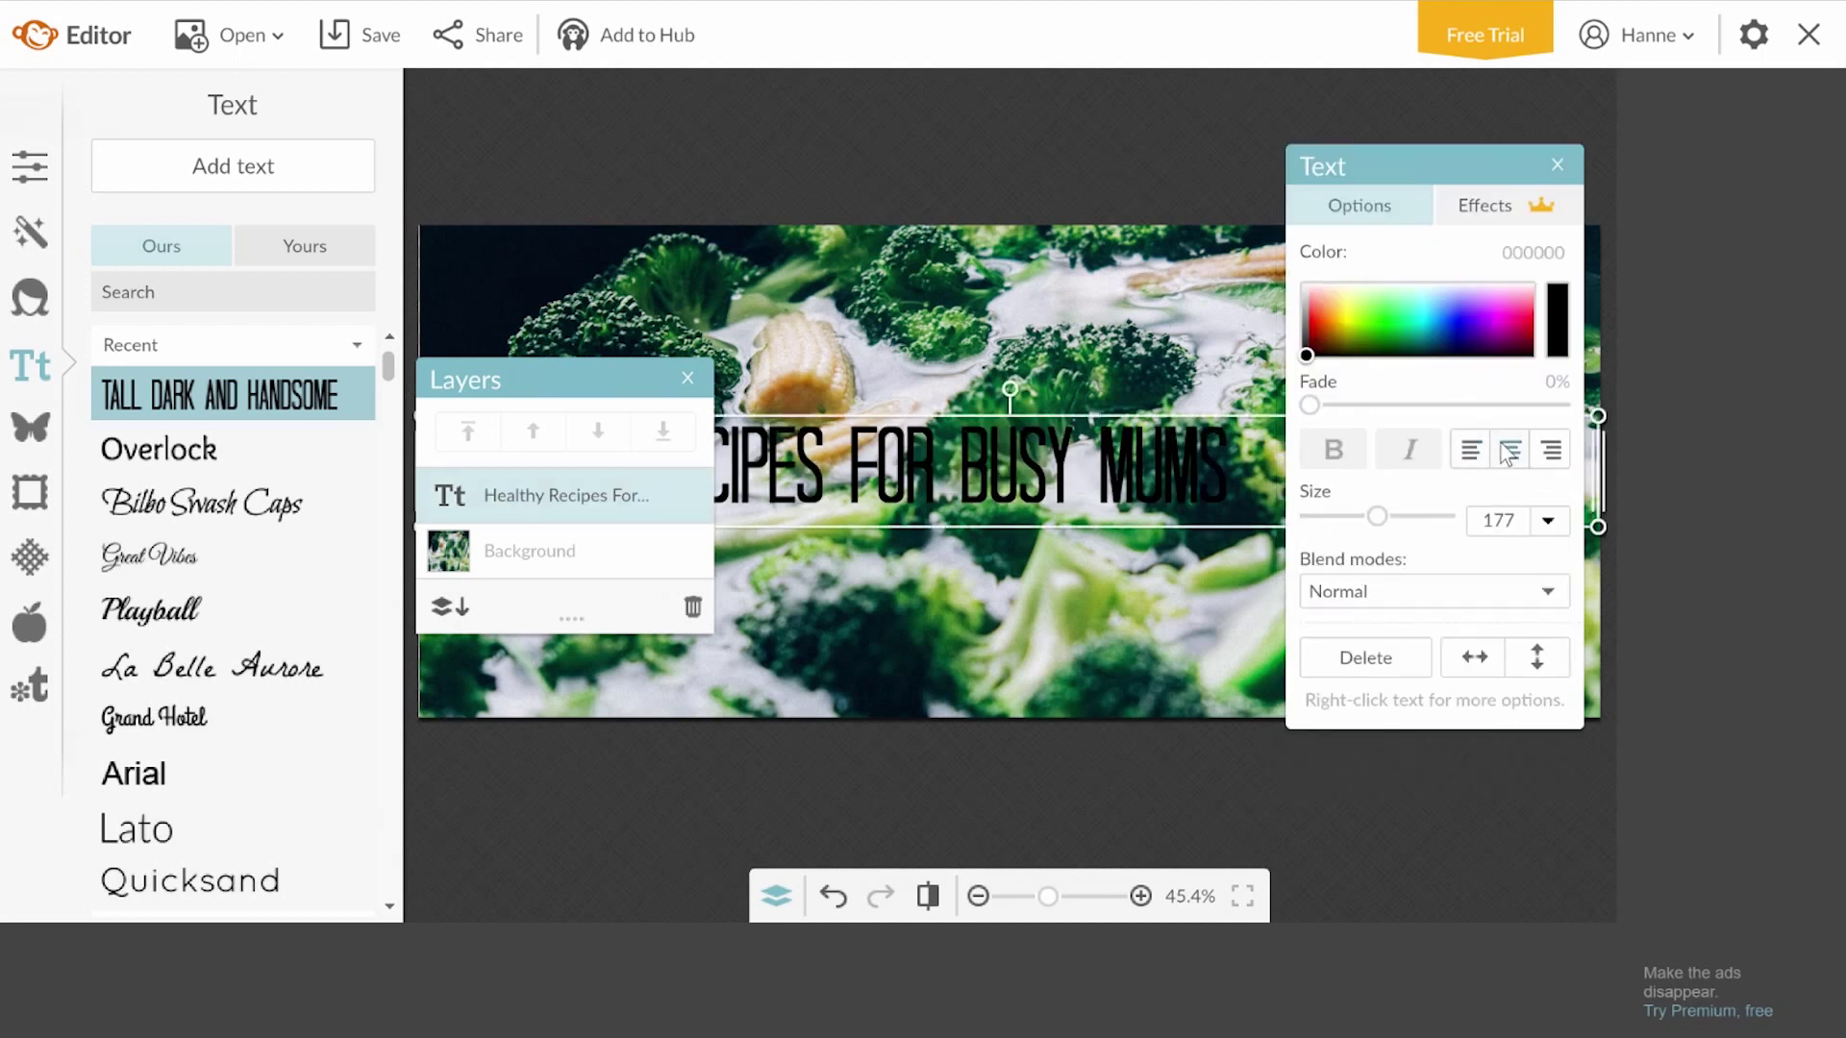
left_click_drag(1307, 355, 1302, 284)
left_click_drag(590, 377, 527, 553)
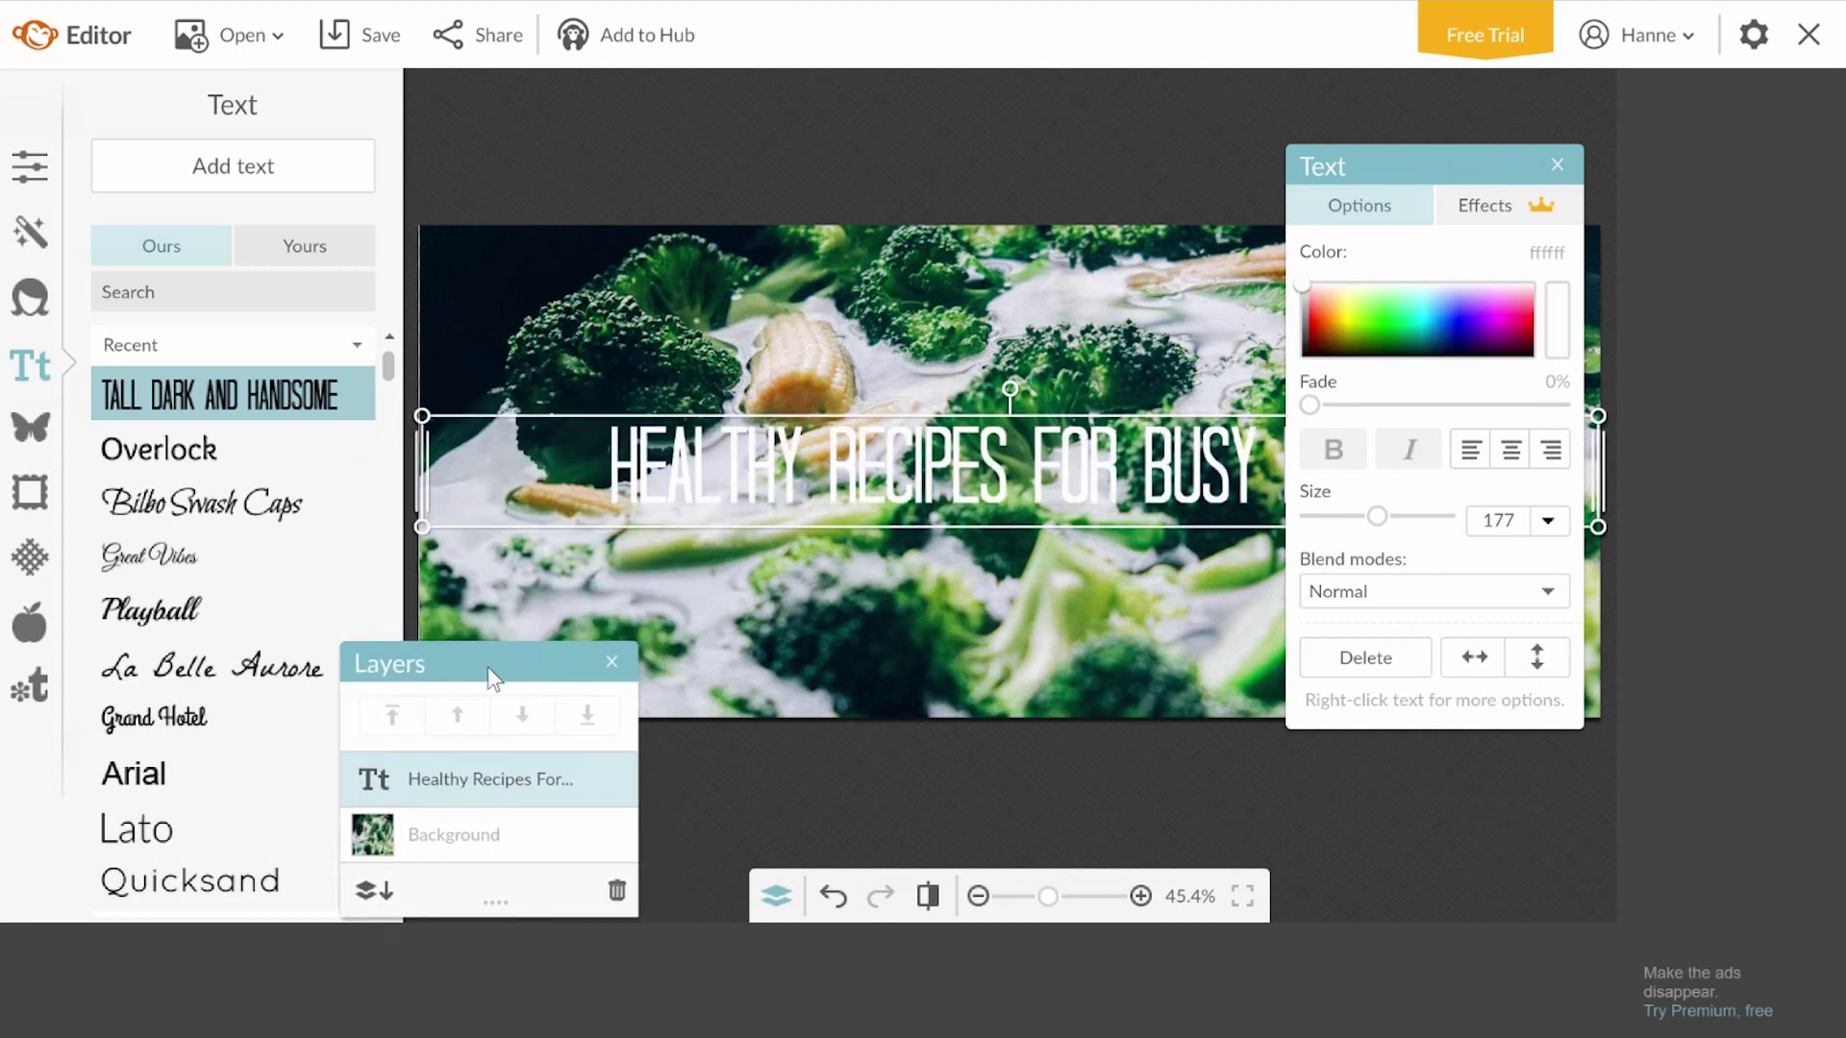
left_click_drag(487, 666, 435, 692)
left_click_drag(1443, 204, 1444, 729)
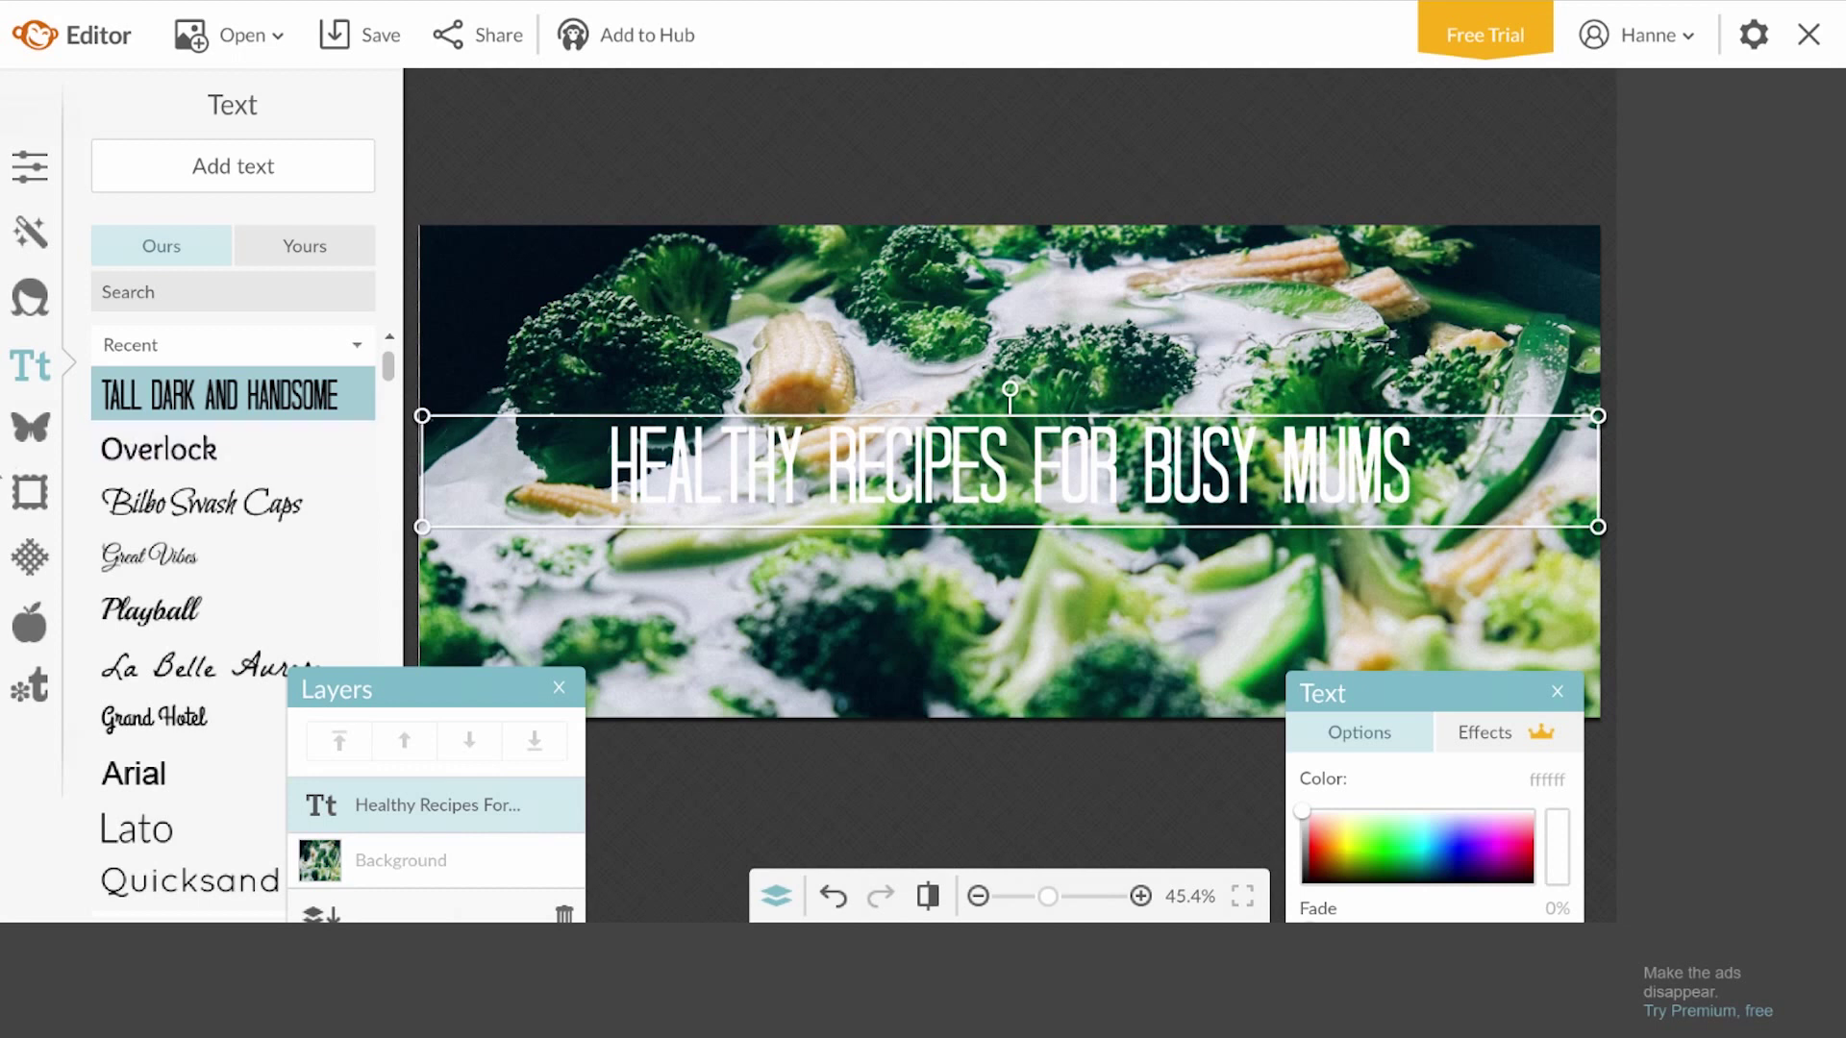
Add a black geometric rectangle overlay stretched past every edge of the photo.
left_click(30, 426)
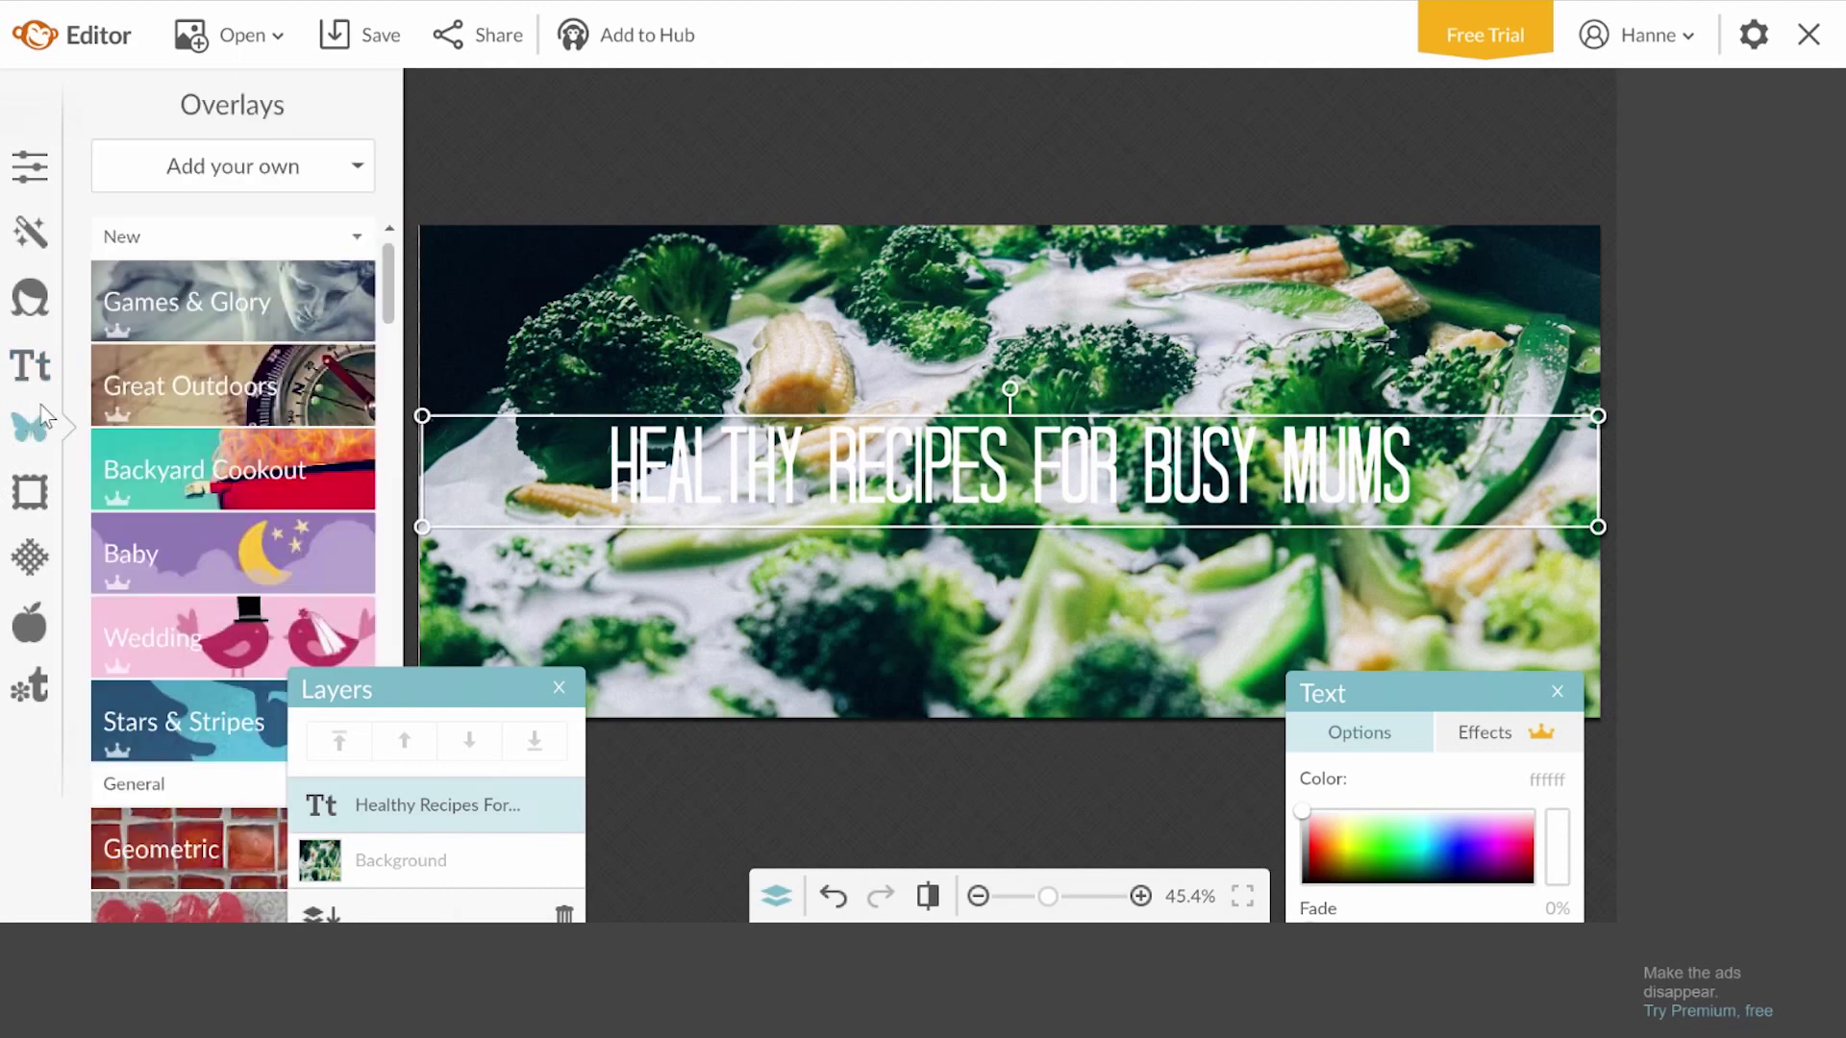
scroll(235, 416, "down", 3)
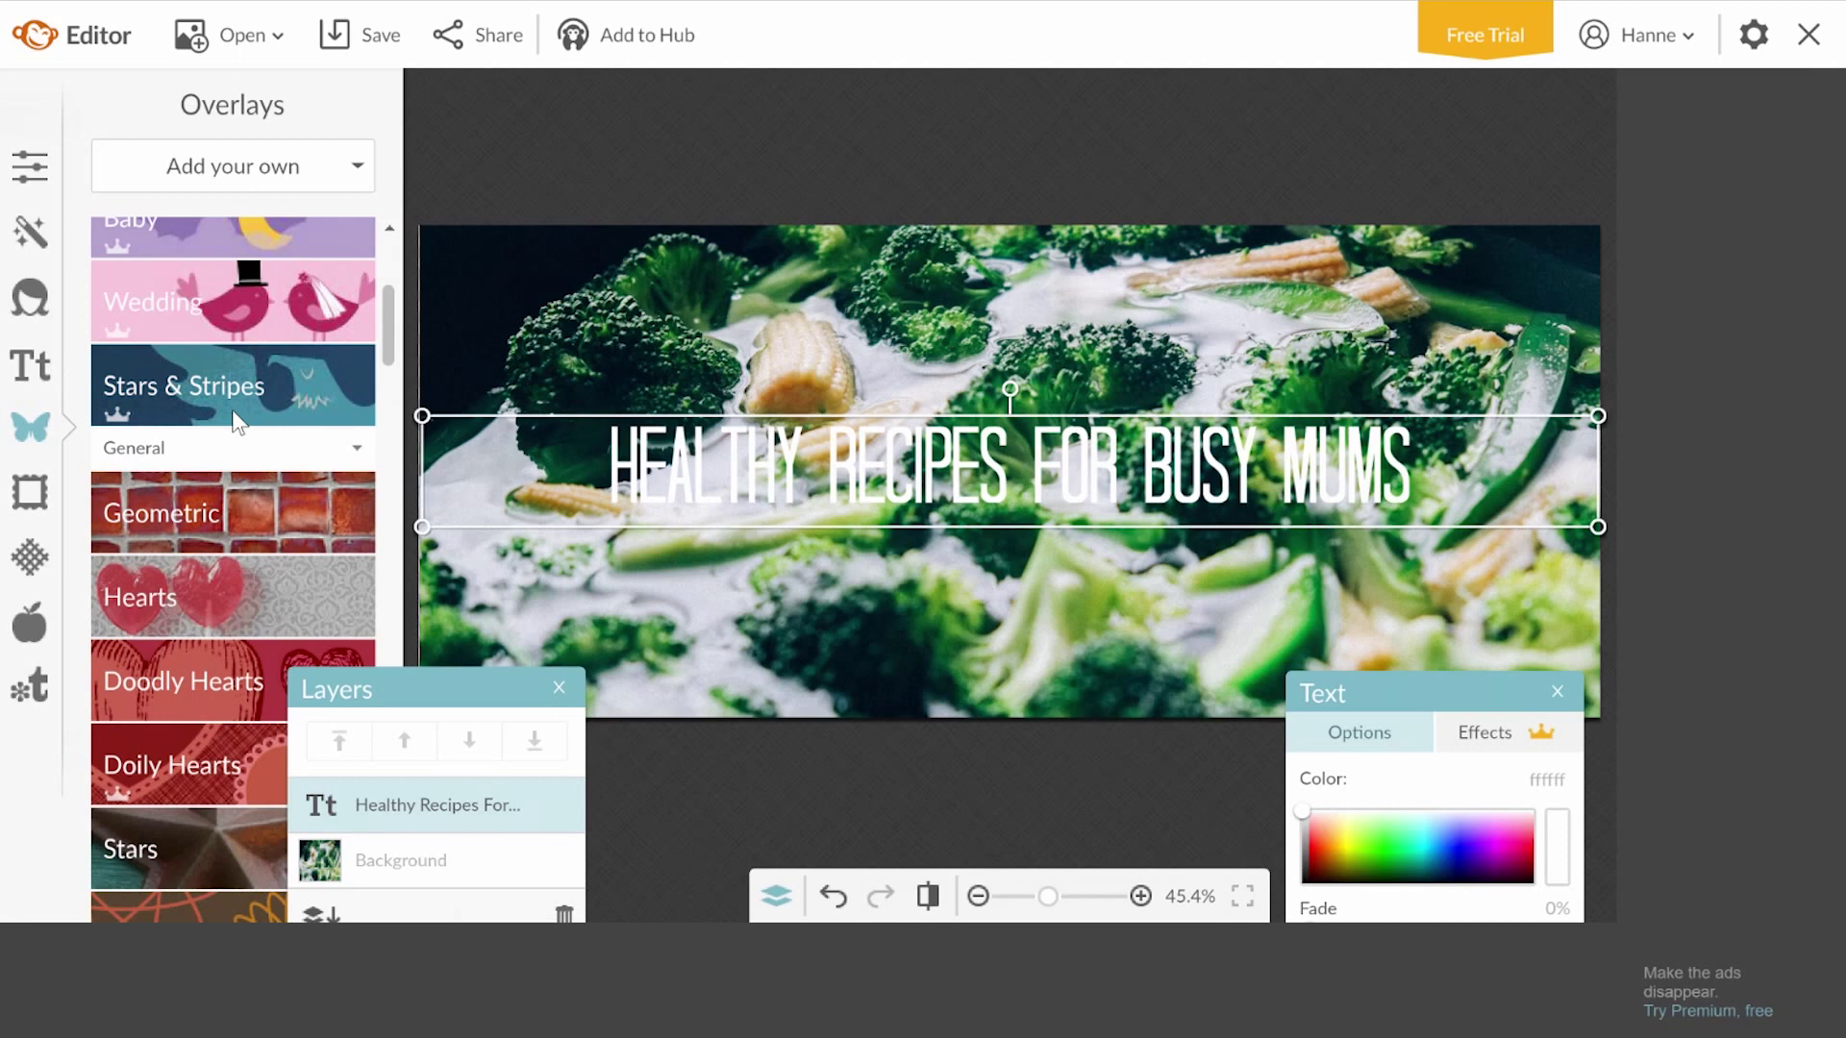
left_click(262, 506)
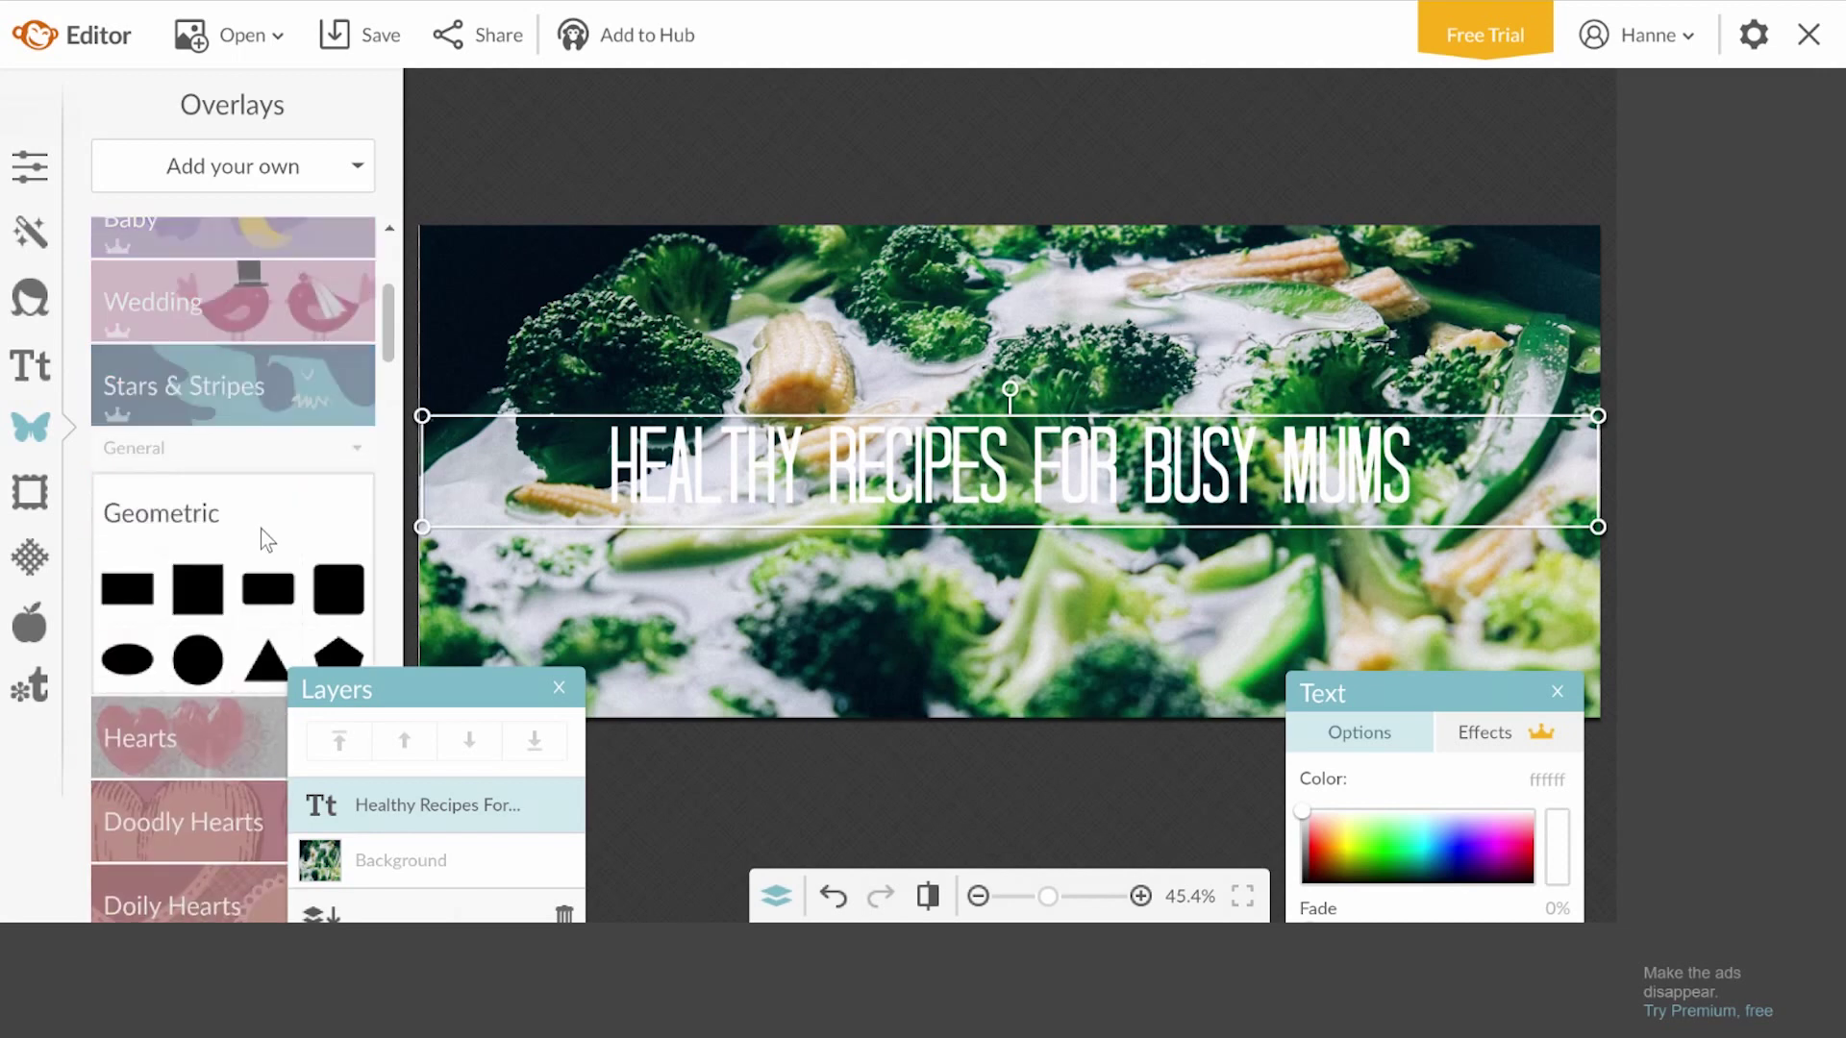
left_click(137, 590)
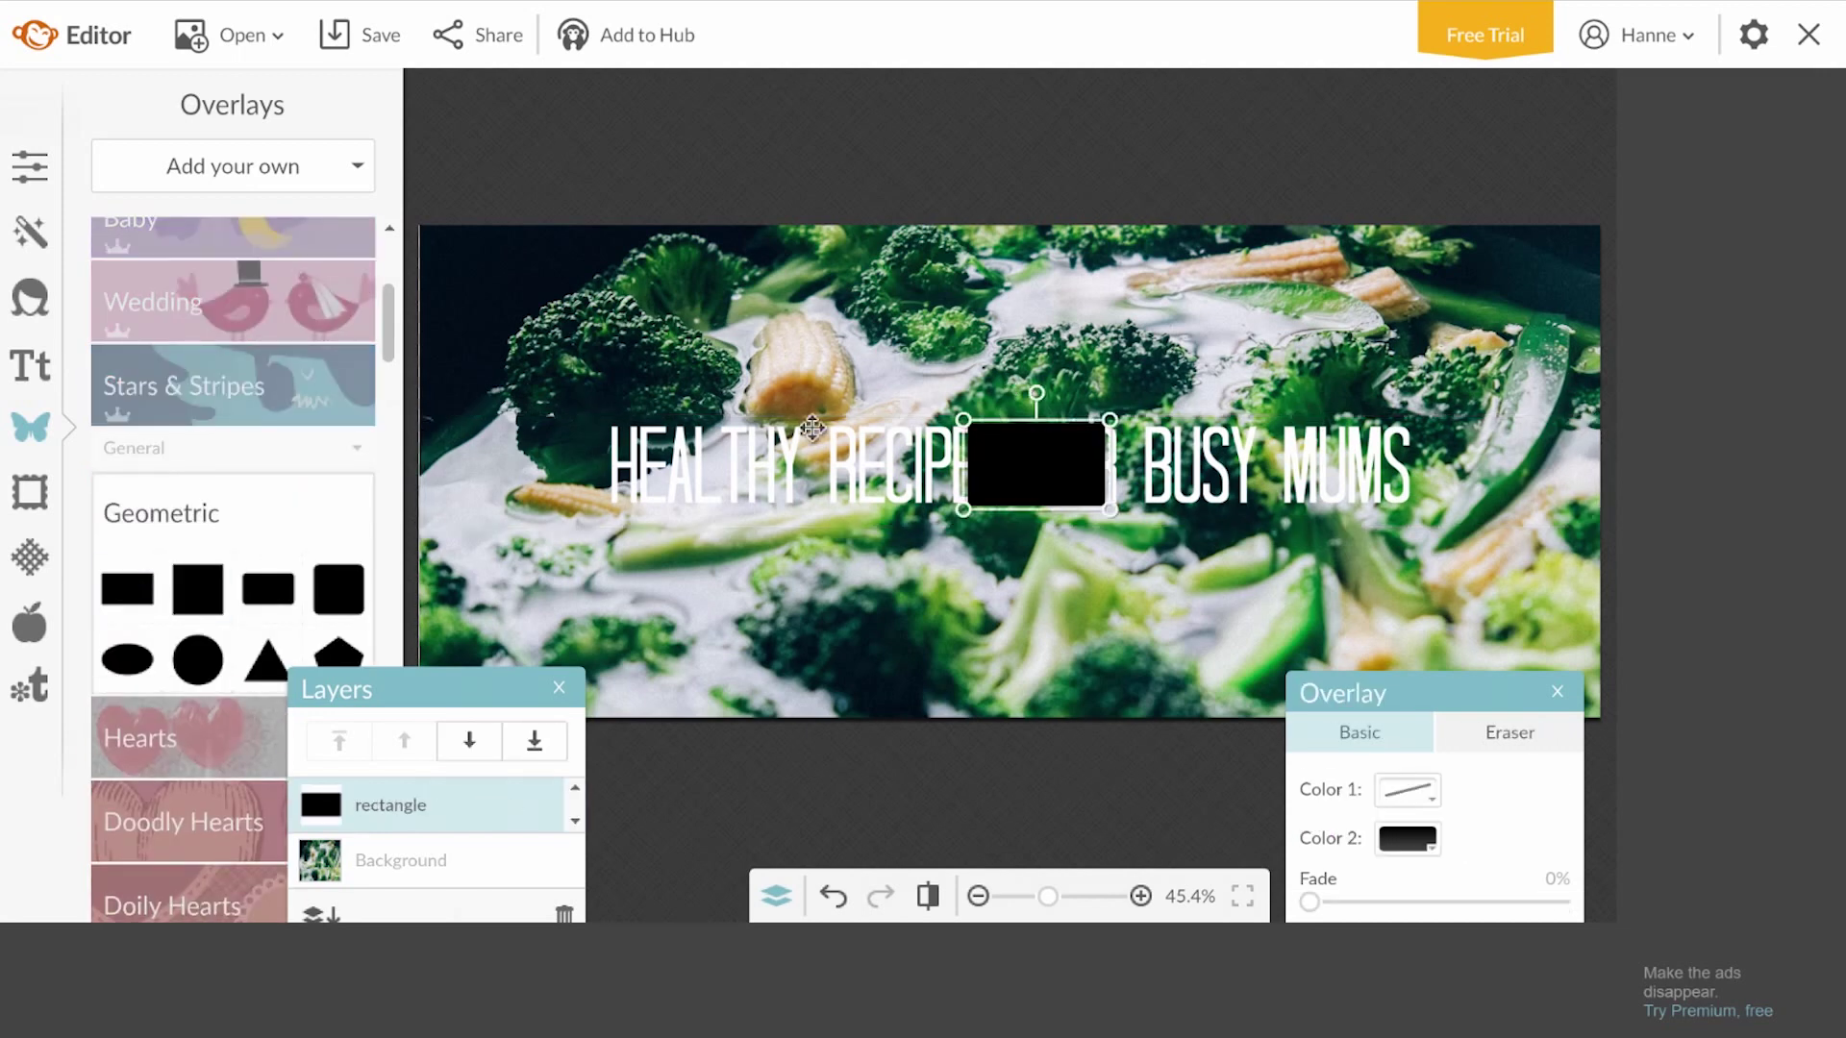
left_click_drag(1008, 465, 455, 256)
left_click_drag(553, 306, 1657, 743)
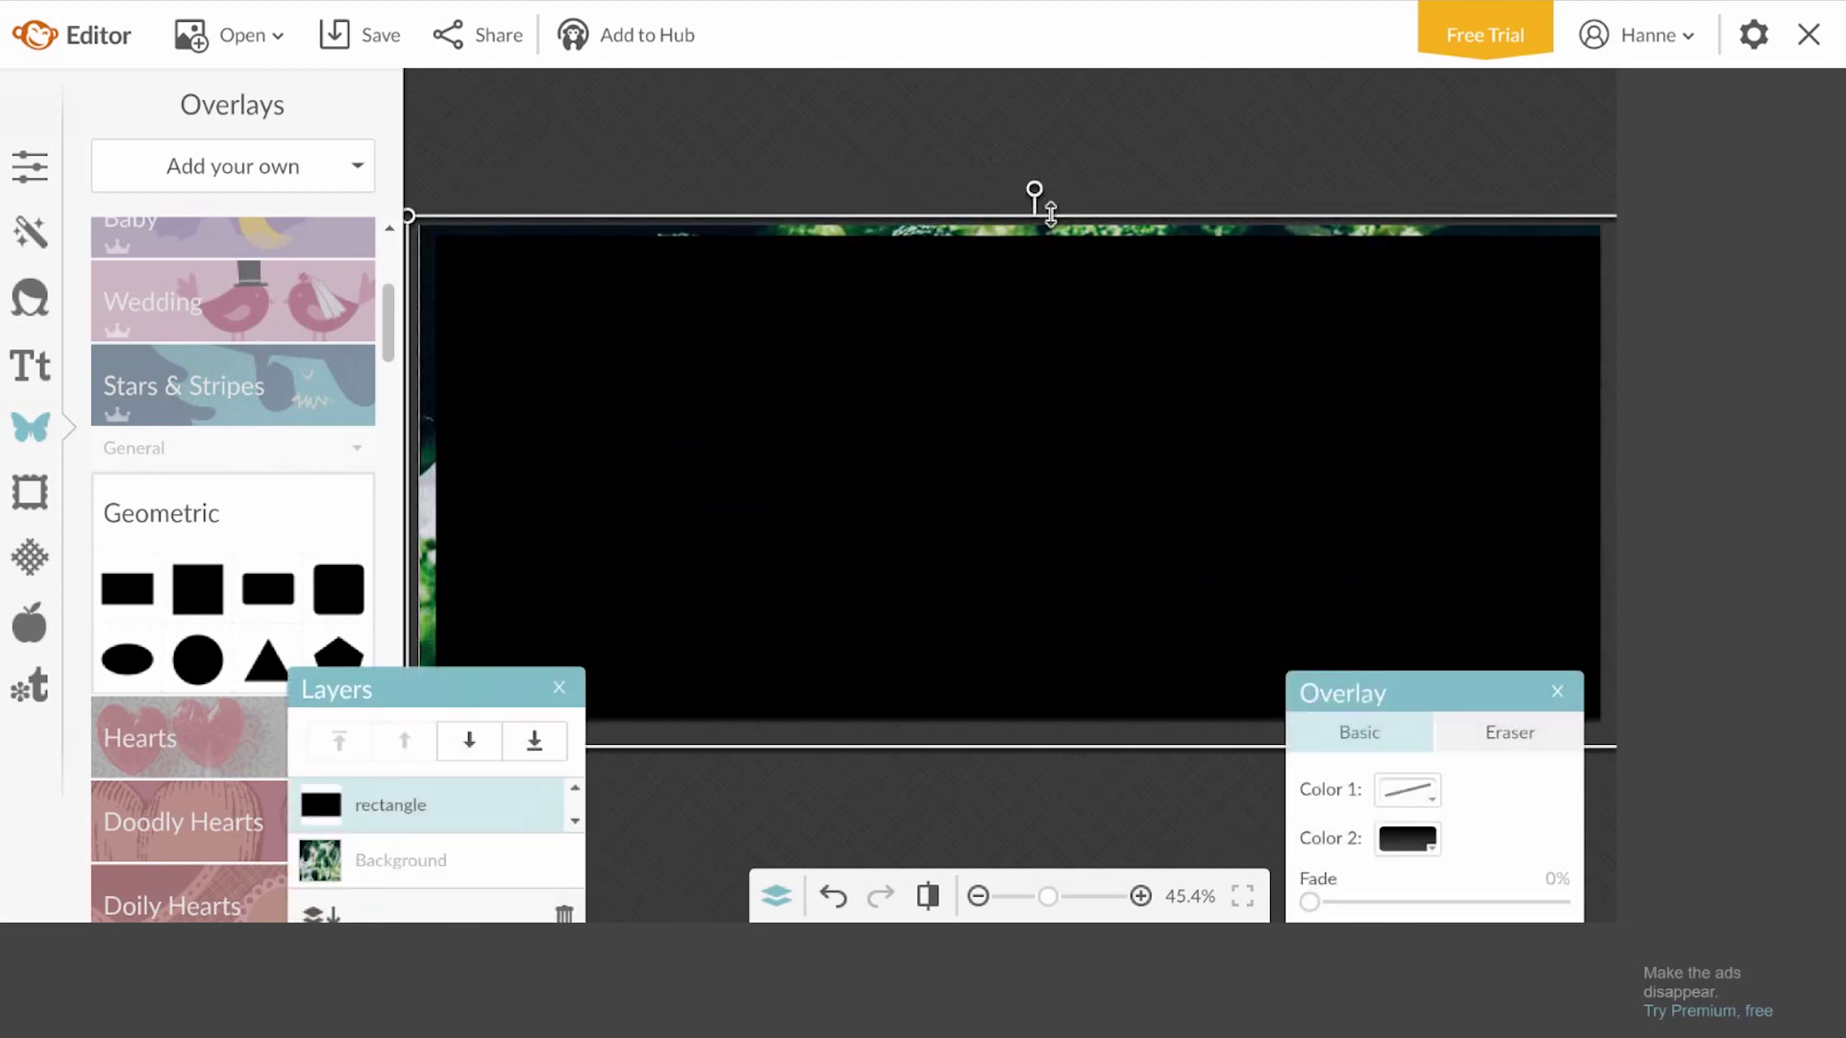
left_click_drag(1050, 214, 1048, 165)
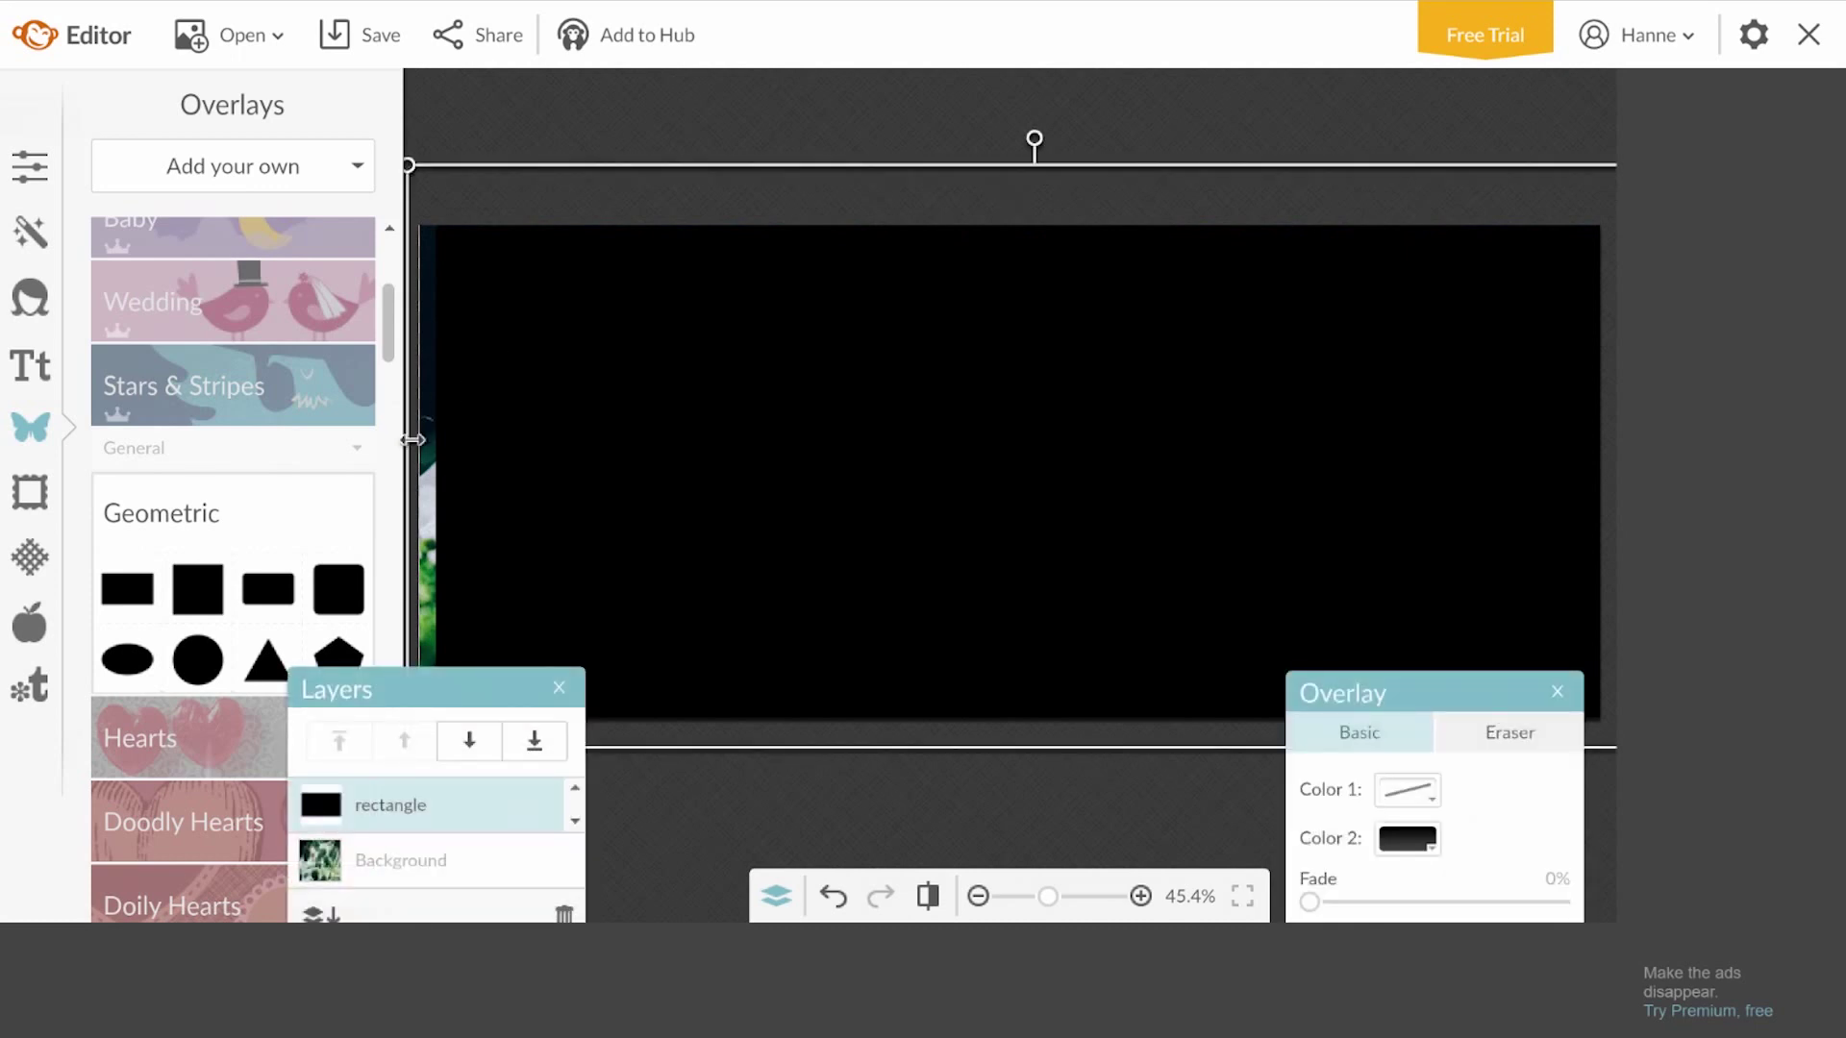
left_click_drag(411, 439, 342, 436)
Move the title layer above the black rectangle in the layer list.
left_click_drag(481, 679, 626, 425)
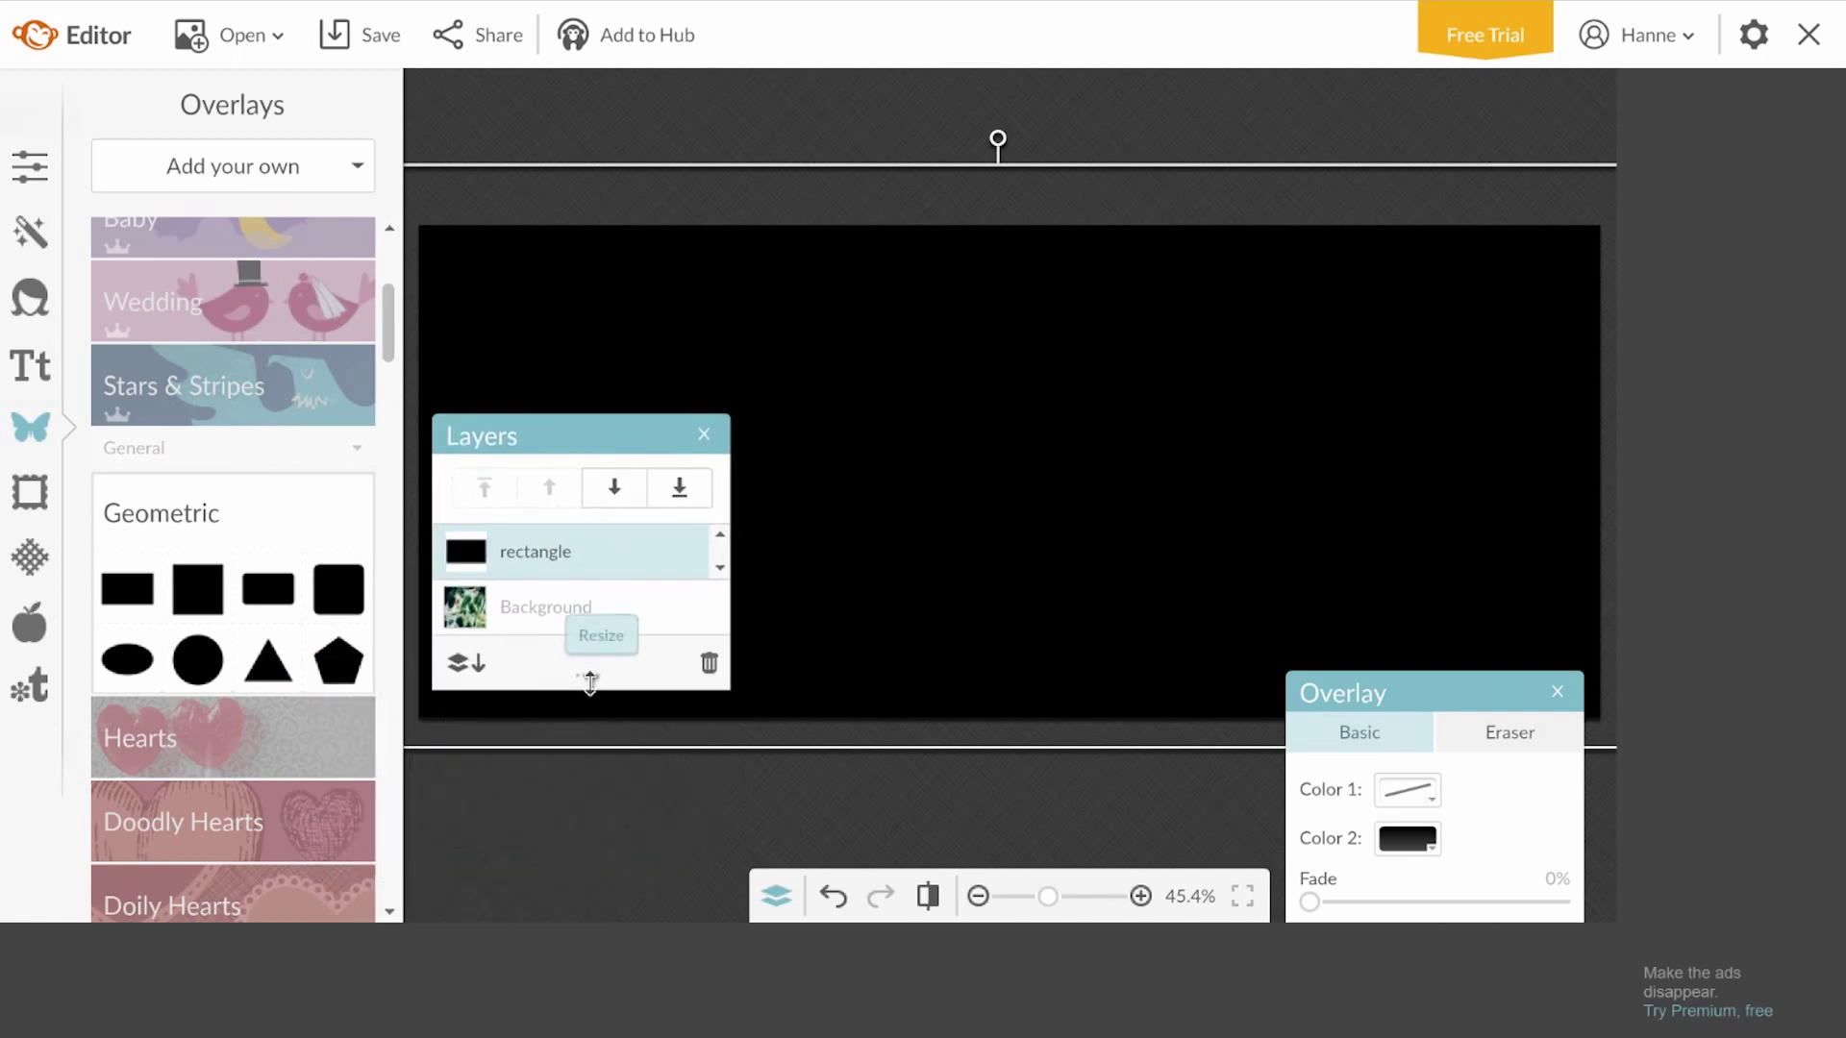
left_click(719, 569)
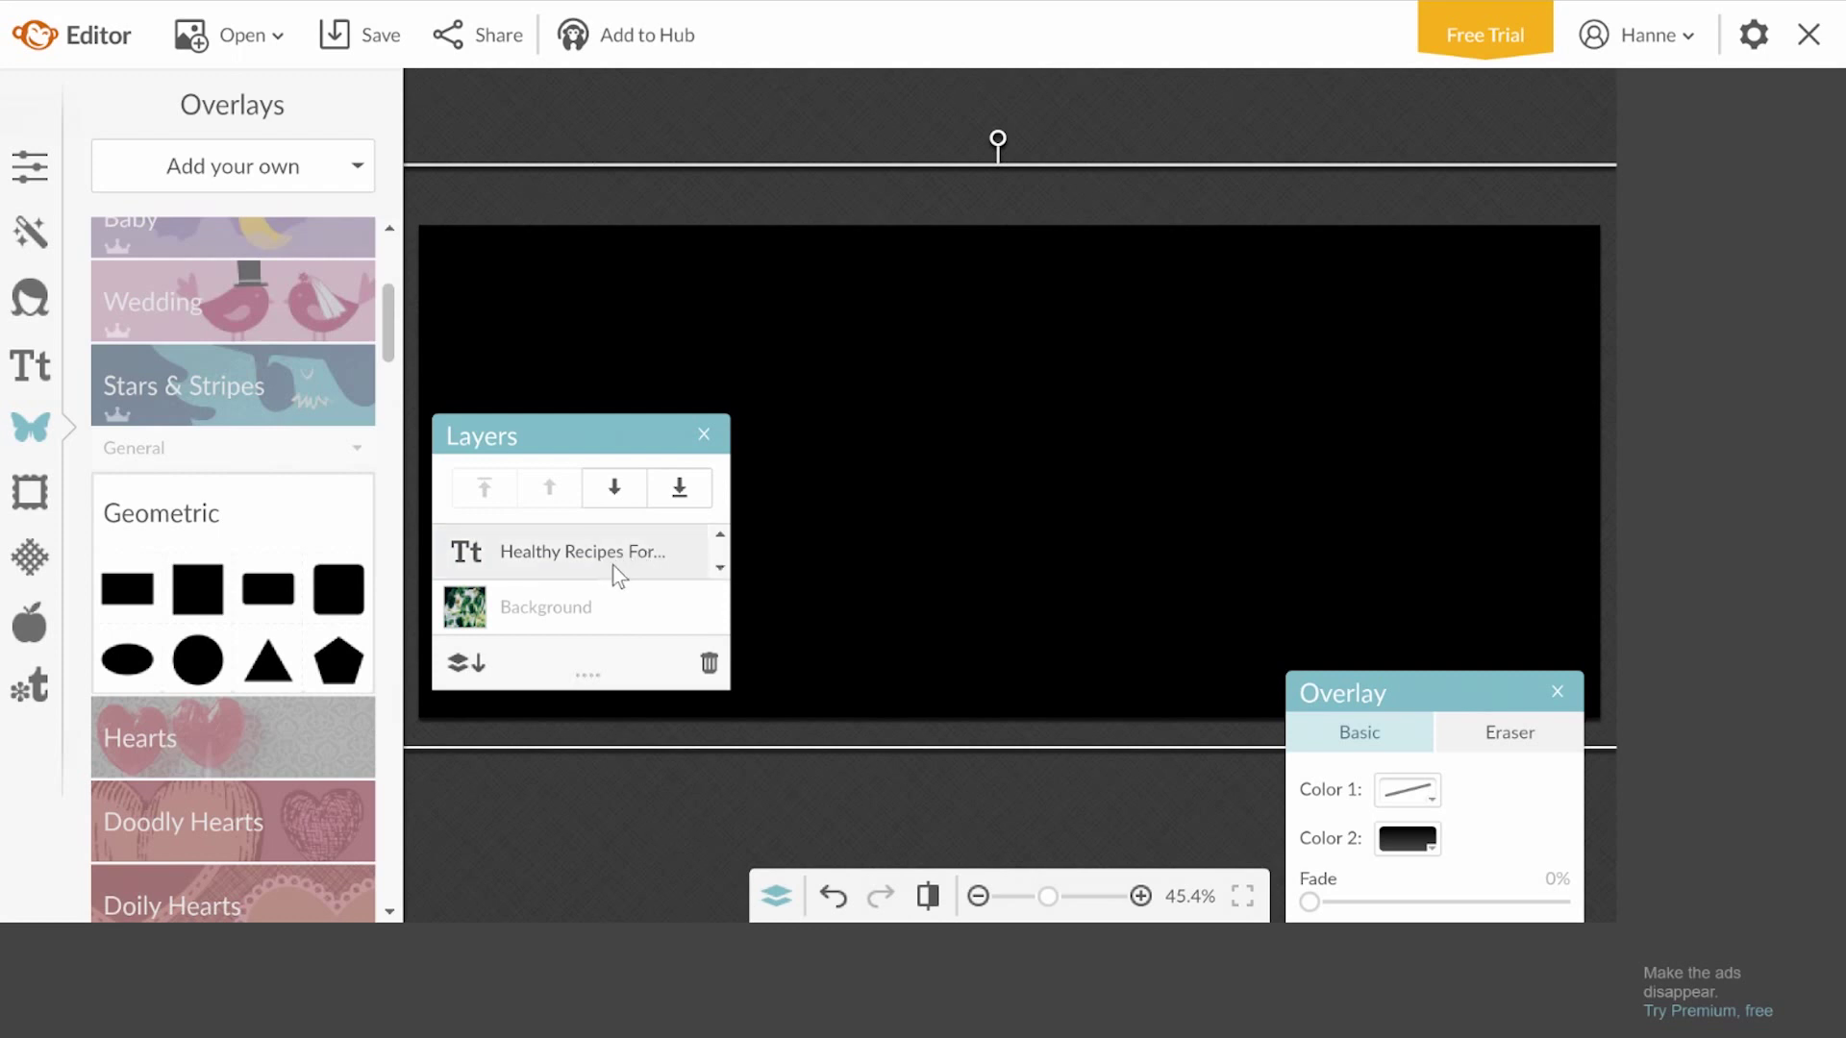
mouse_move(605, 572)
left_mouse_down()
mouse_move(609, 519)
mouse_move(610, 536)
left_mouse_up()
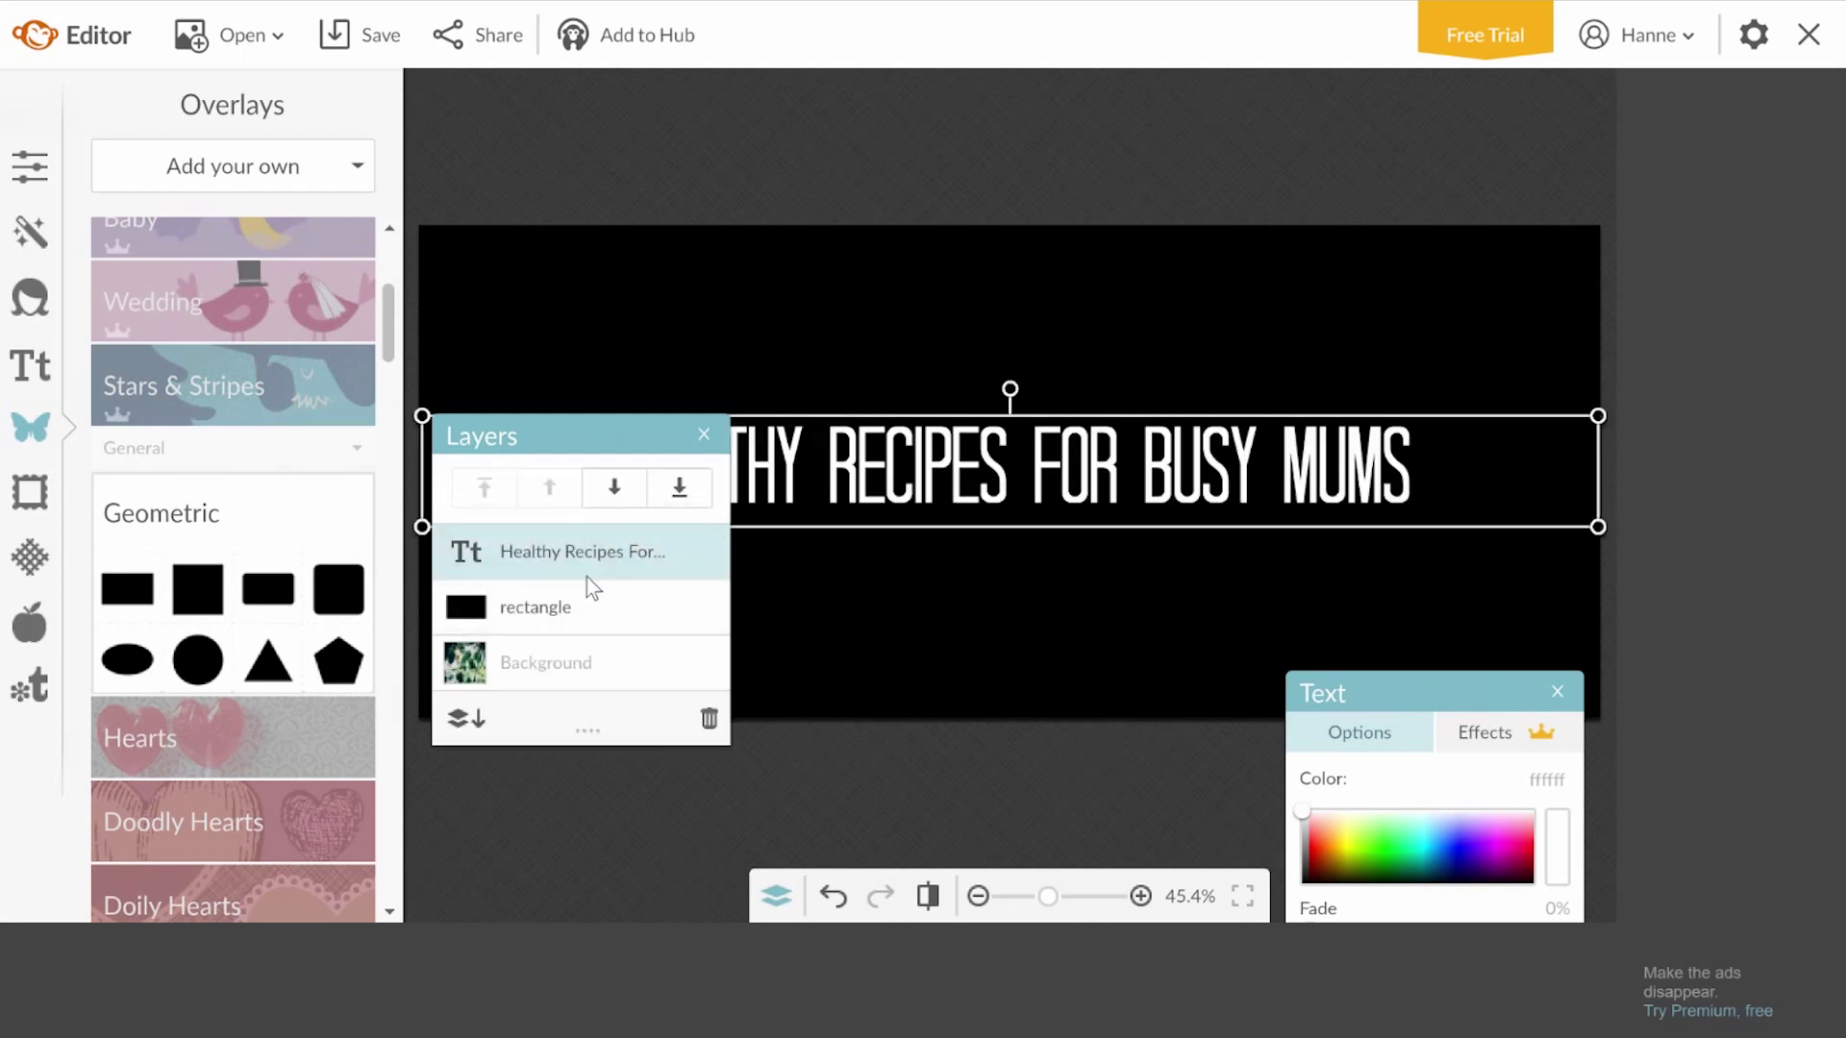
Set the black rectangle overlay's Fade to 30% so the broccoli shows through.
left_click_drag(567, 444, 558, 713)
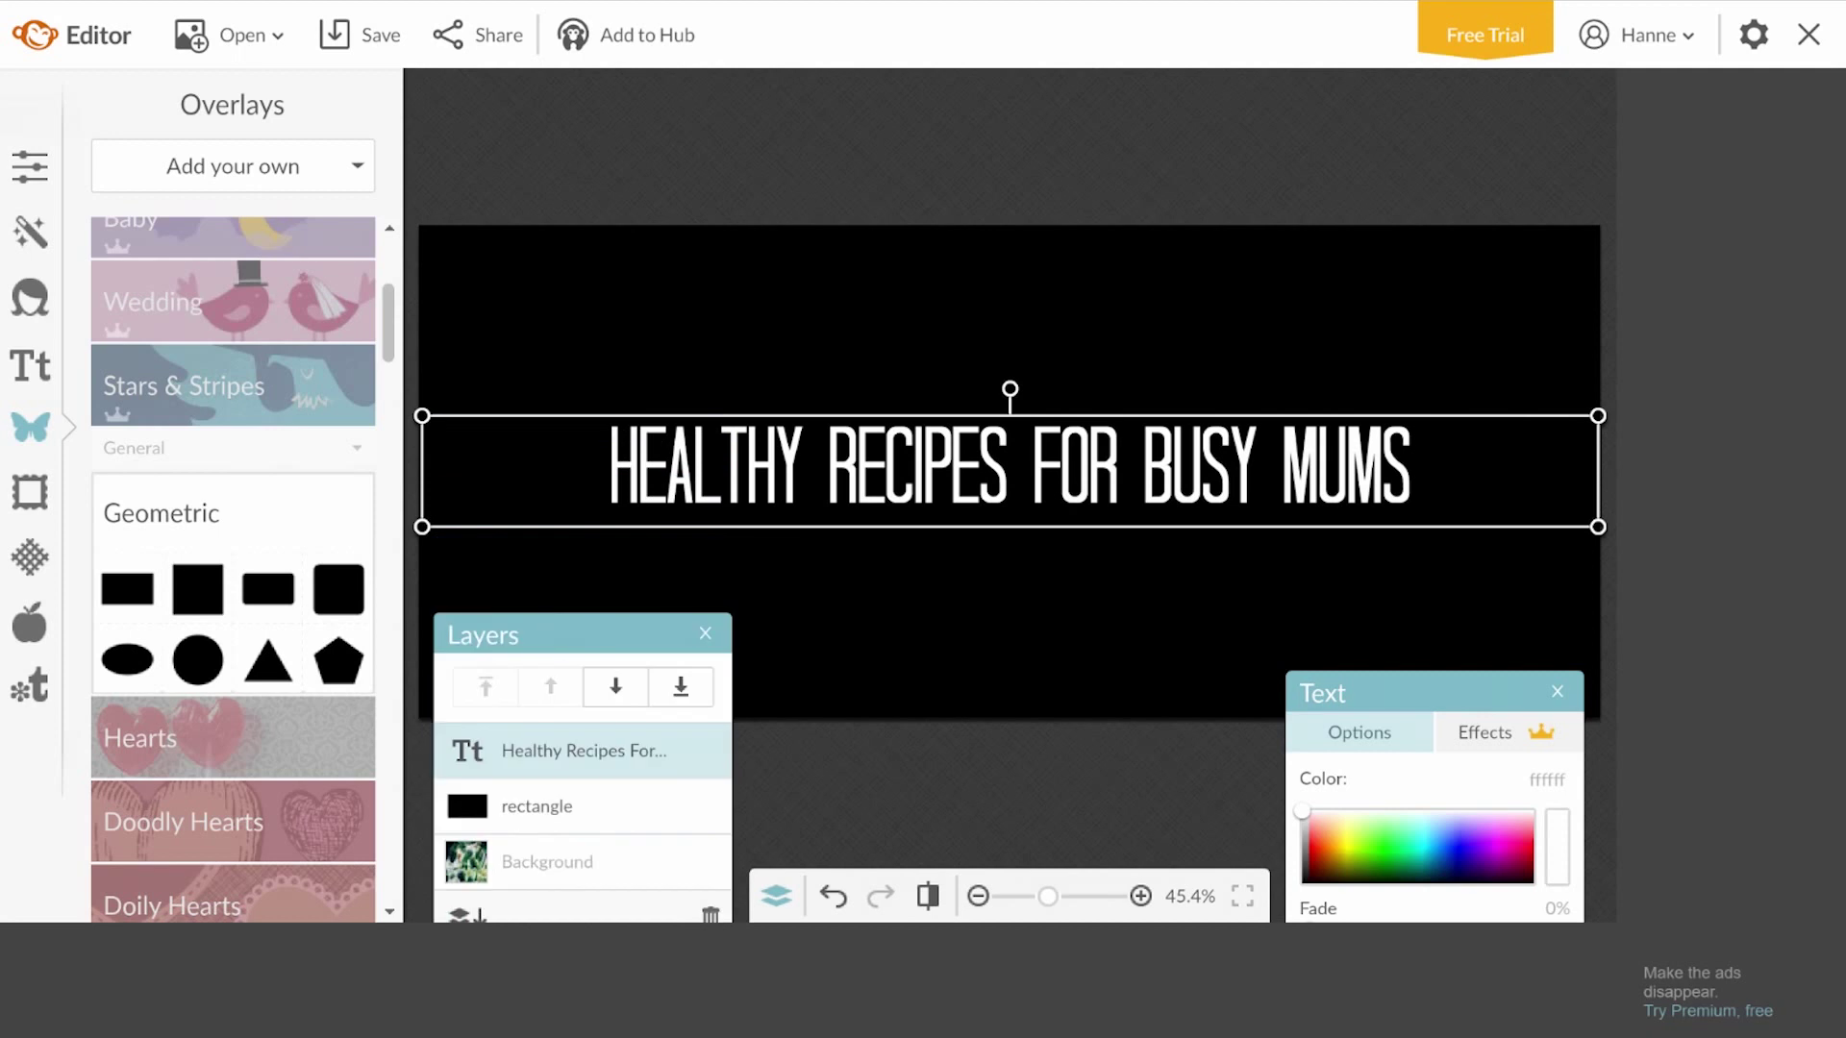
left_click_drag(559, 635, 550, 348)
left_click(567, 524)
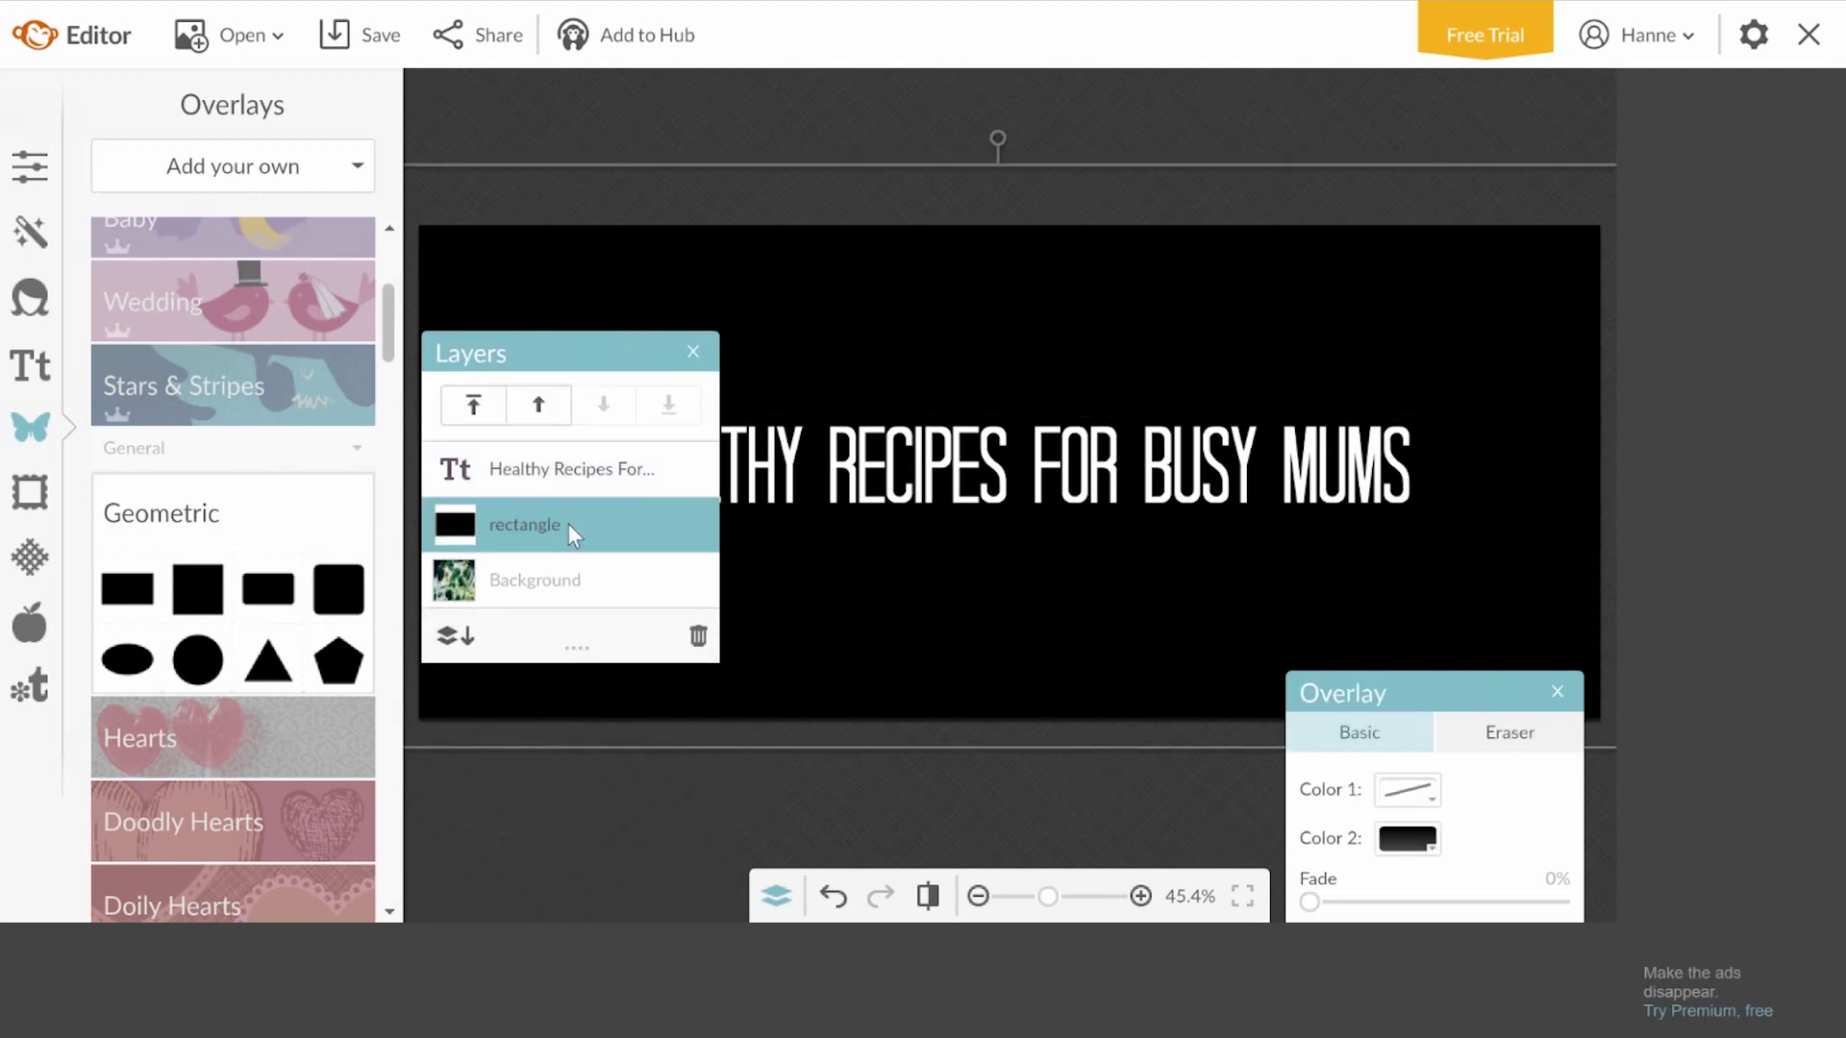
left_click_drag(1457, 692, 1458, 426)
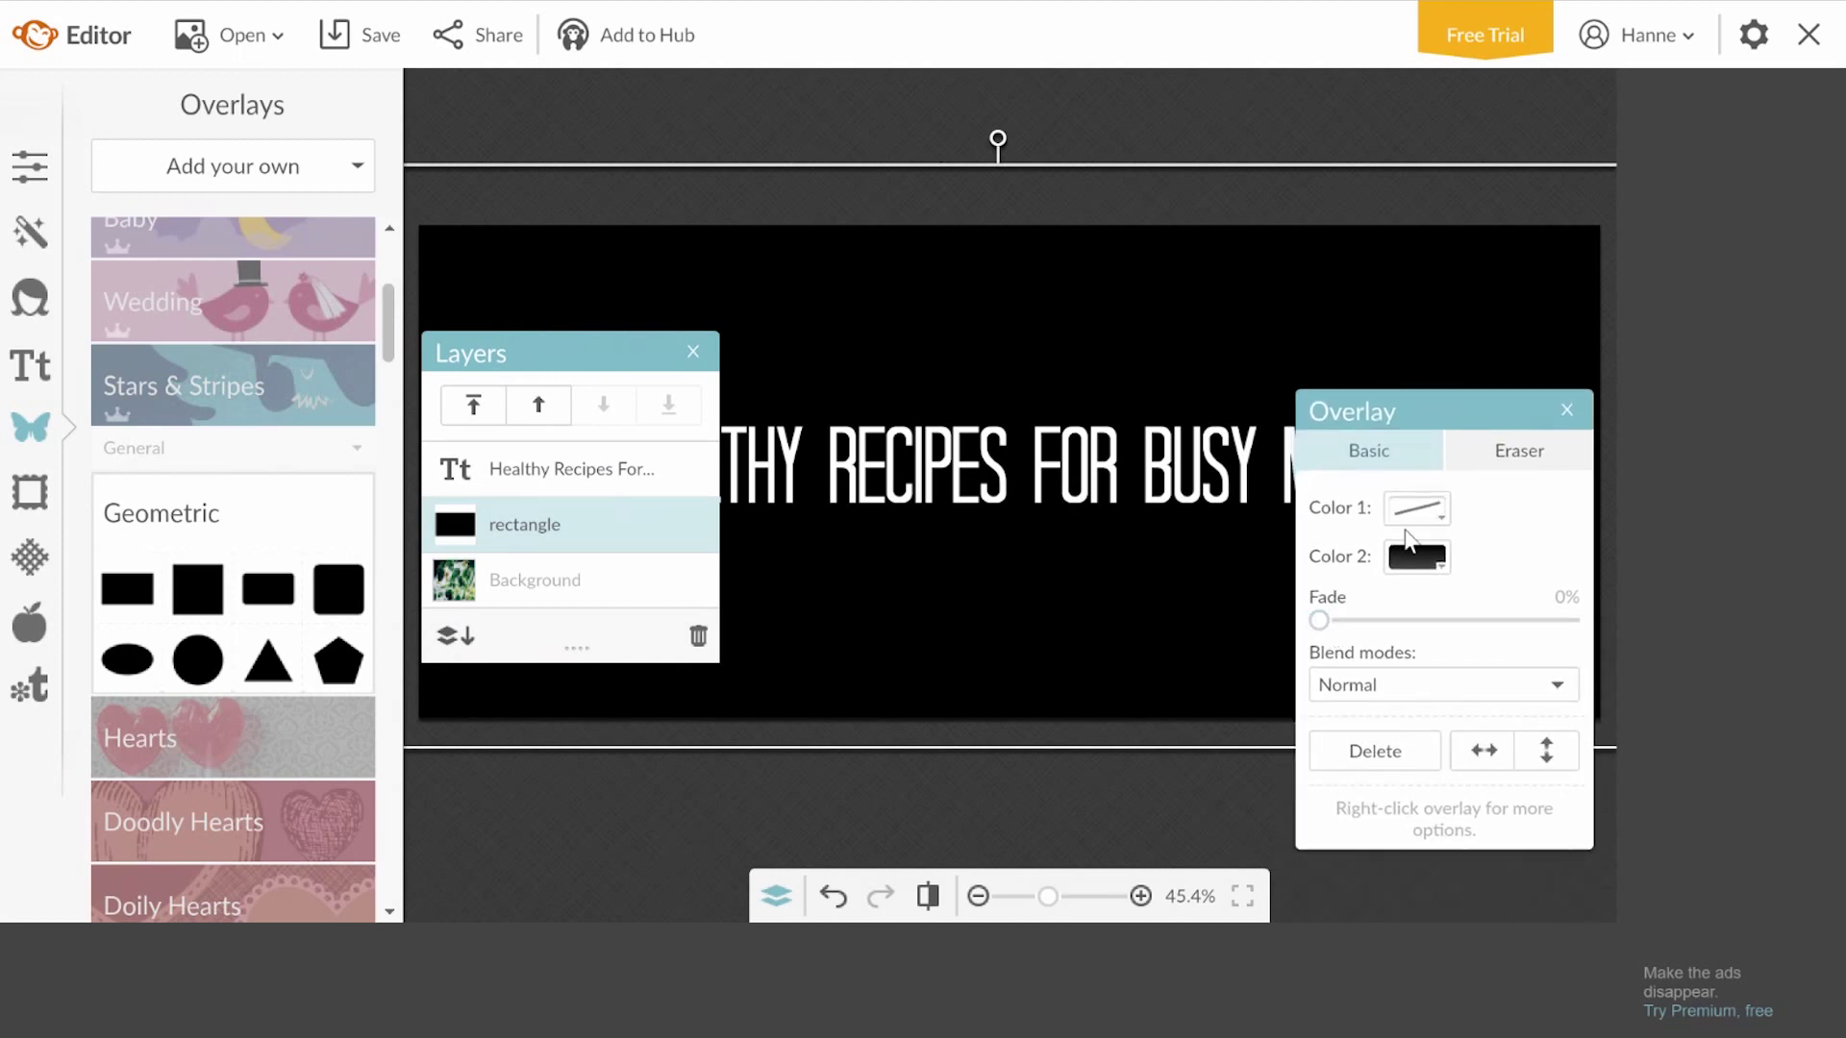
left_click_drag(1319, 620, 1398, 619)
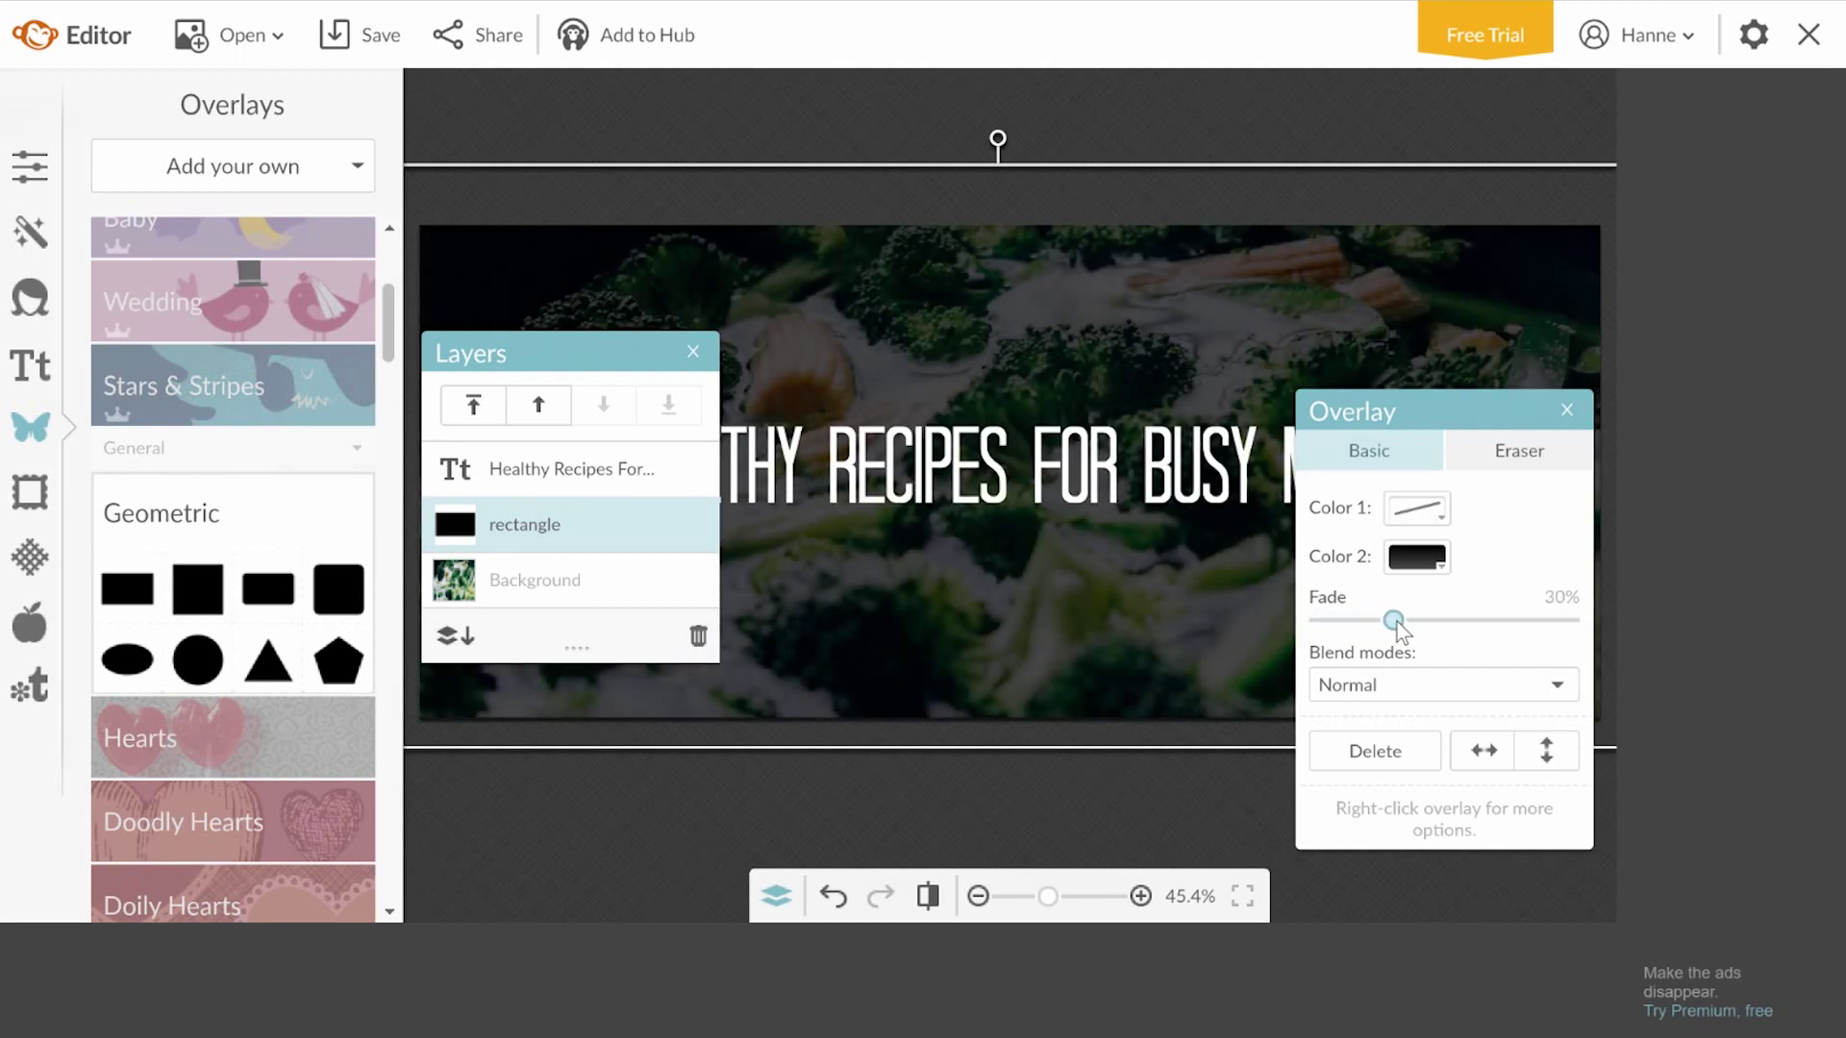
left_click_drag(1416, 421, 1420, 679)
left_click_drag(630, 361, 630, 654)
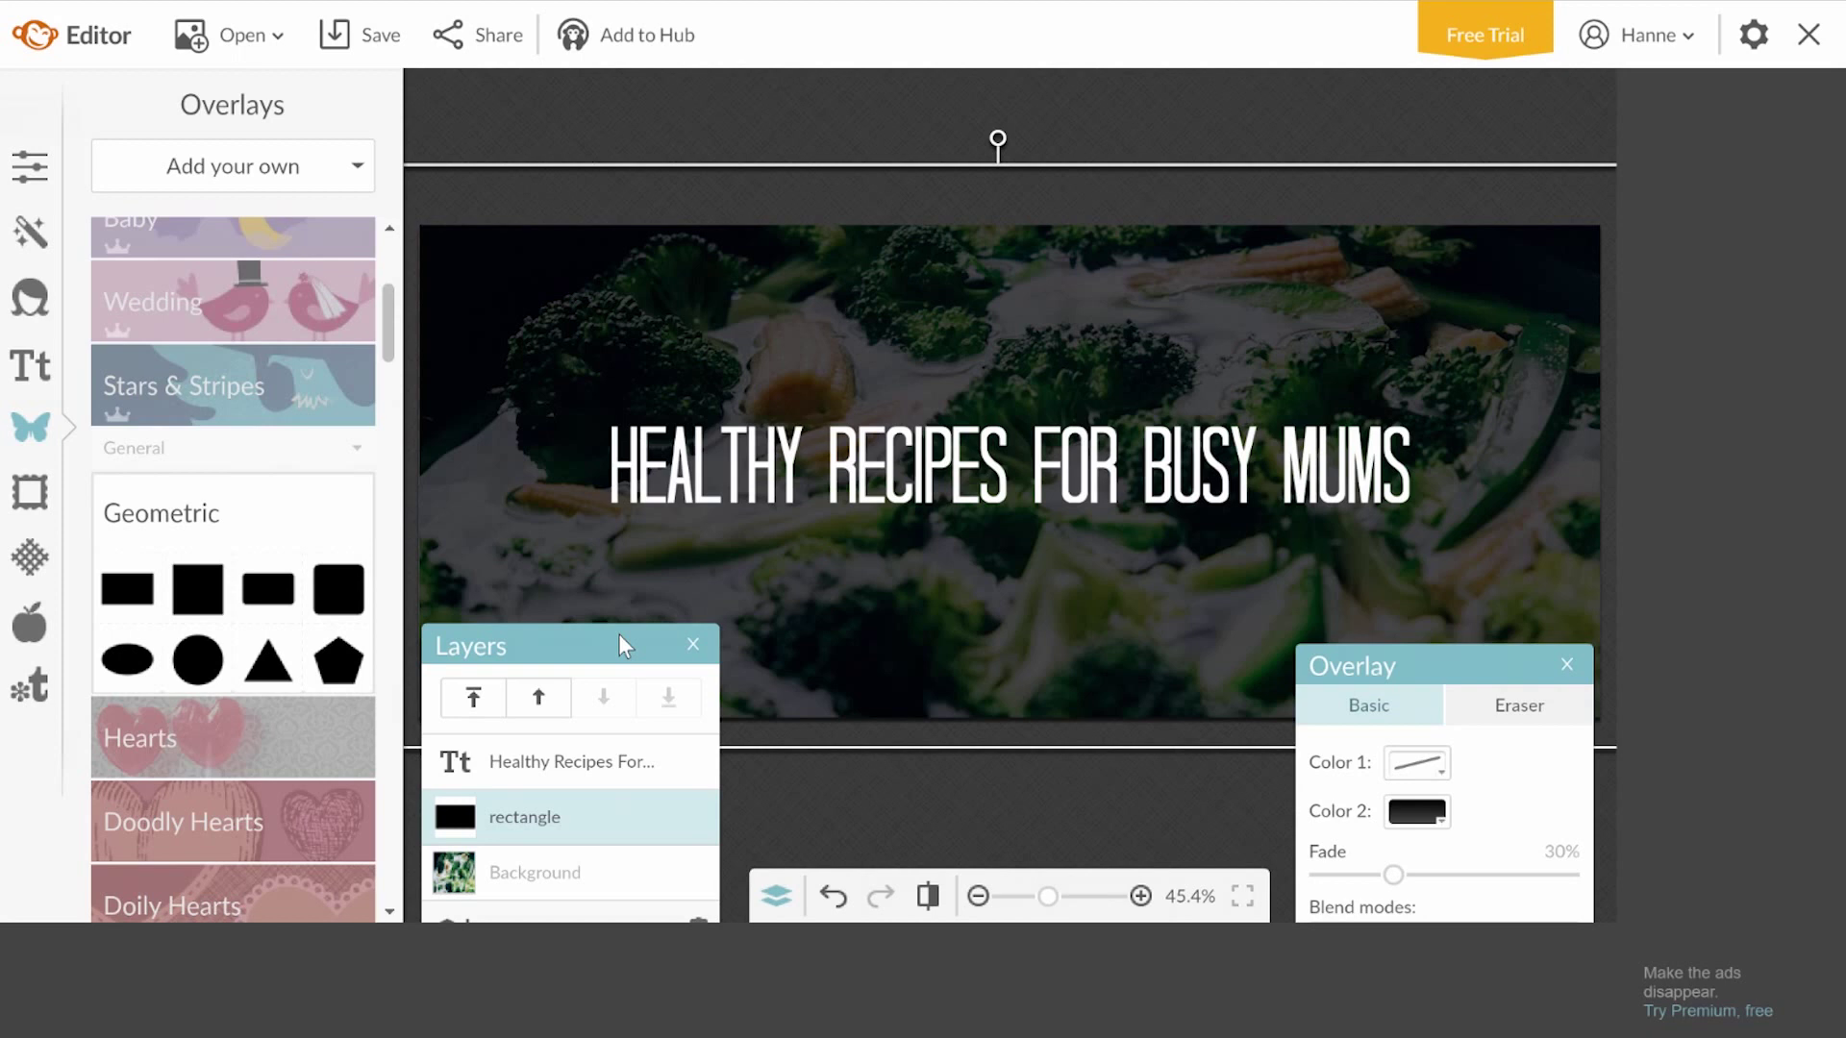
left_click_drag(619, 632, 629, 373)
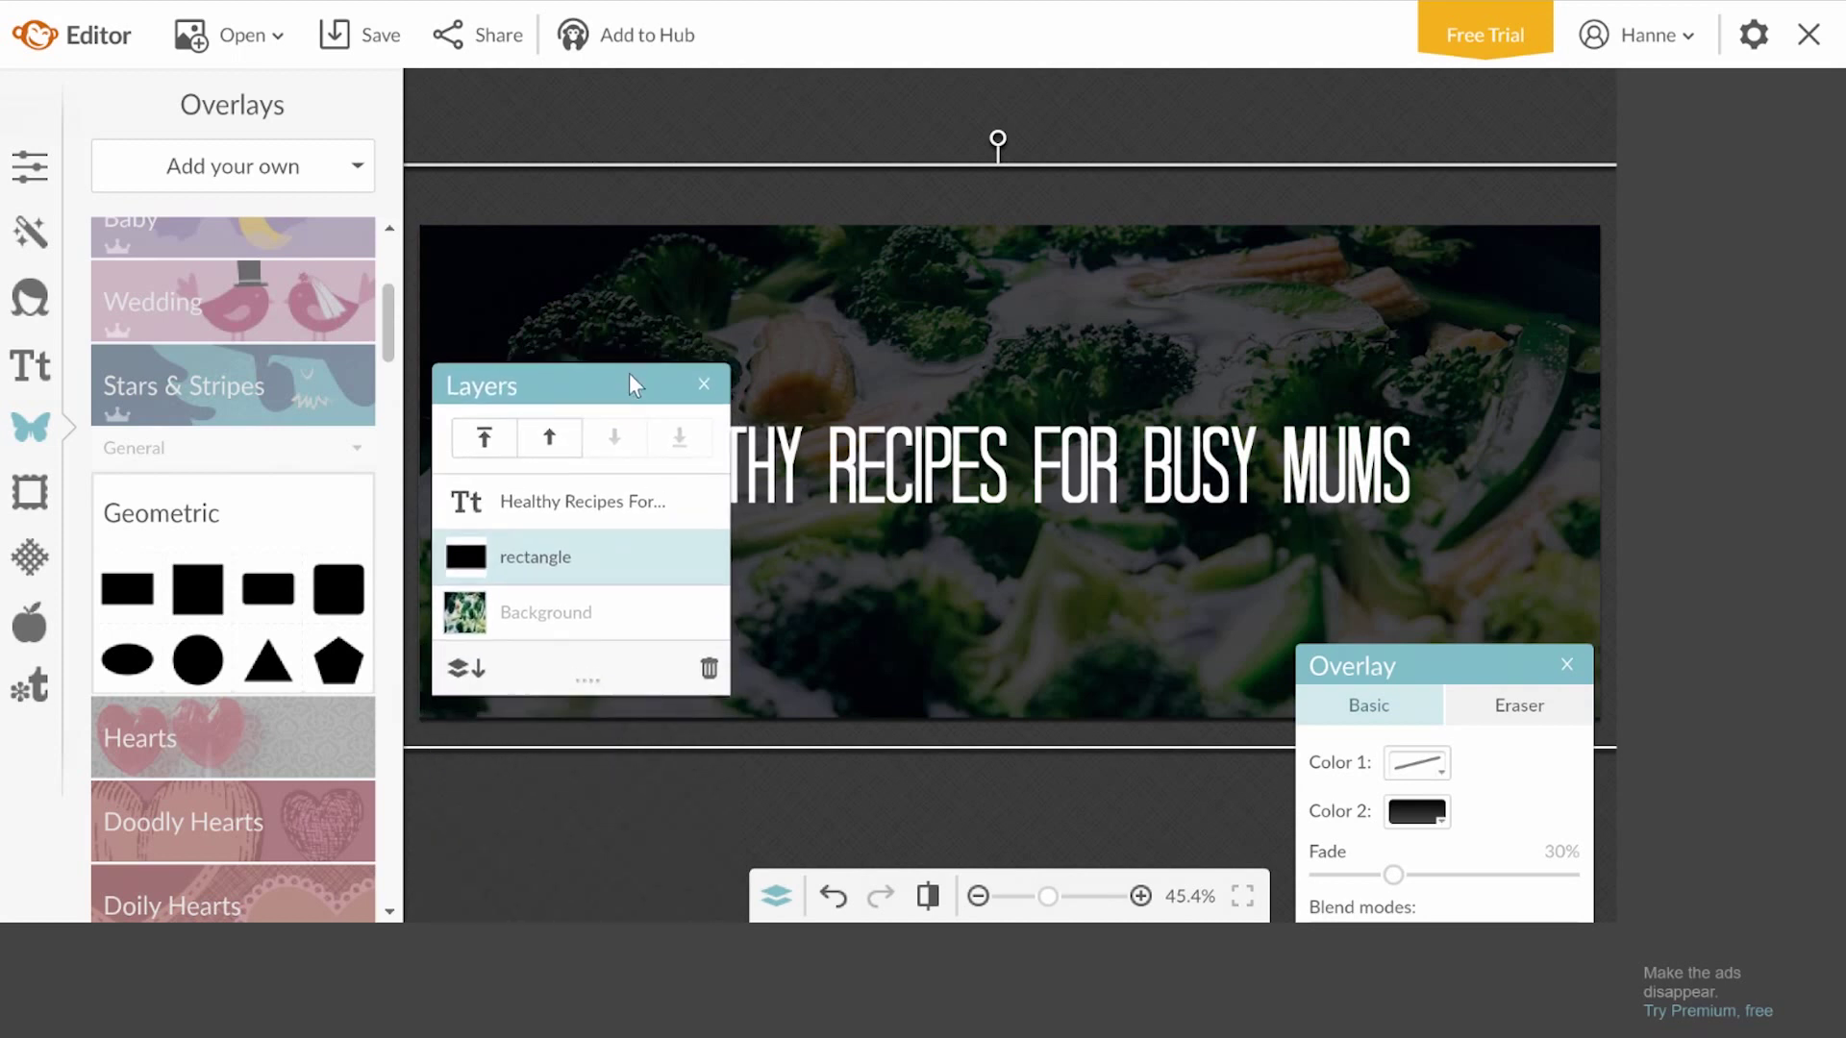
Delete the title text layer, leaving only the faded black overlay, and start saving.
left_click(677, 442)
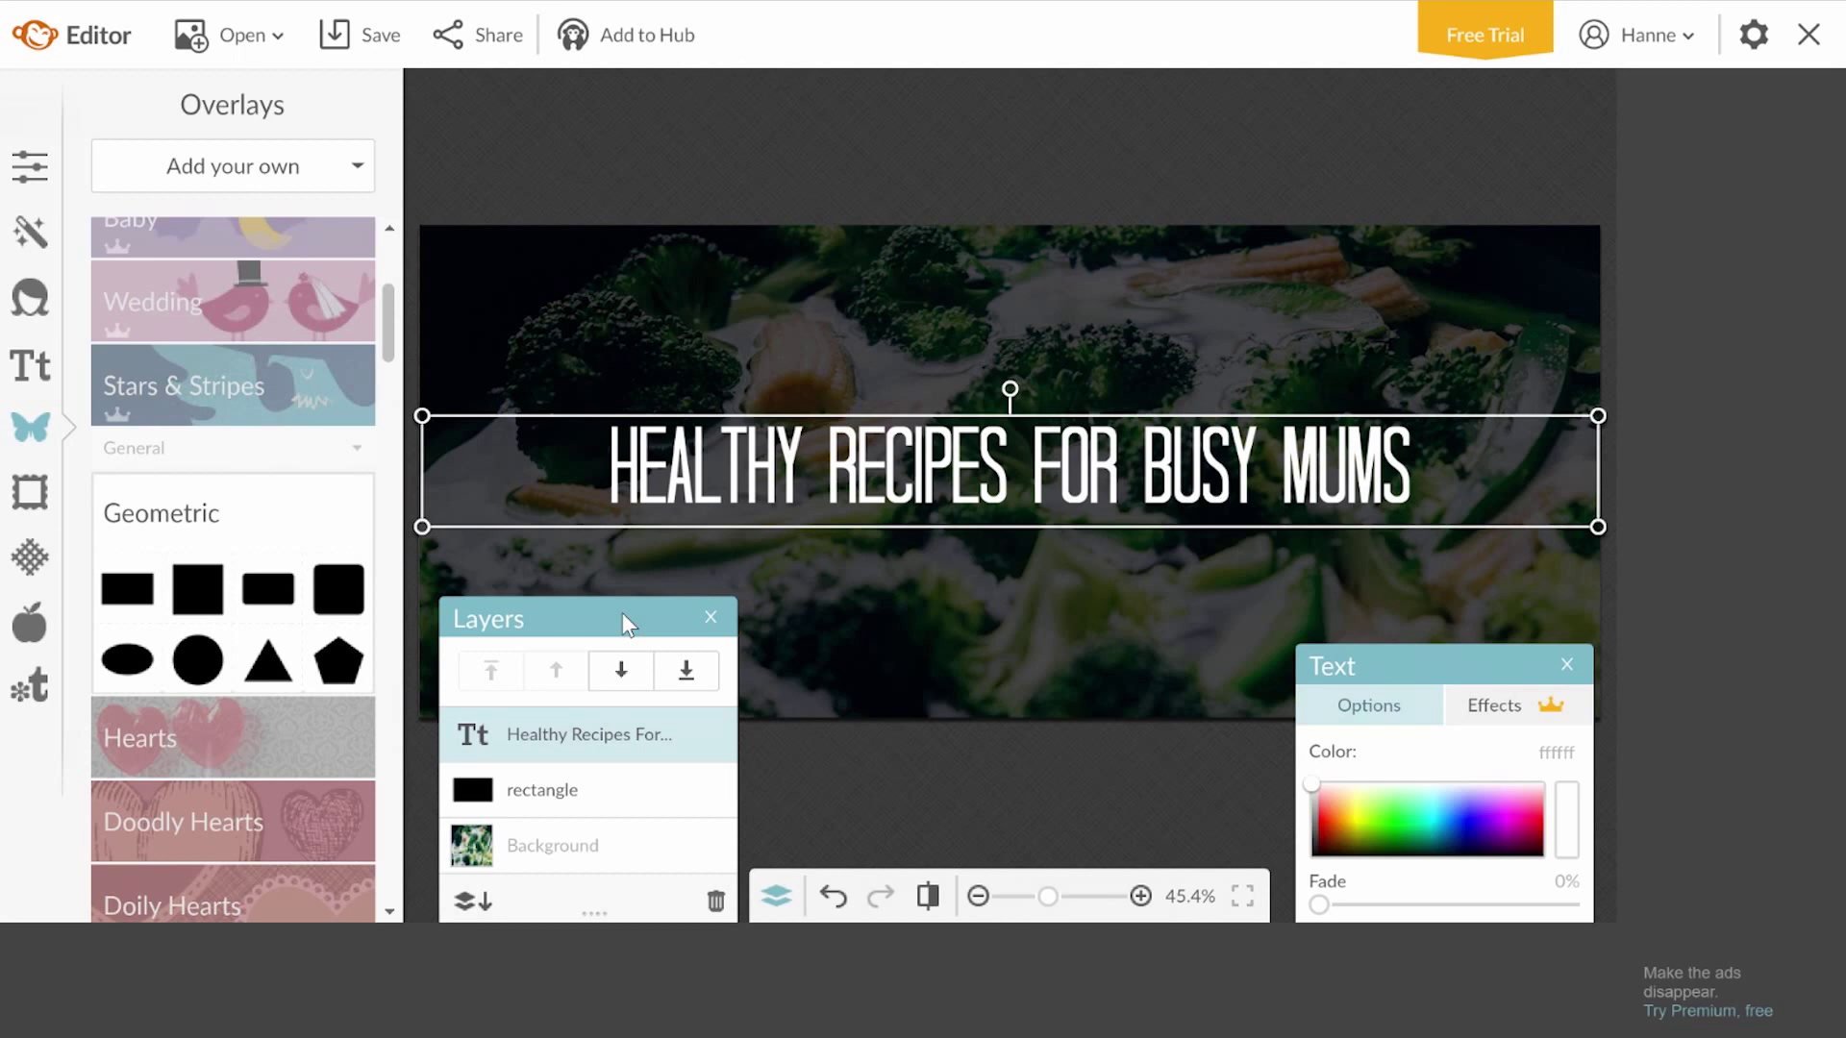
left_click_drag(624, 616, 644, 243)
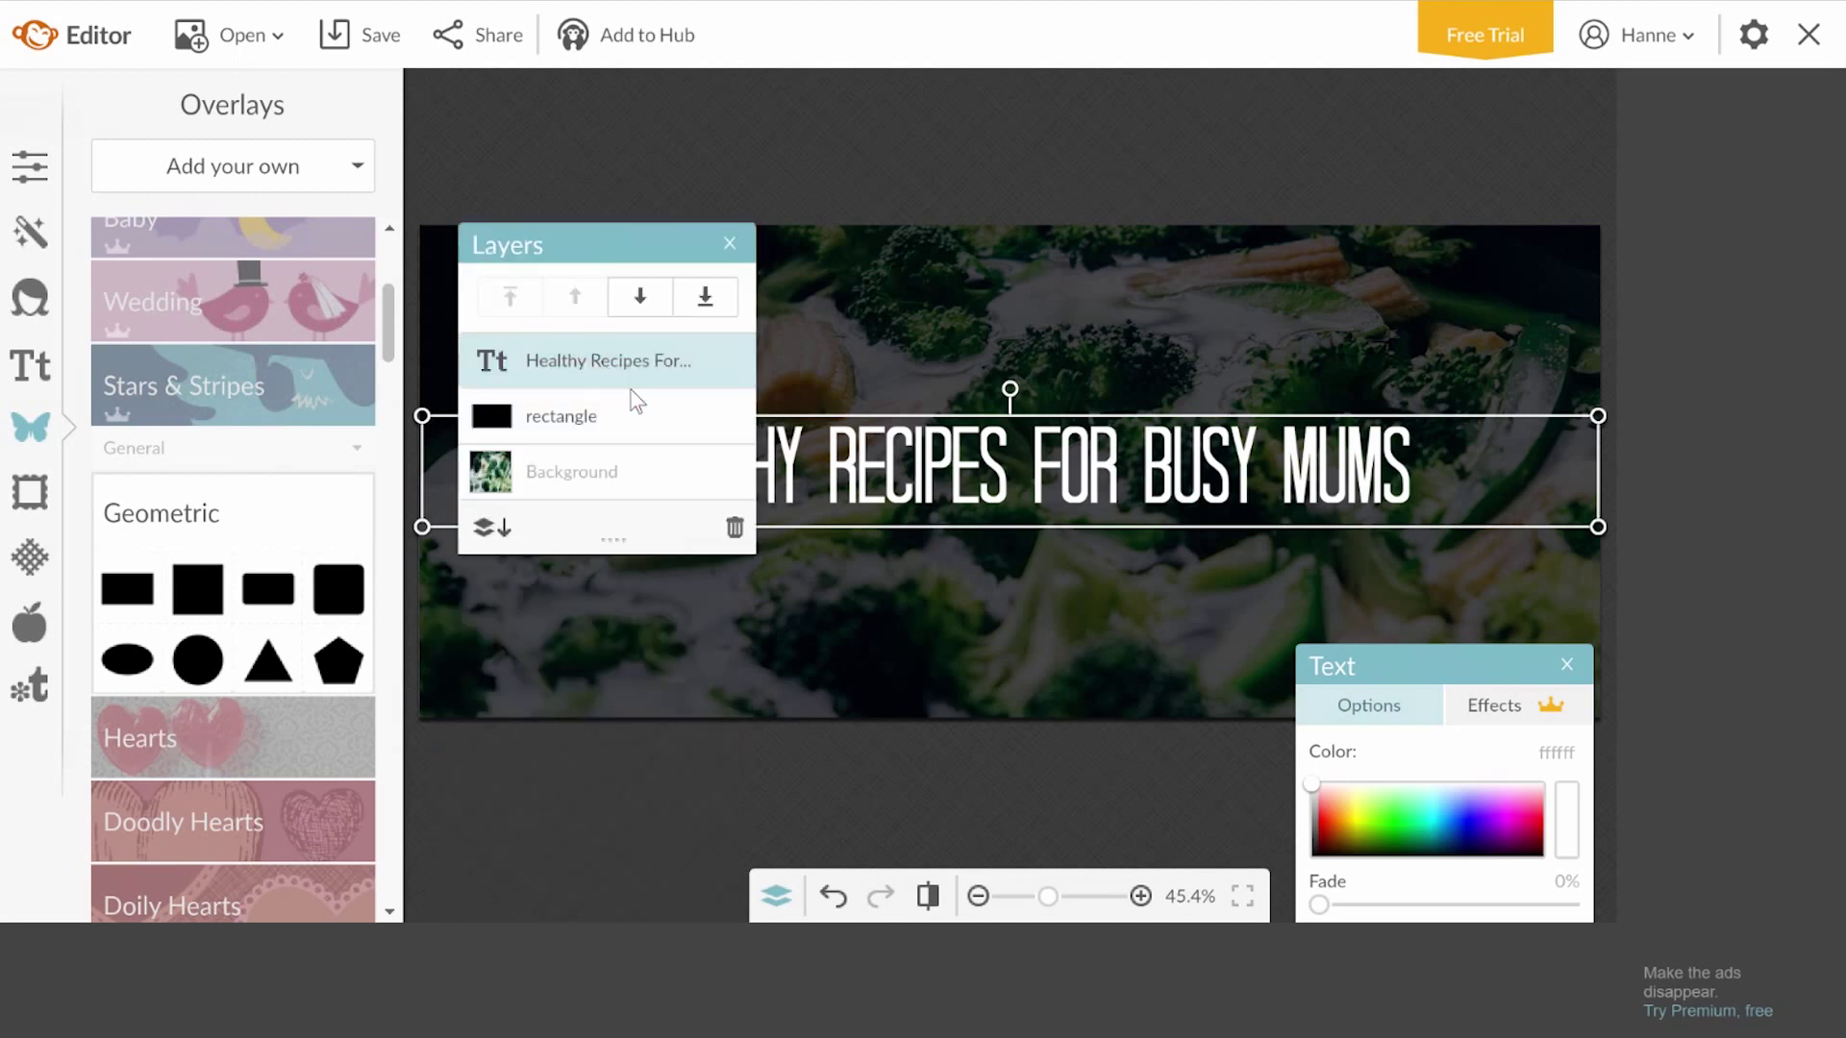
left_click(735, 527)
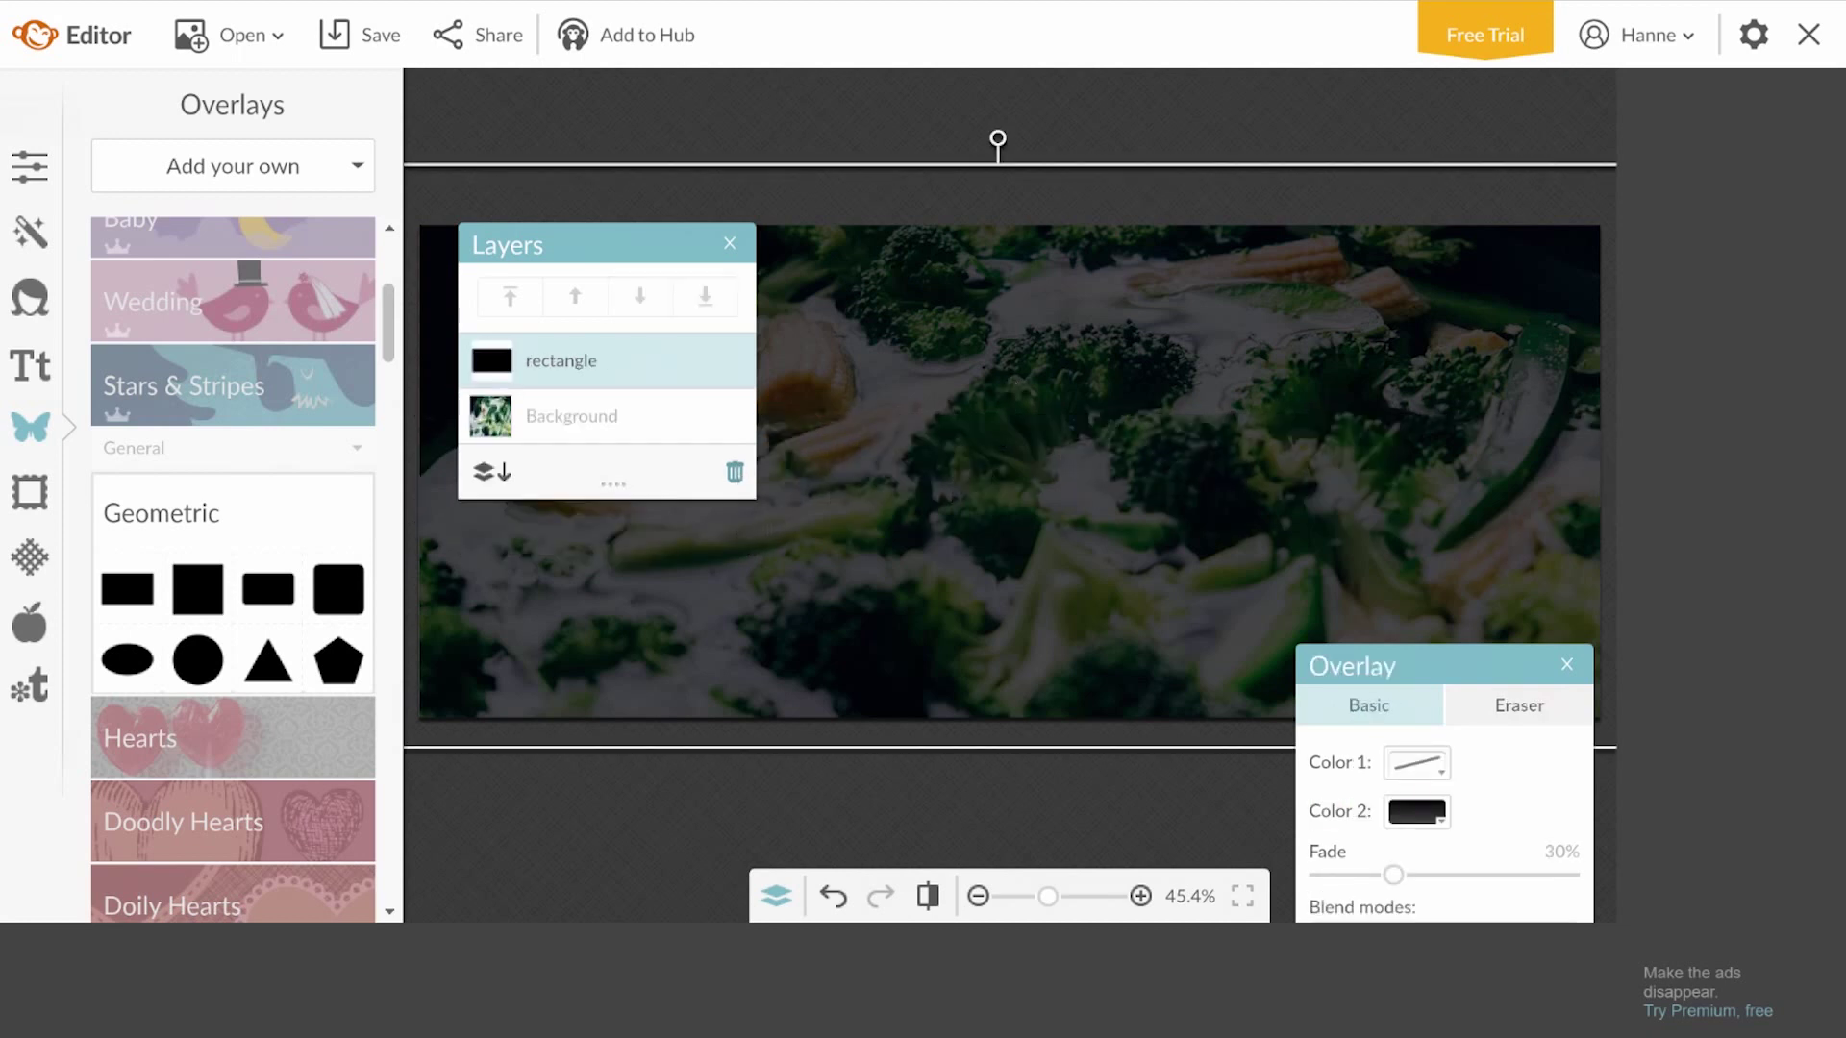
left_click_drag(669, 241, 639, 701)
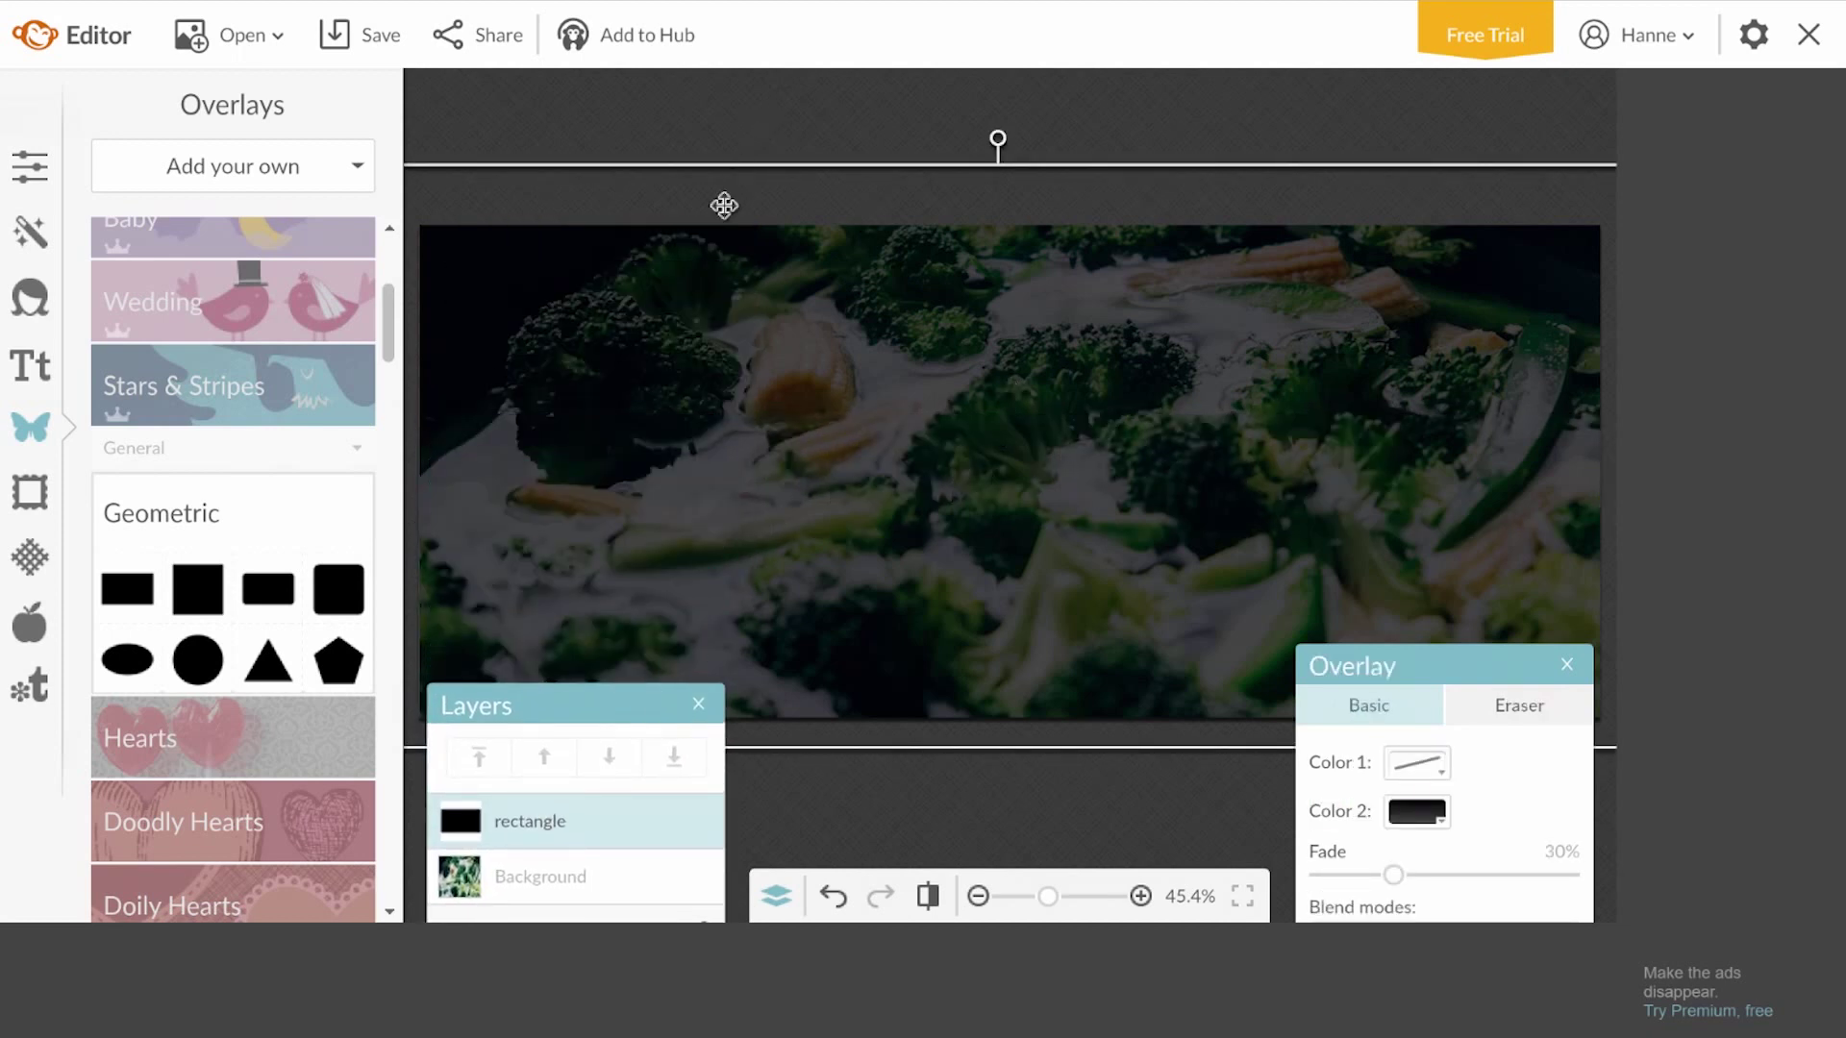
left_click(362, 40)
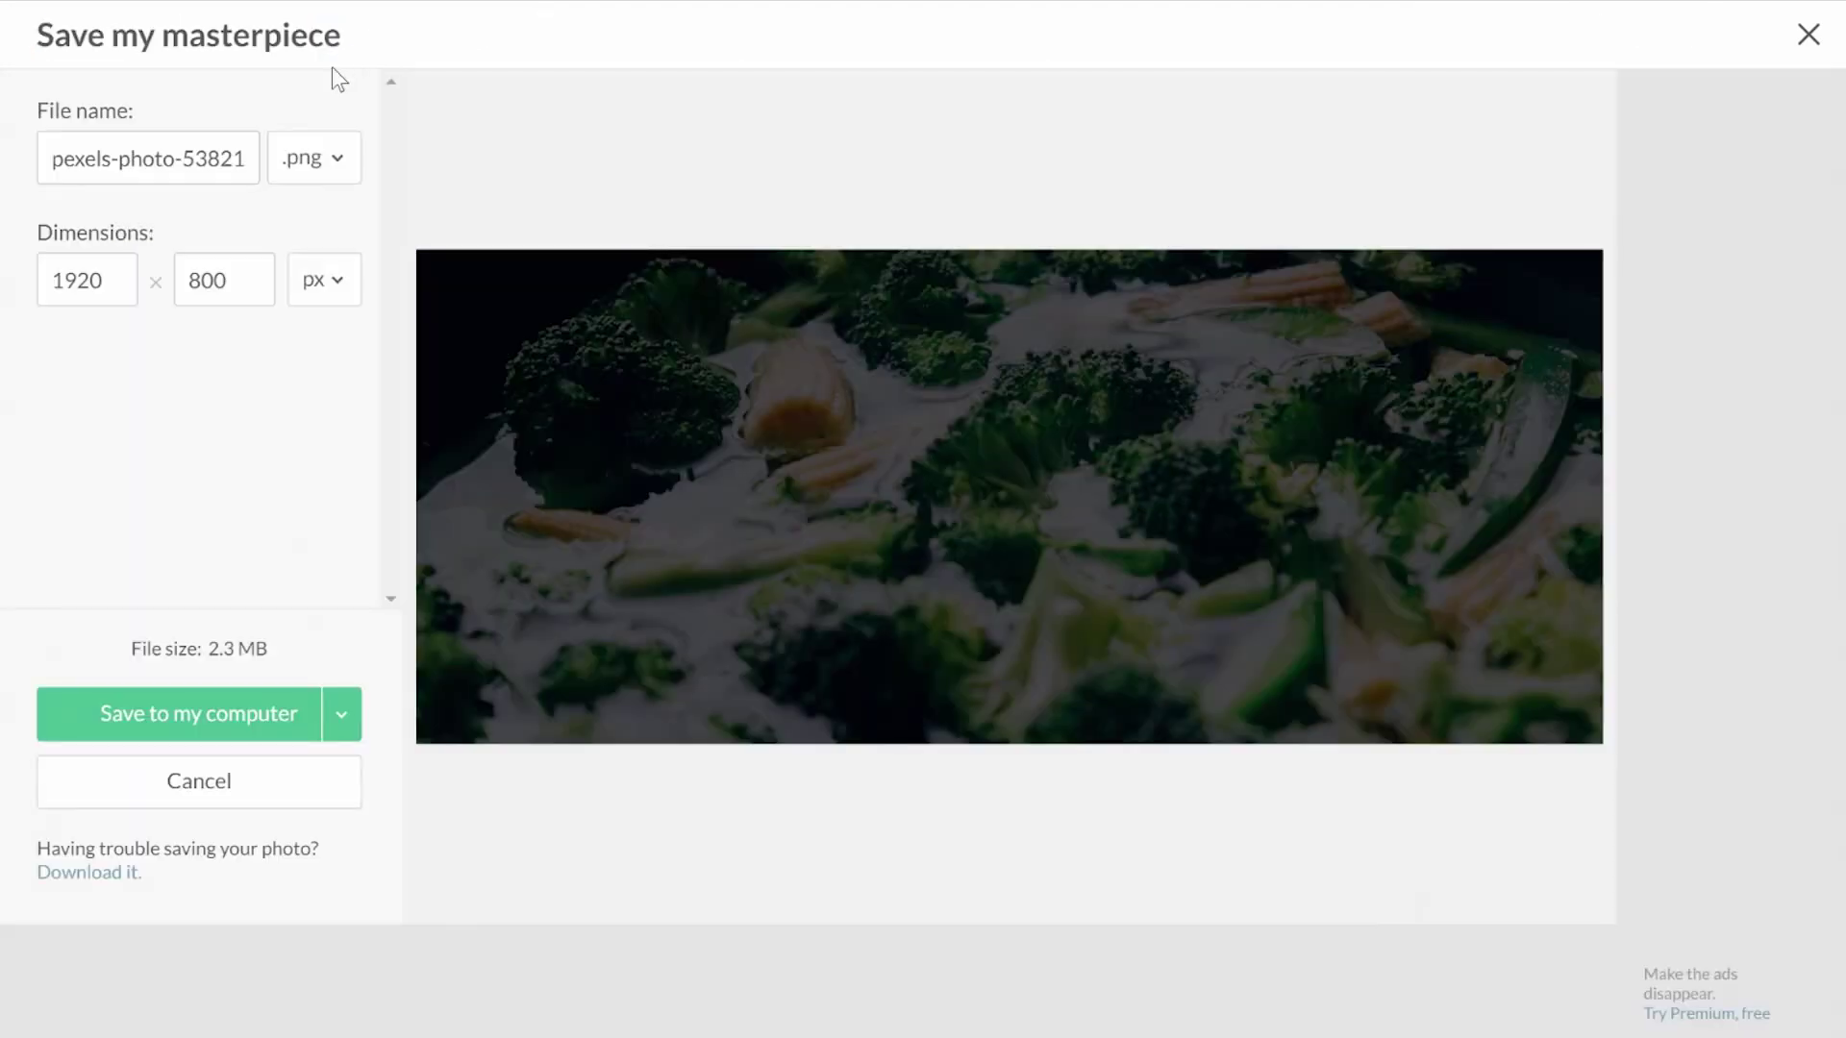
Save the photo to the computer as background1.jpg in JPG format.
left_click(321, 157)
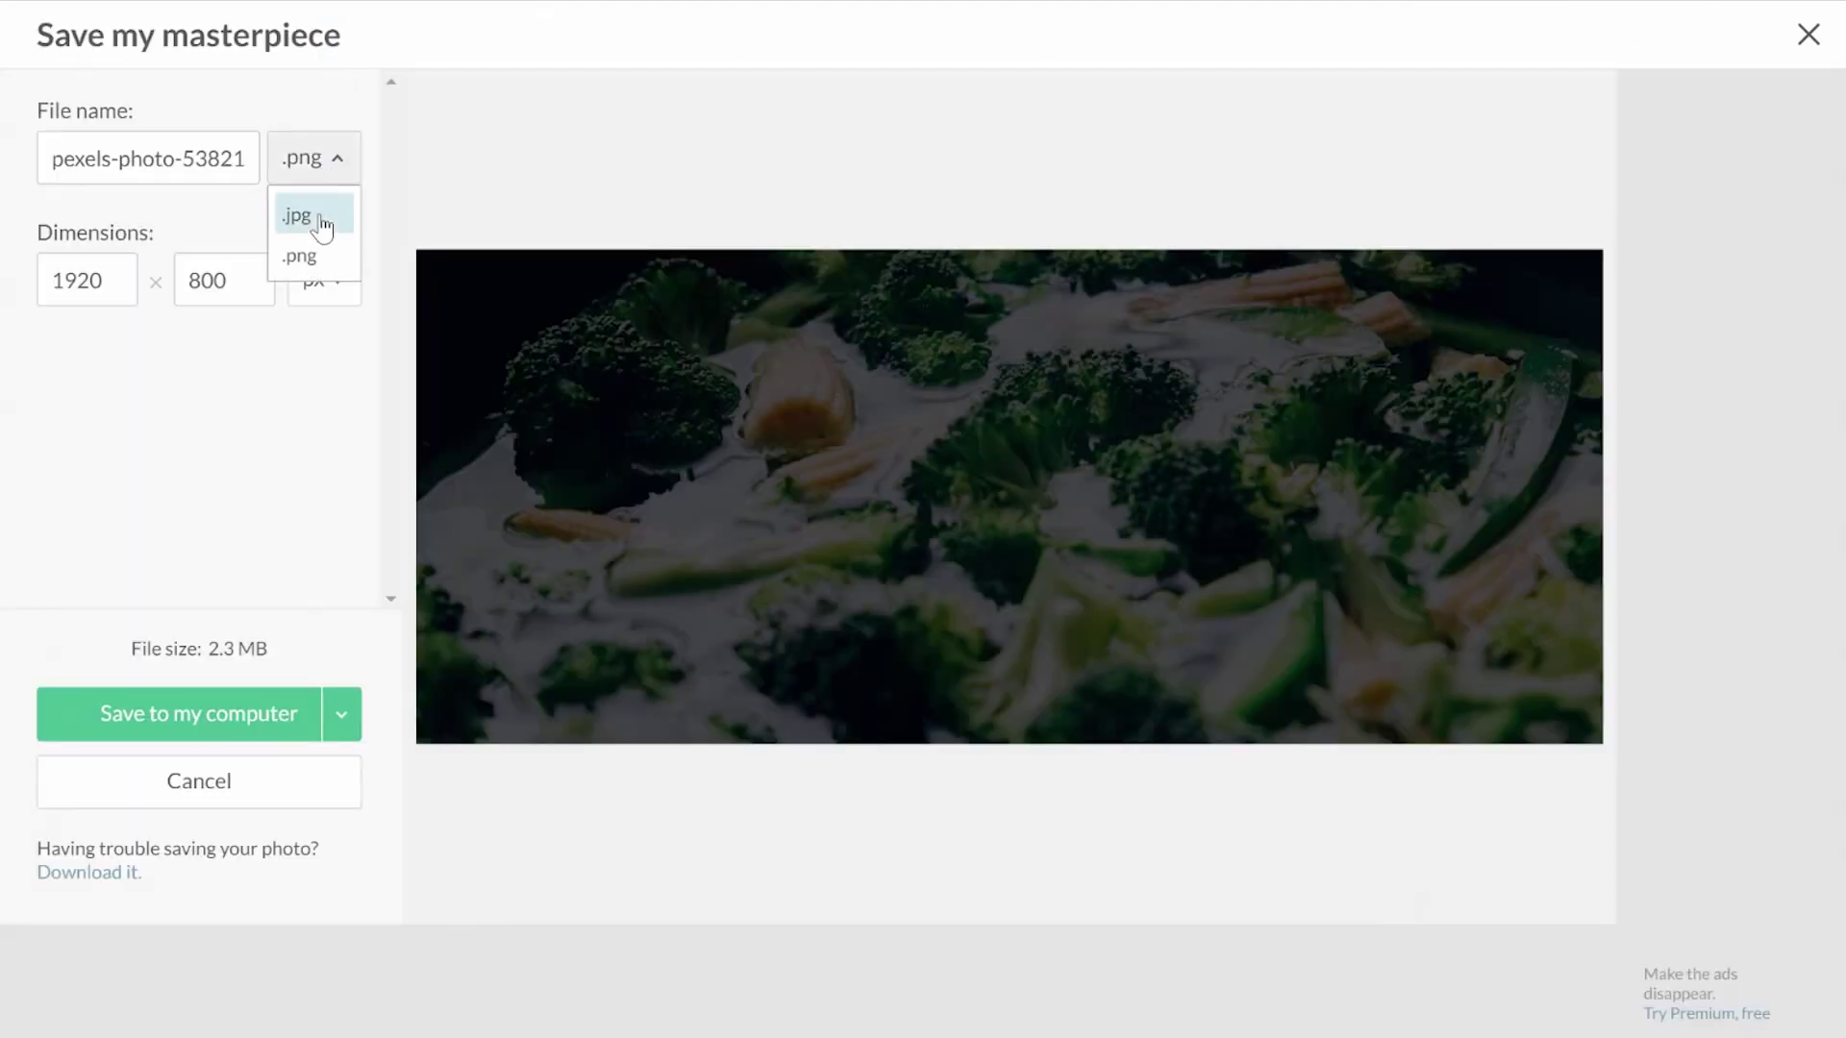
left_click(321, 223)
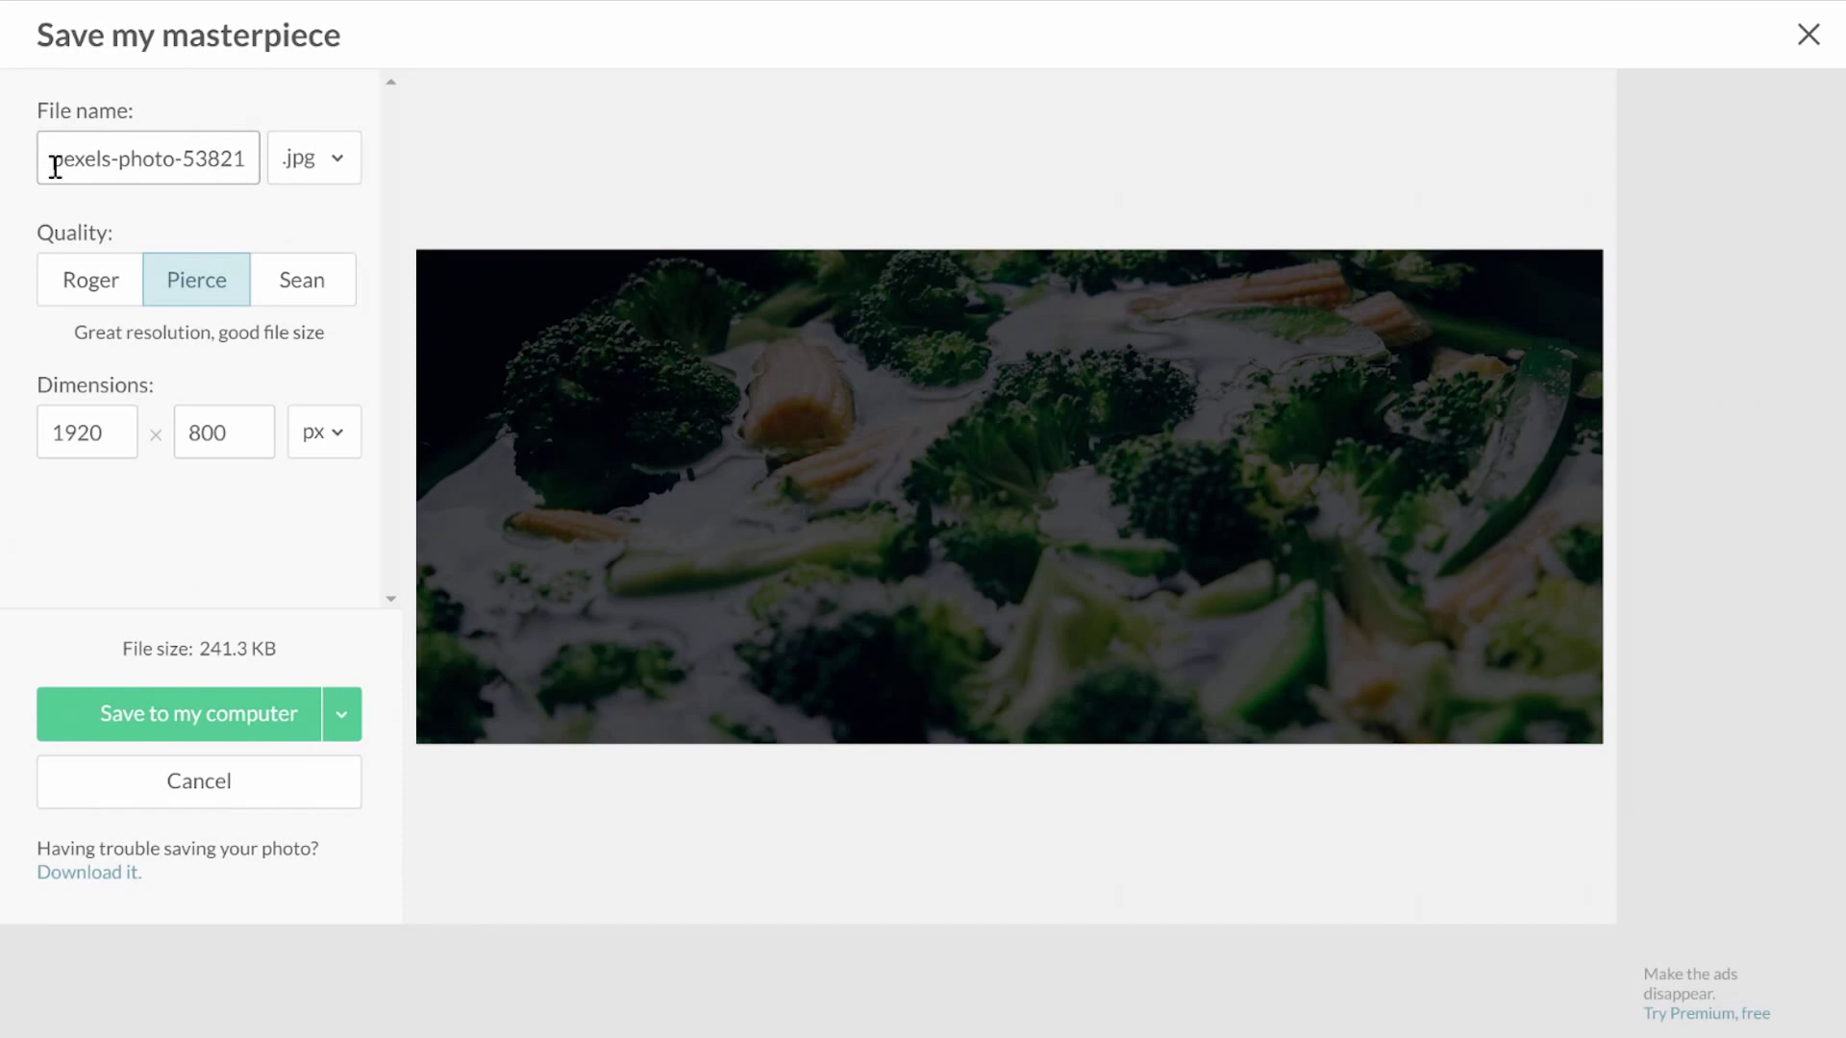
left_click_drag(49, 164, 424, 162)
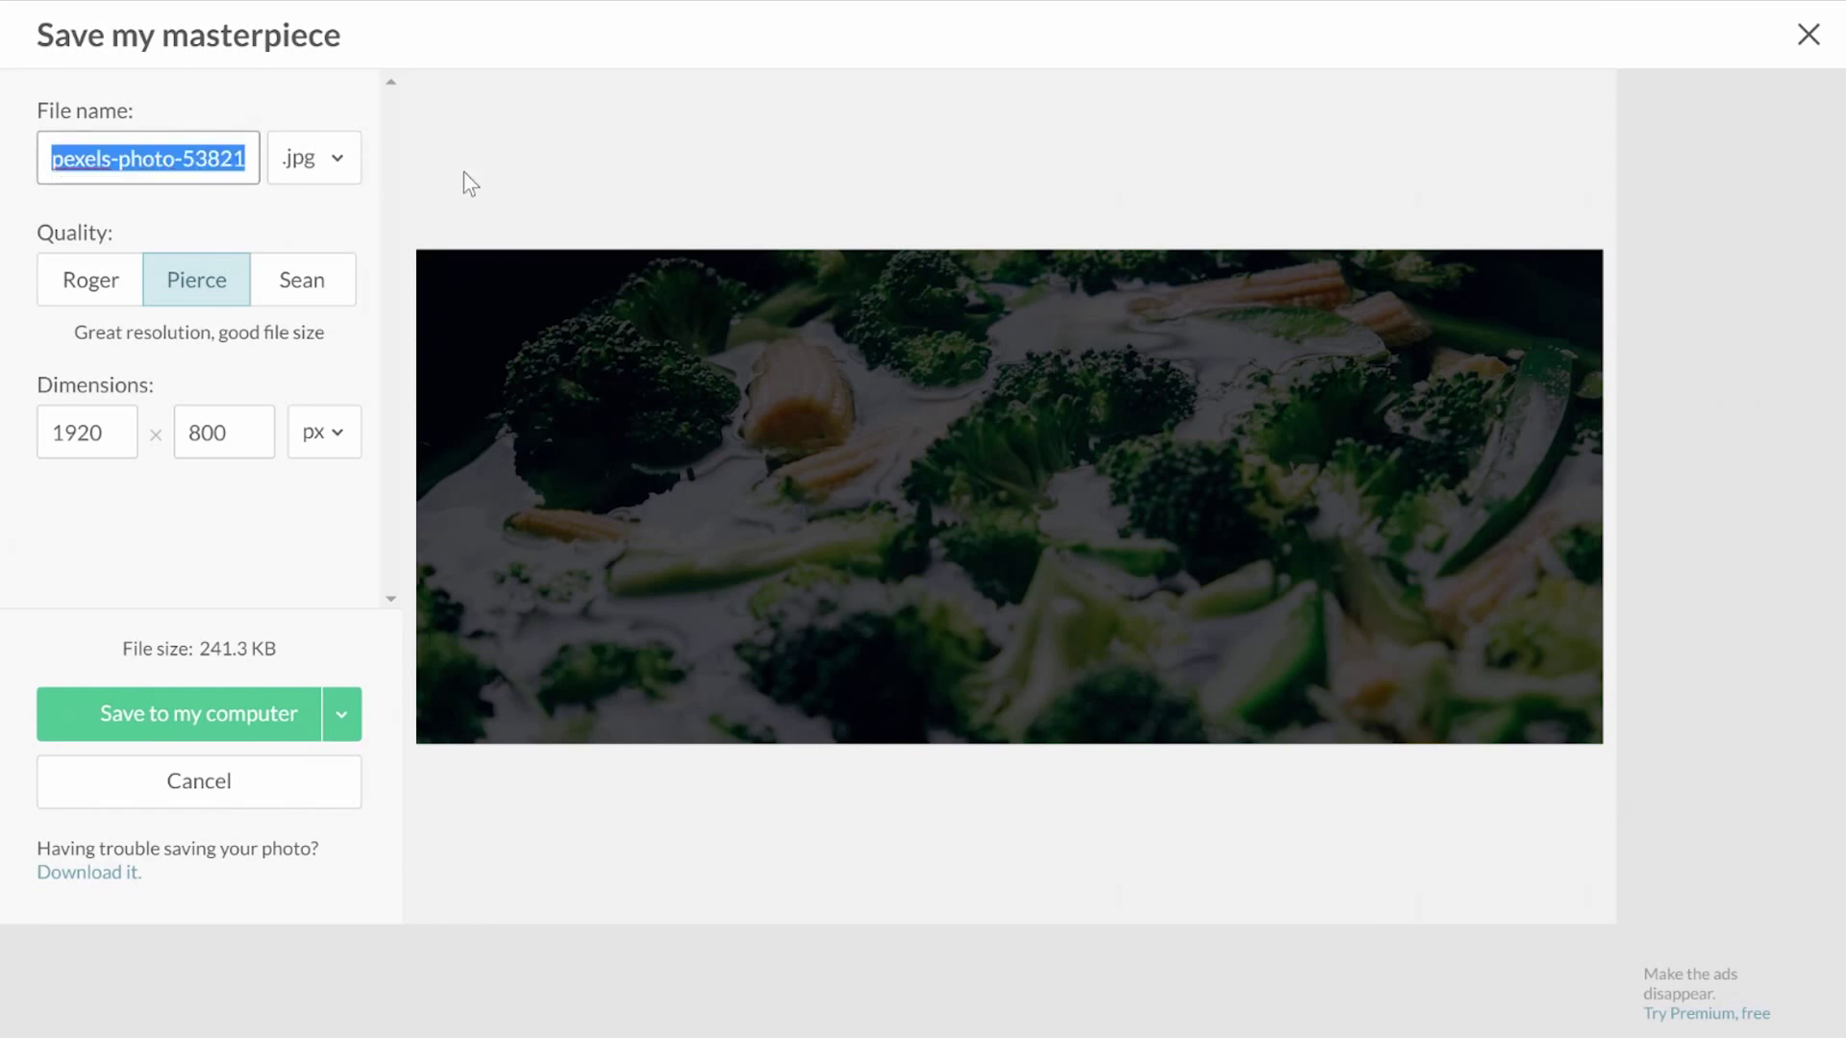
type("backgrou")
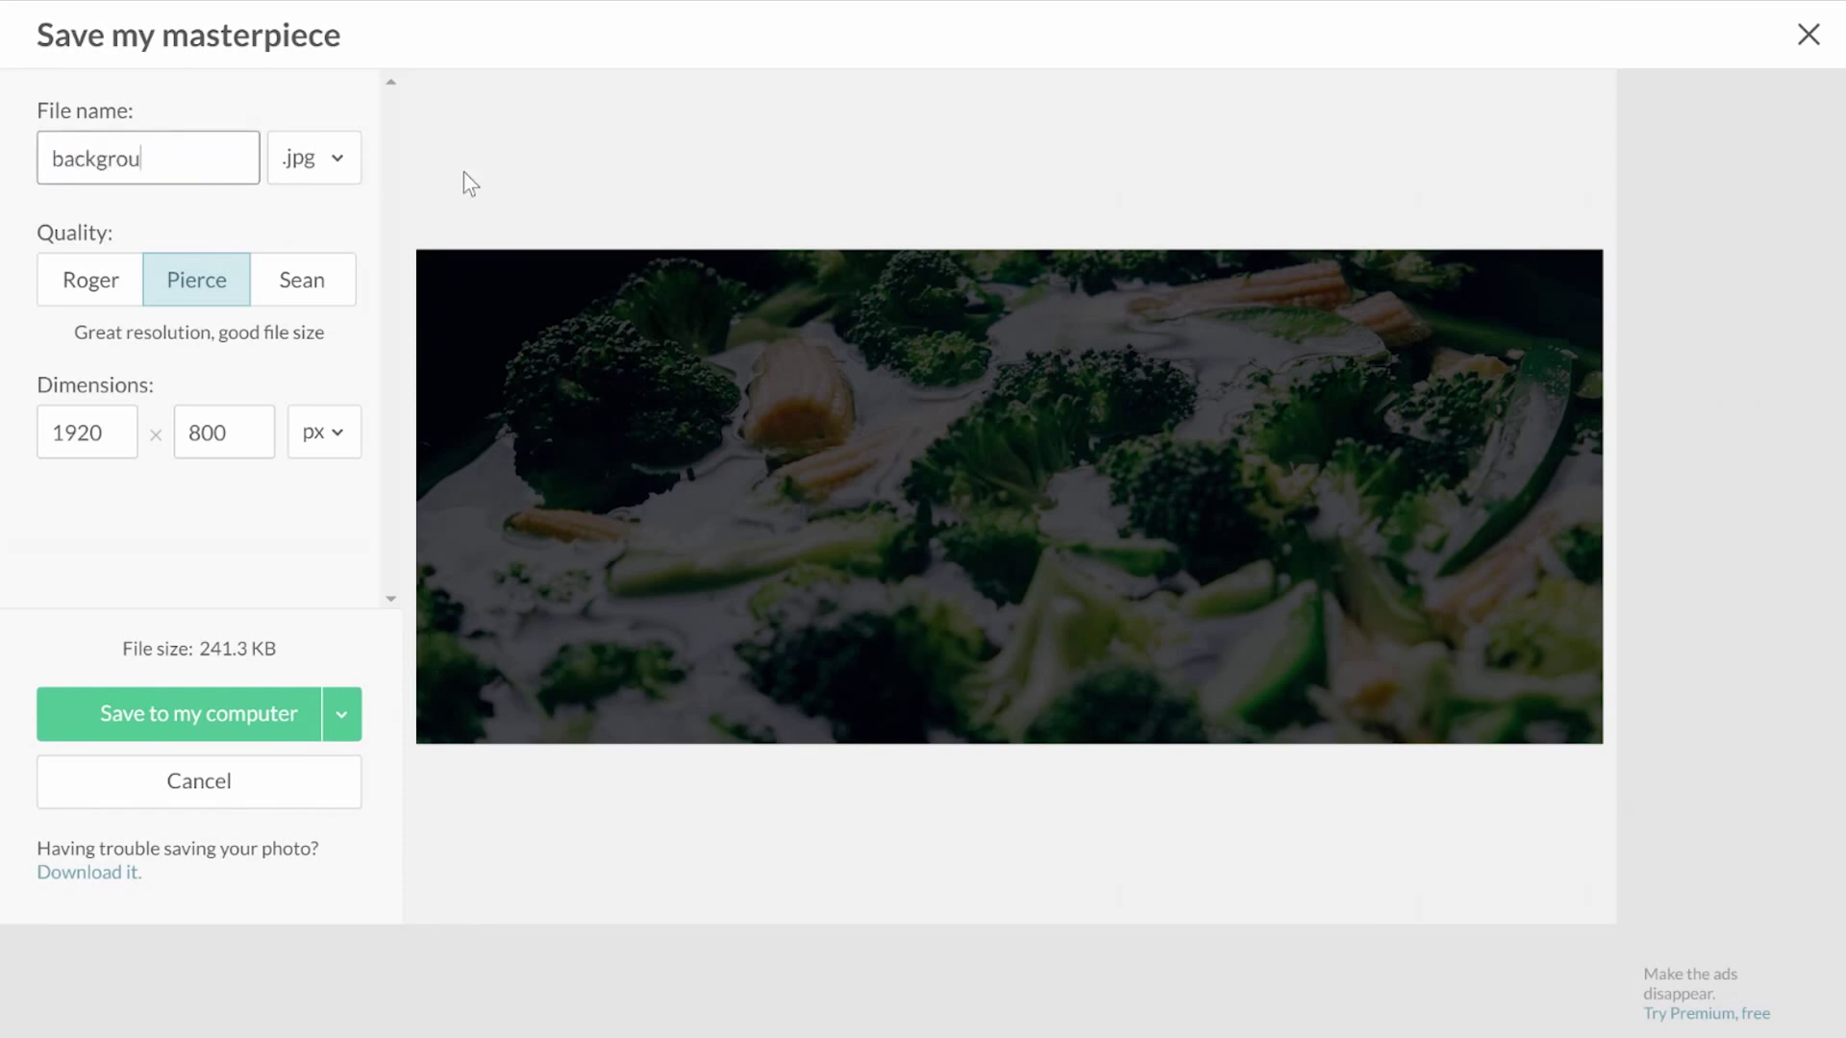
type("nd1")
left_click(197, 502)
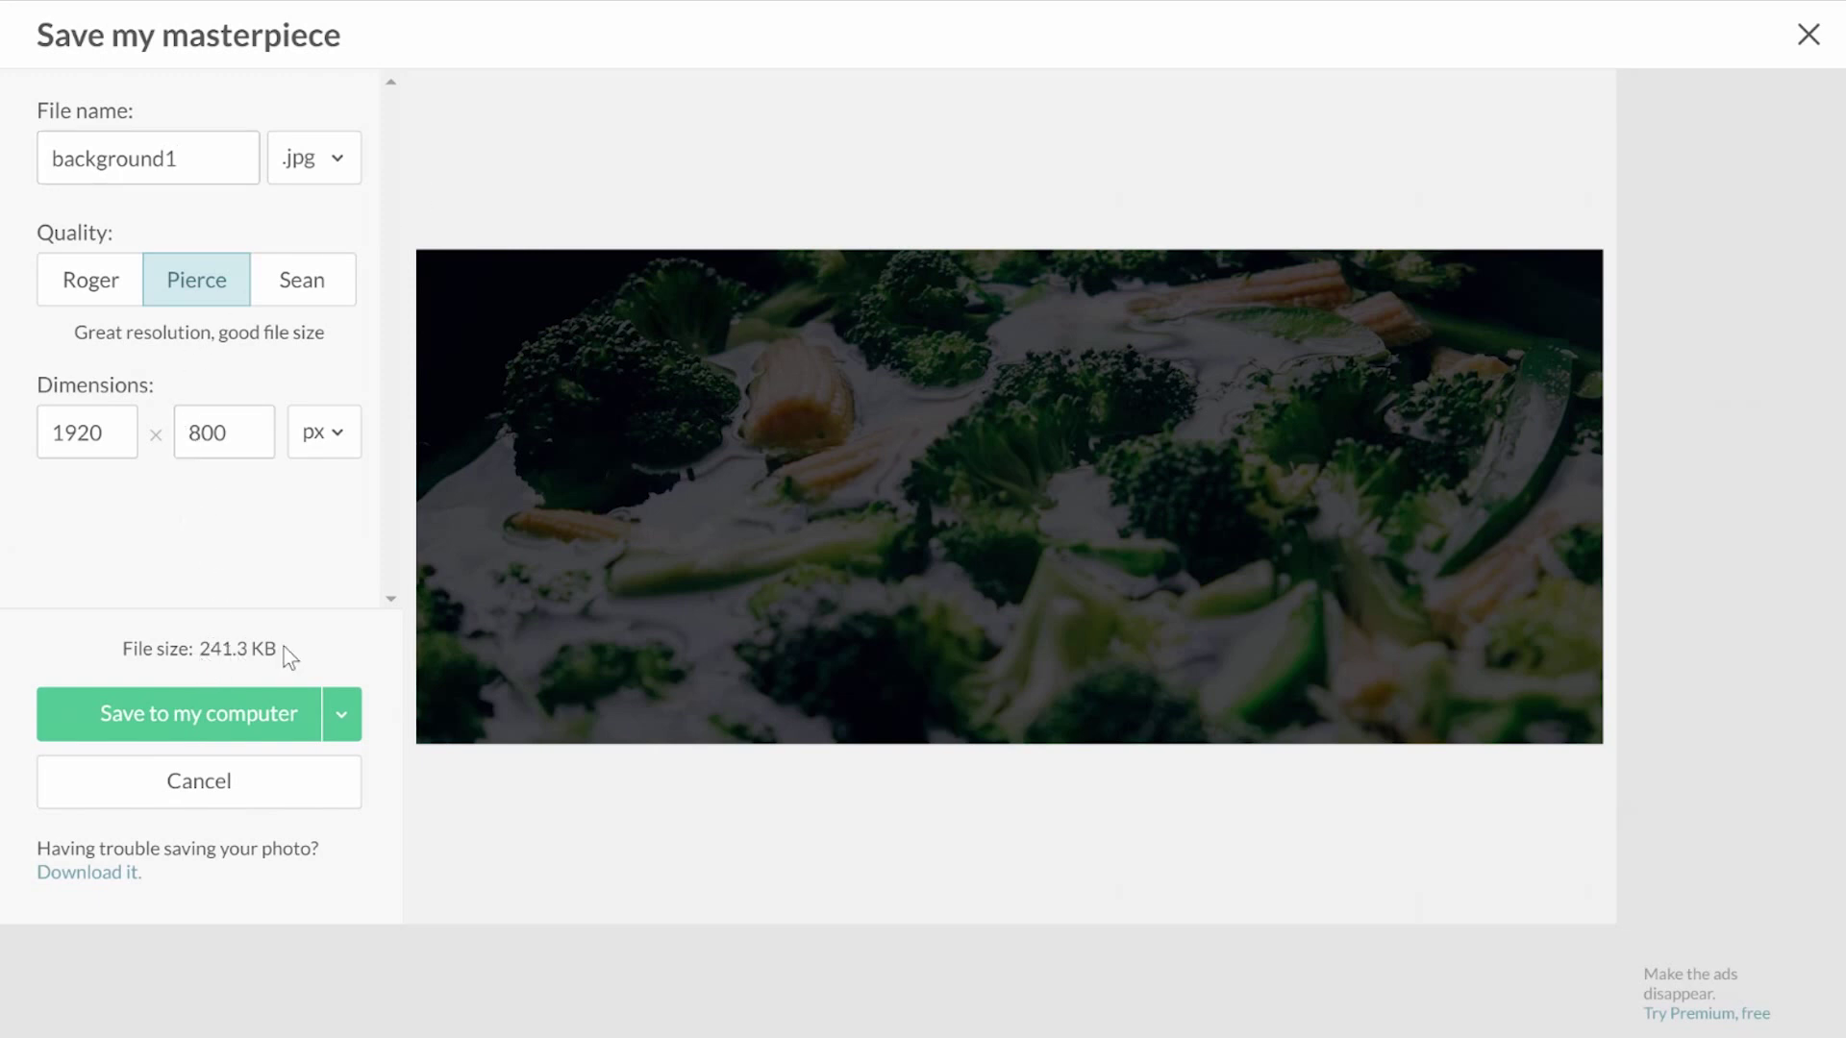
left_click(241, 716)
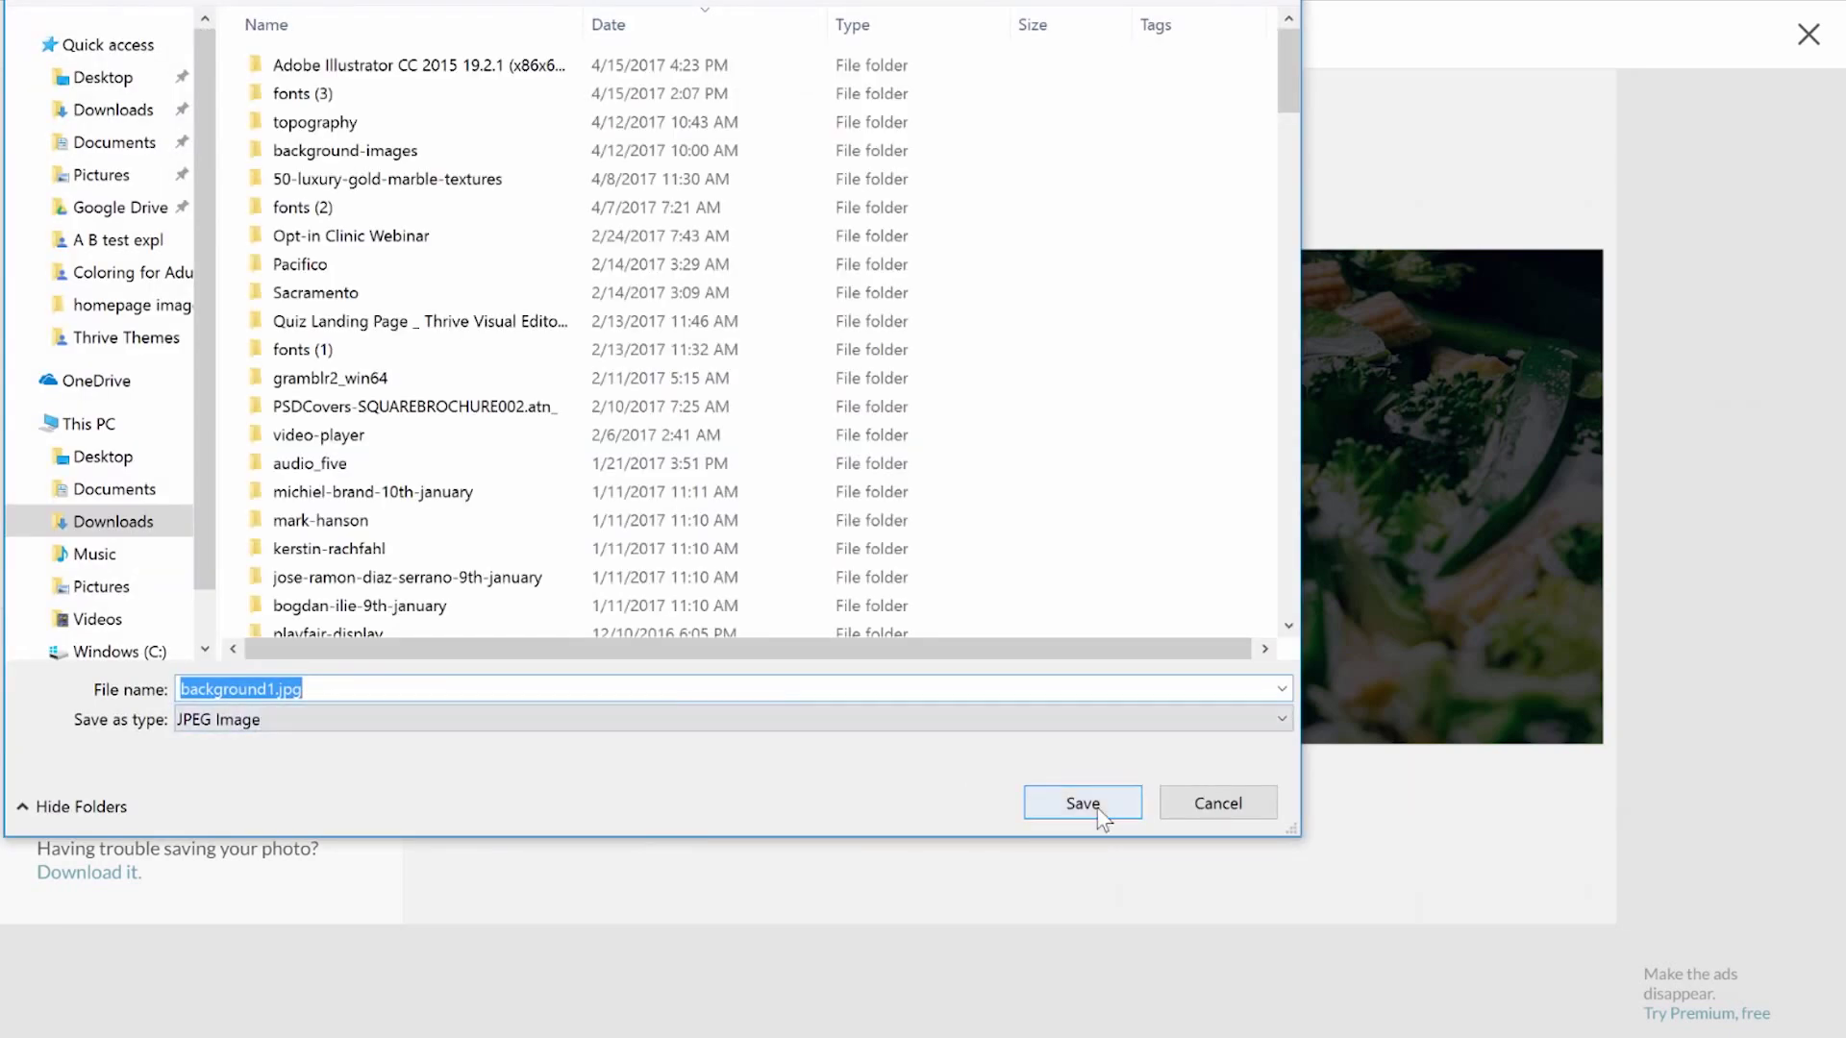
left_click(1083, 803)
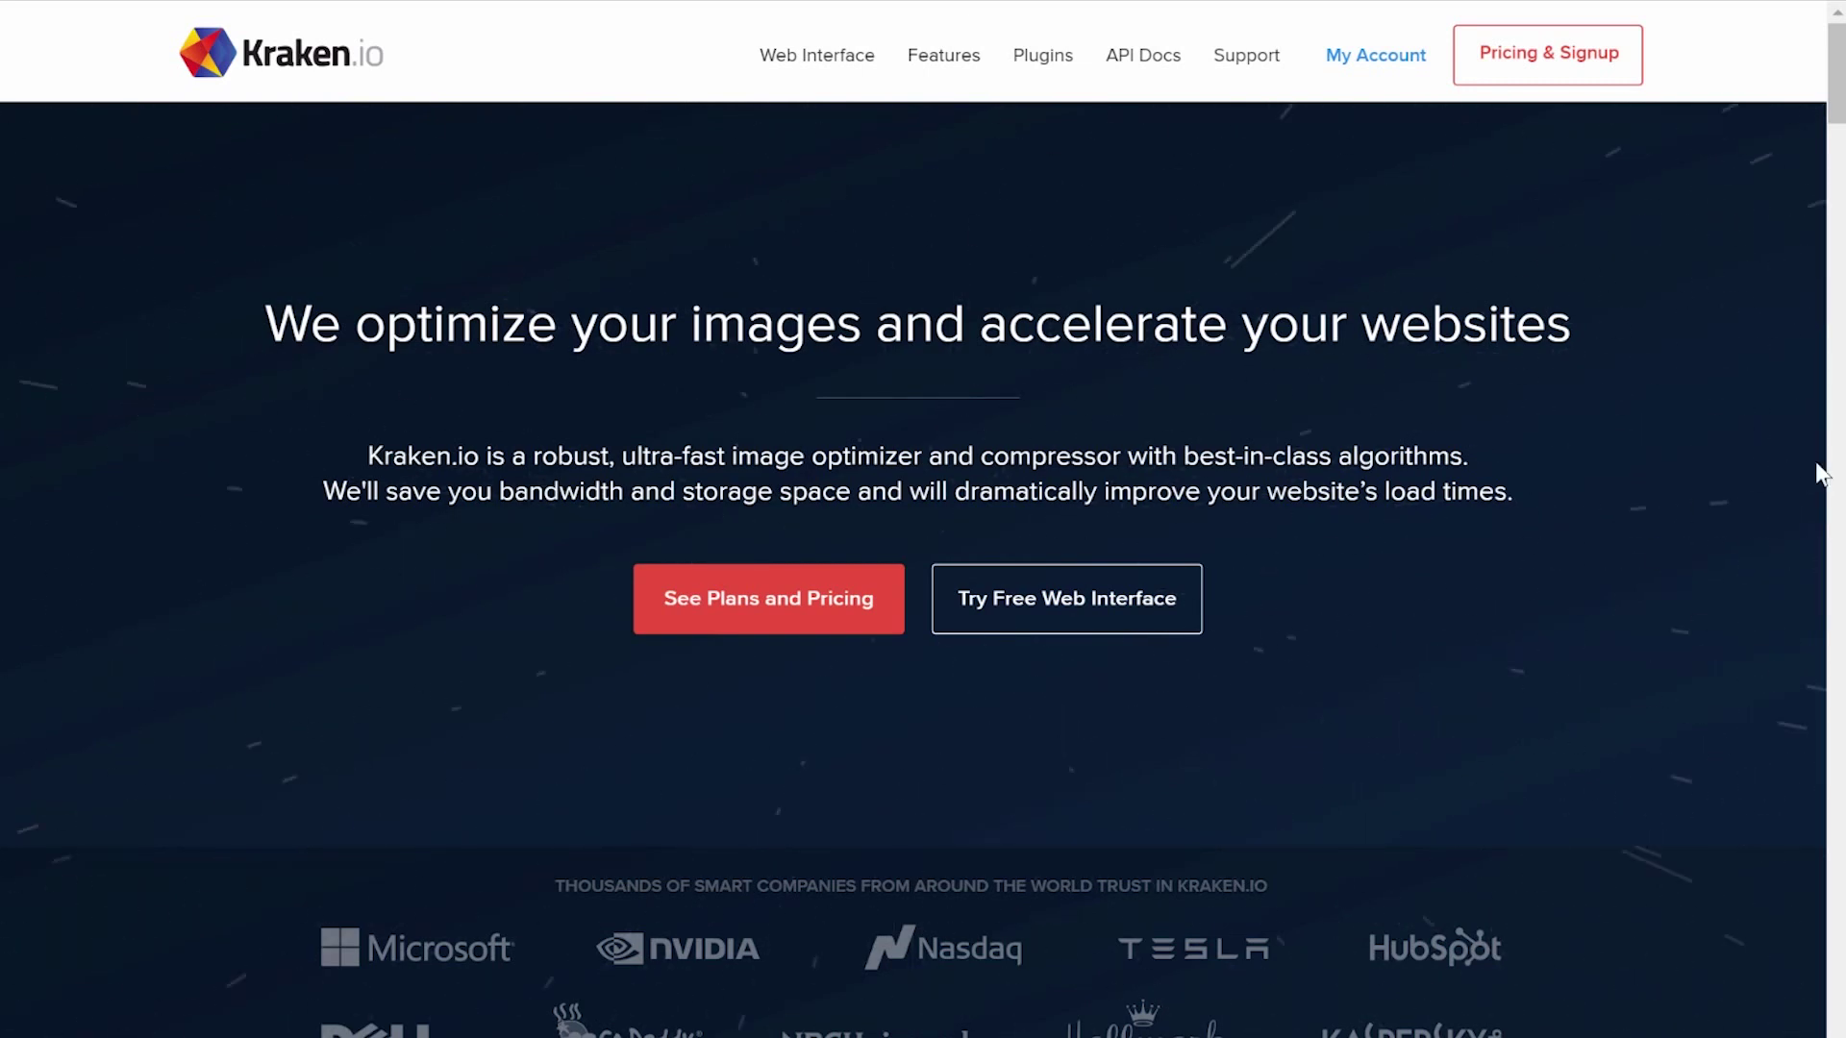
Upload background1.jpg to Kraken.io's free web interface for compression.
left_click(1093, 604)
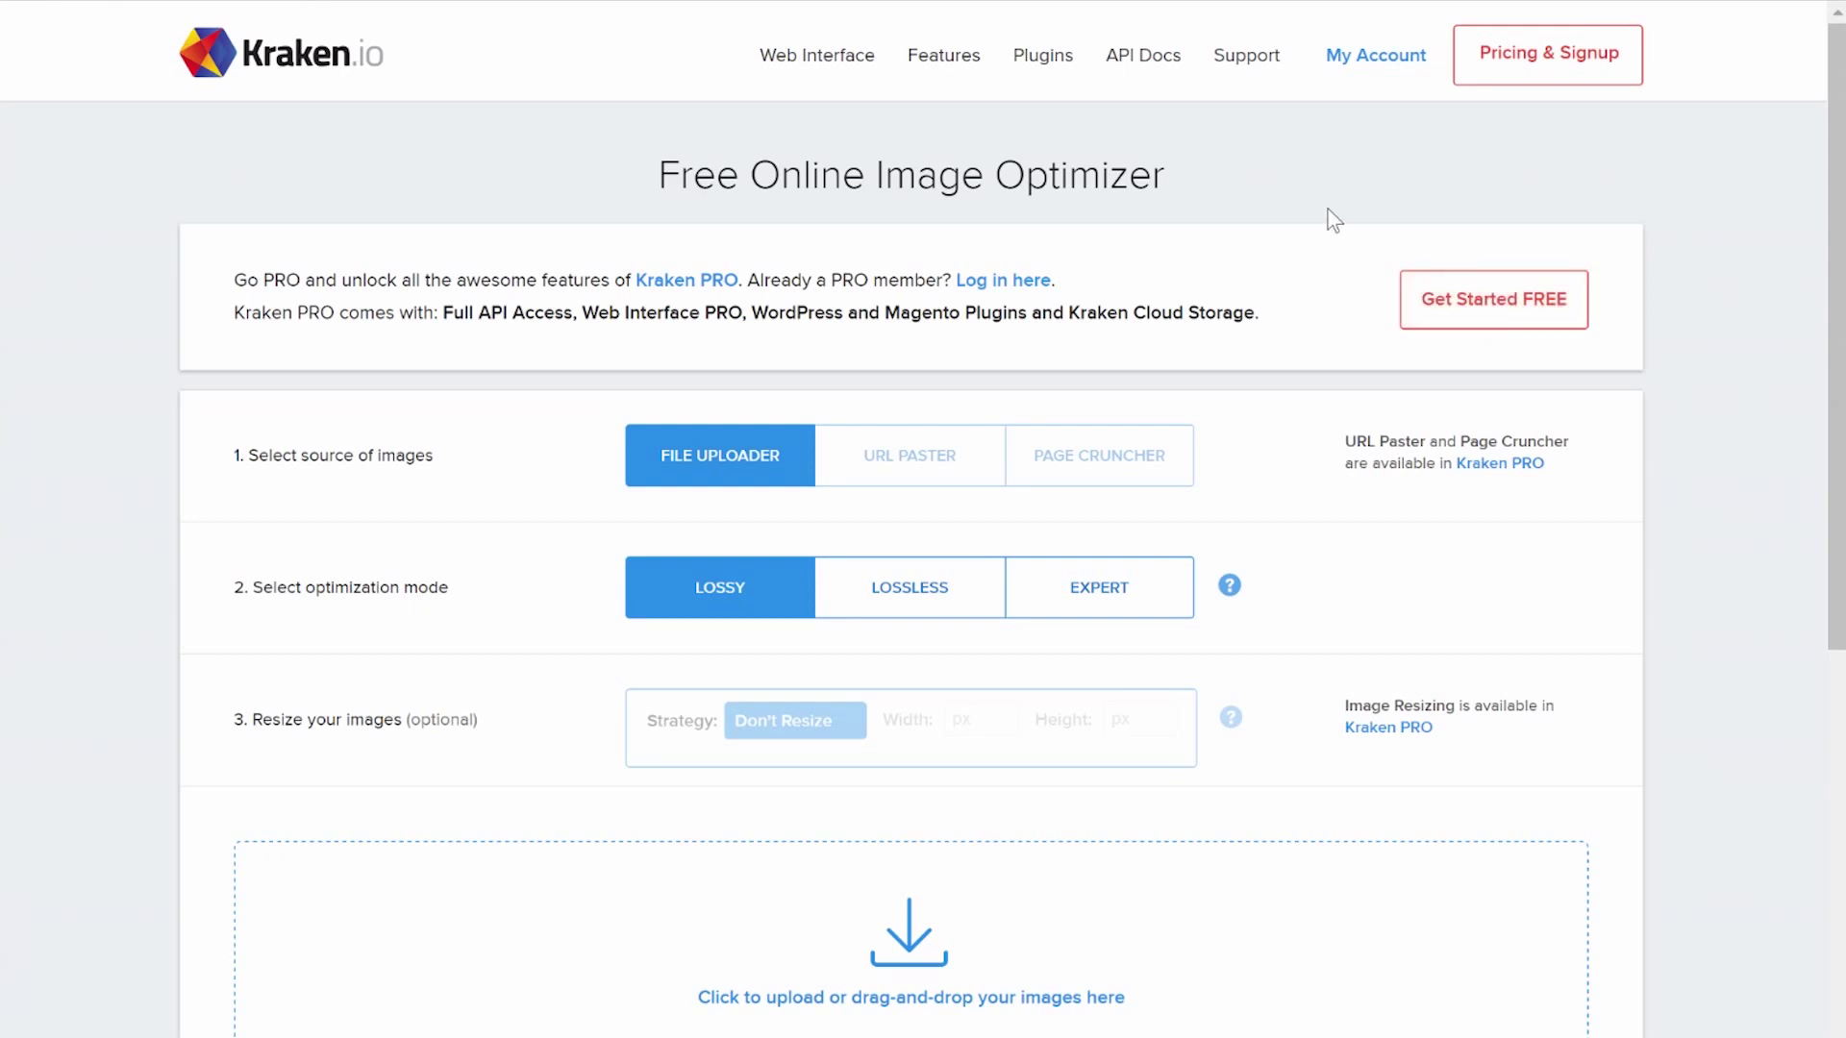
scroll(1101, 354, "down", 3)
scroll(1096, 356, "down", 1)
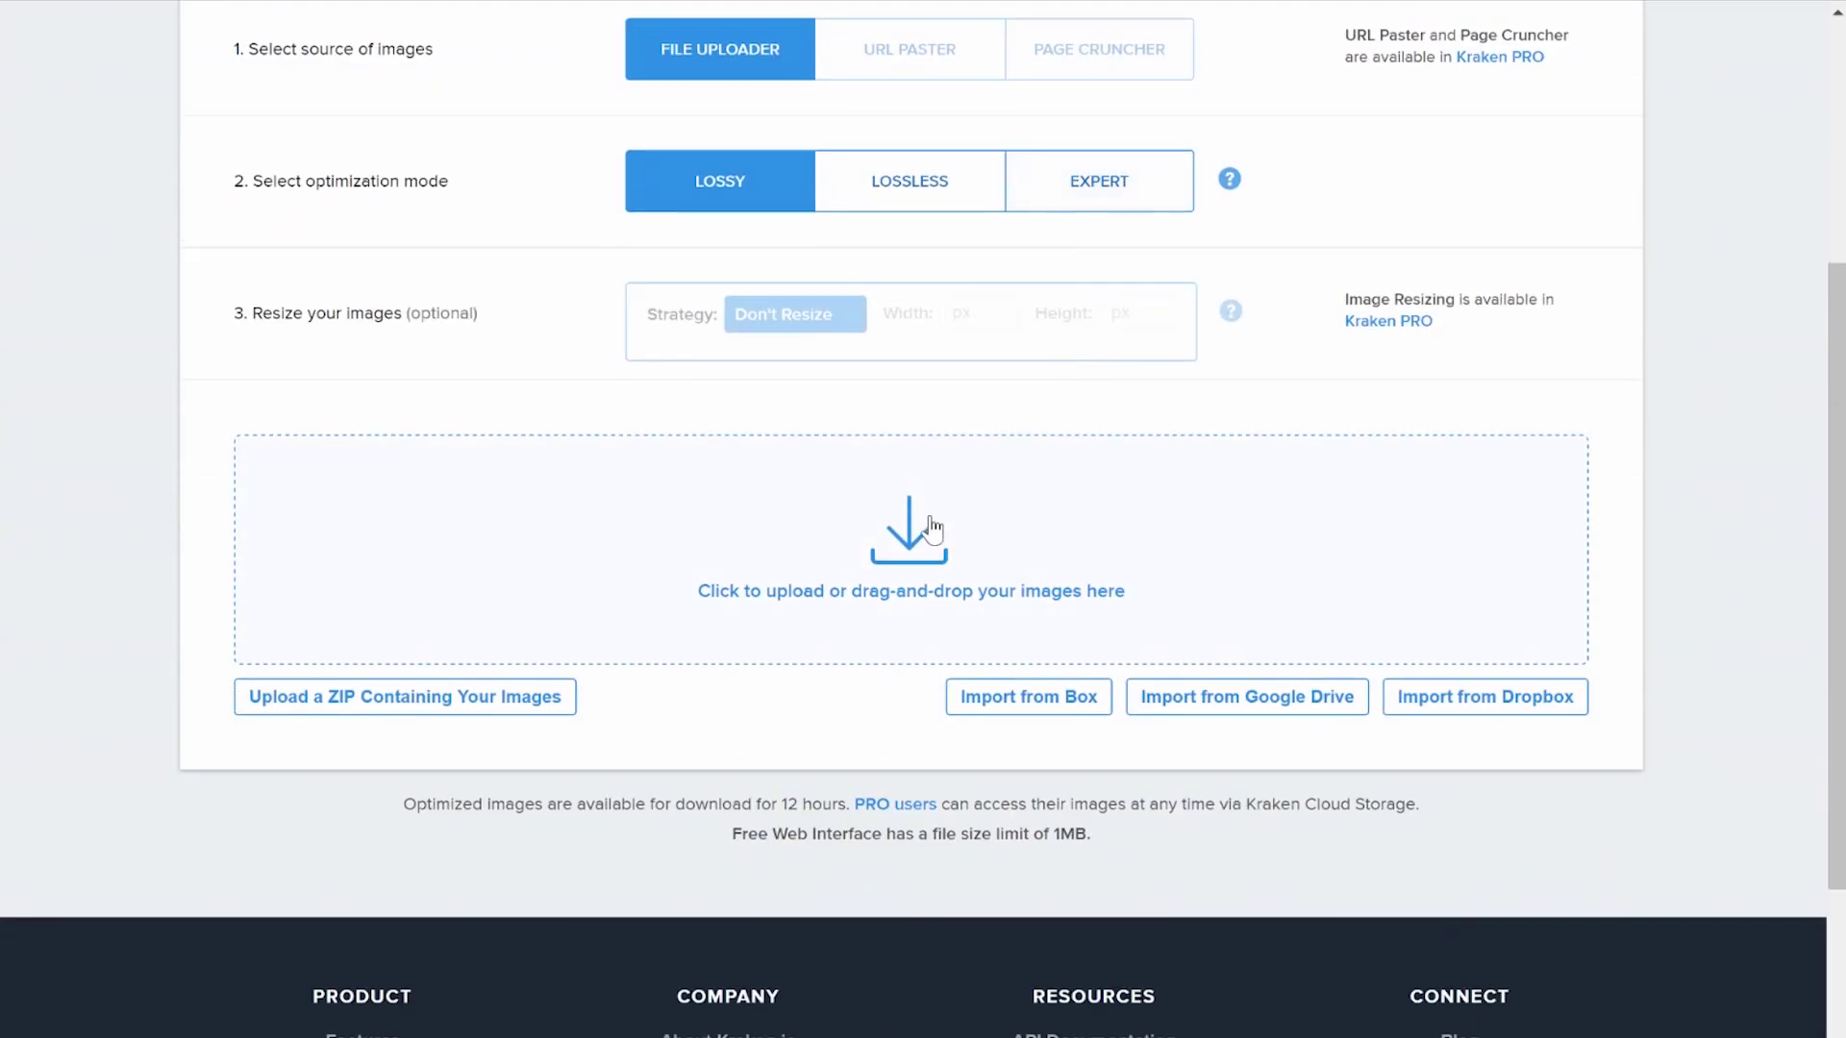
left_click(1171, 445)
scroll(420, 192, "down", 8)
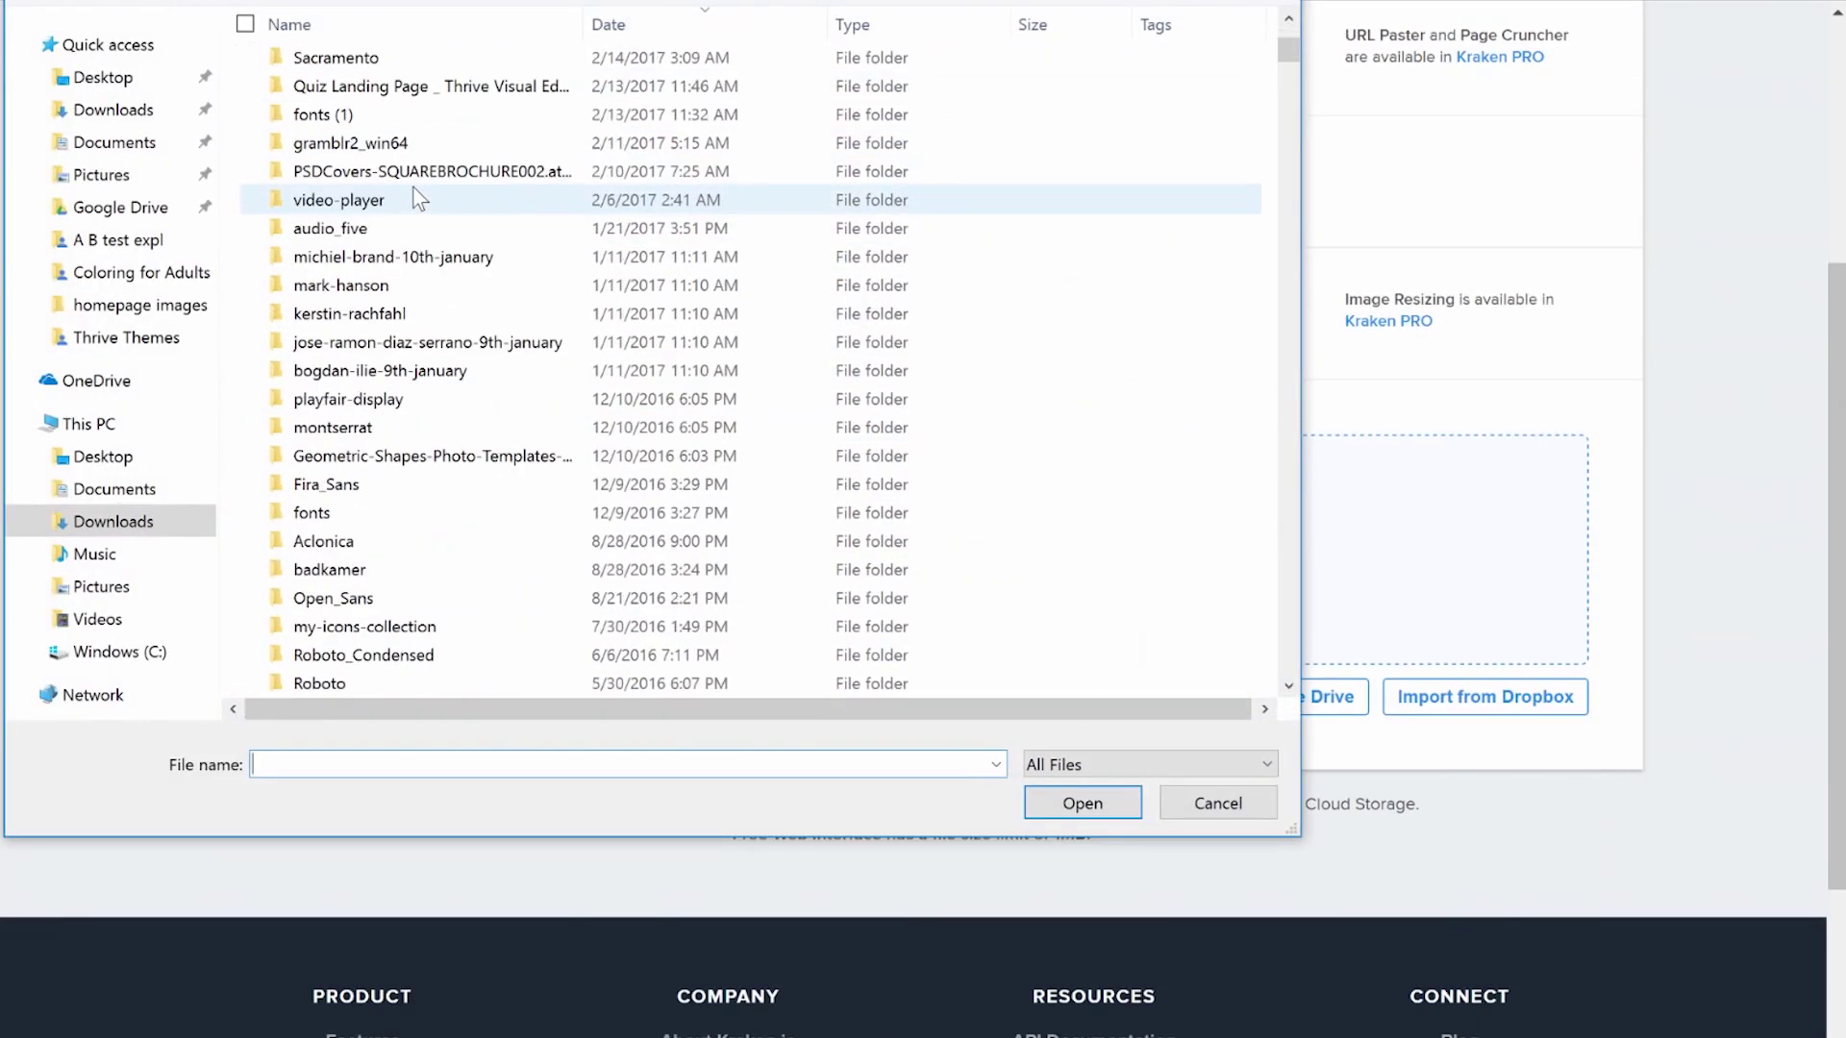
left_click(358, 457)
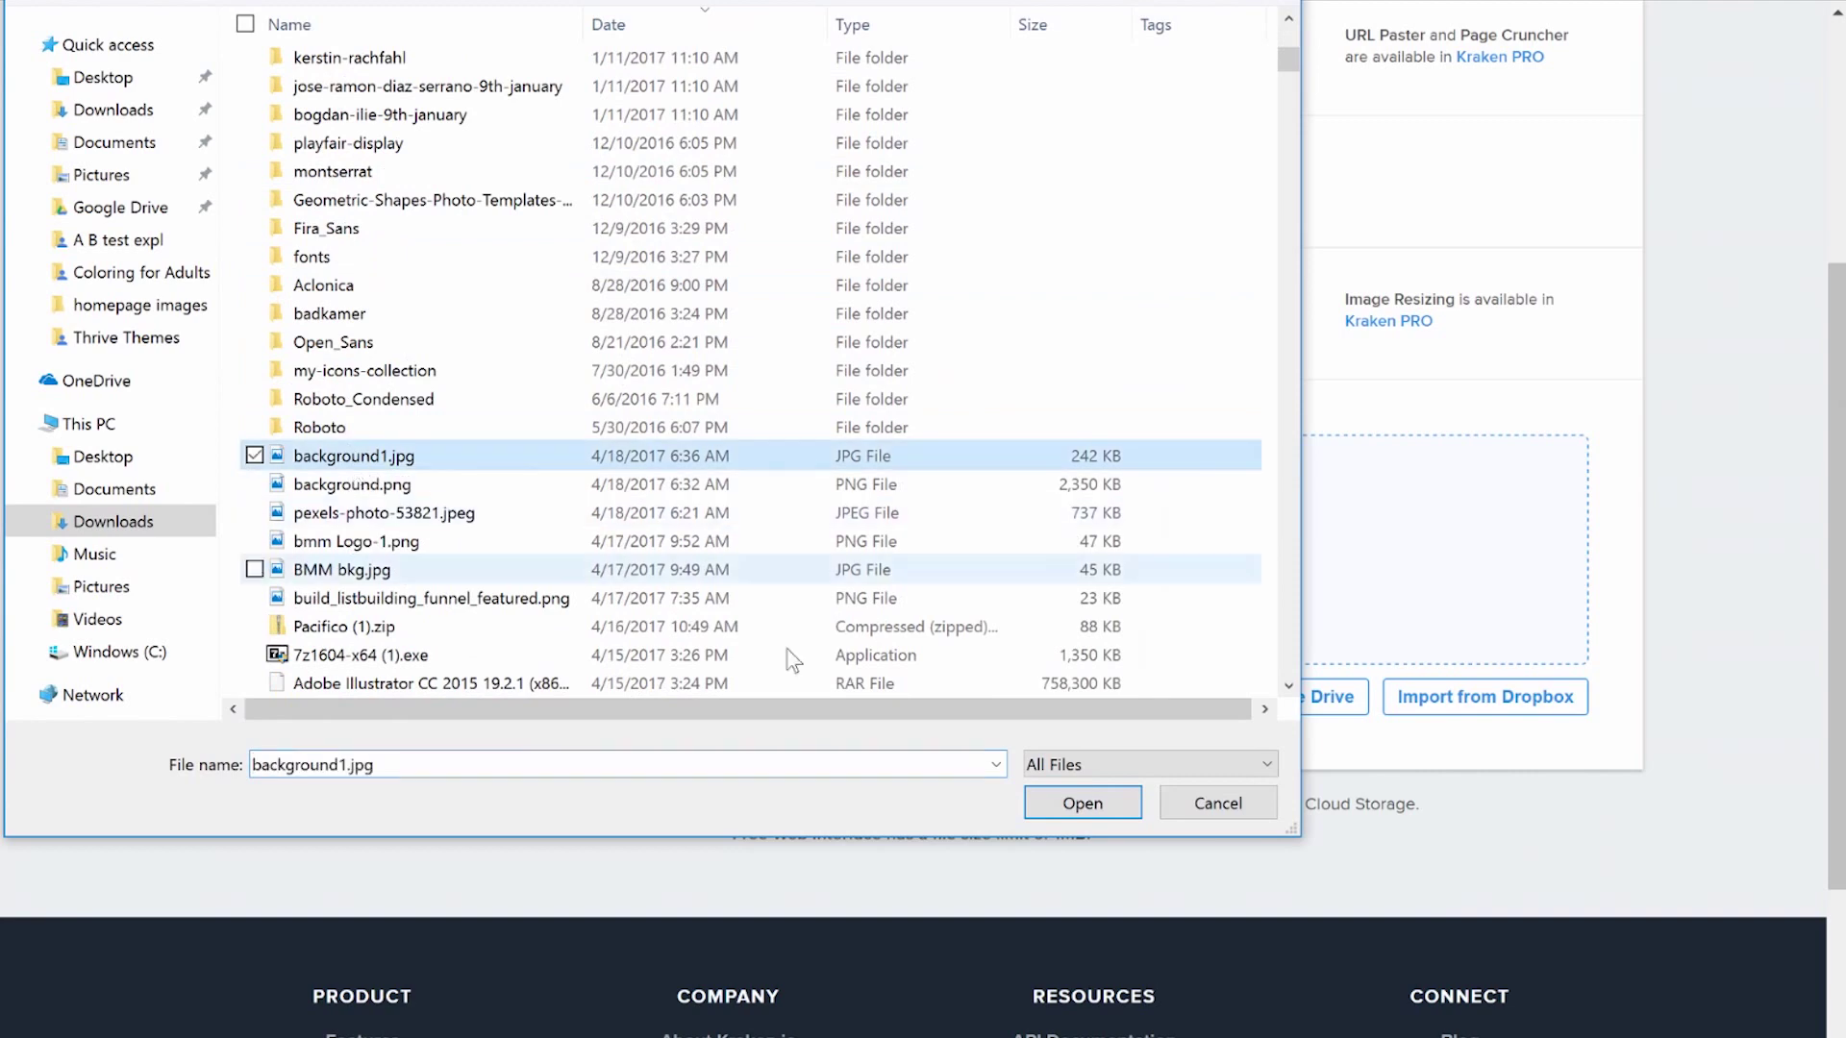
left_click(1042, 802)
scroll(1088, 337, "down", 2)
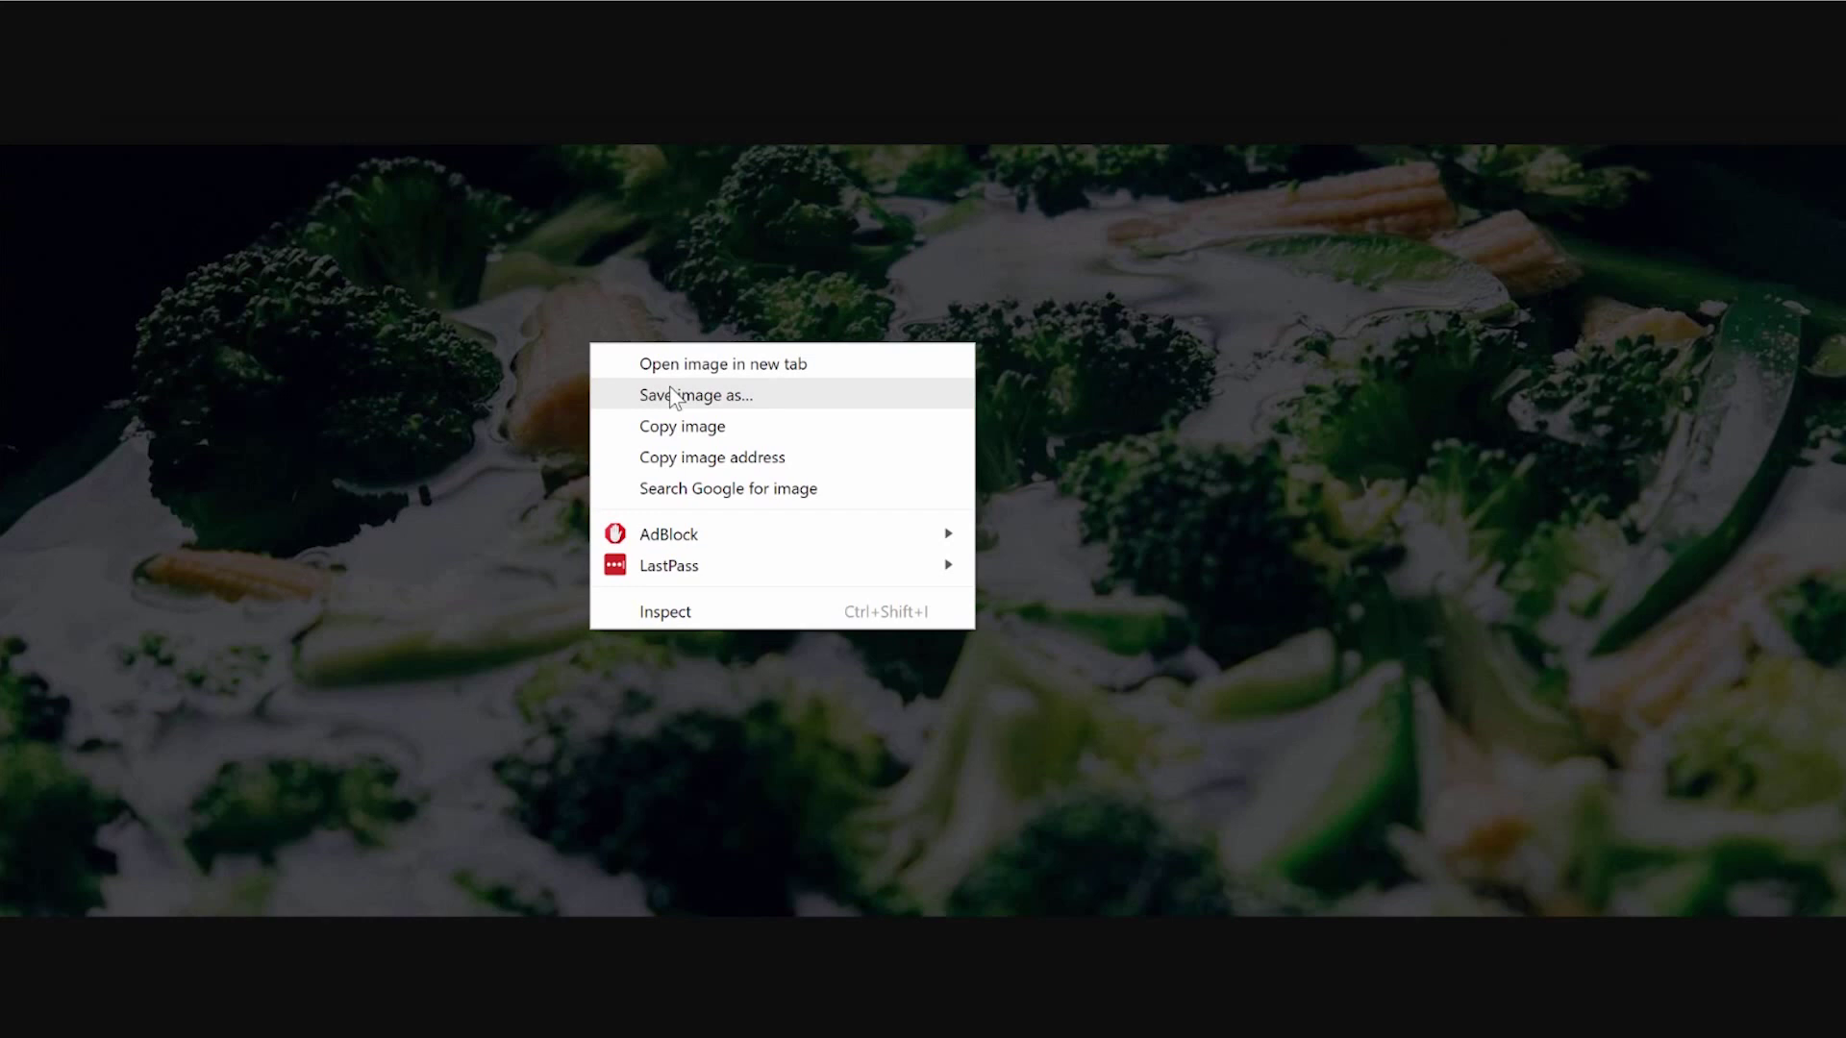
Save the compressed image under the new name background2.jpg.
left_click(790, 397)
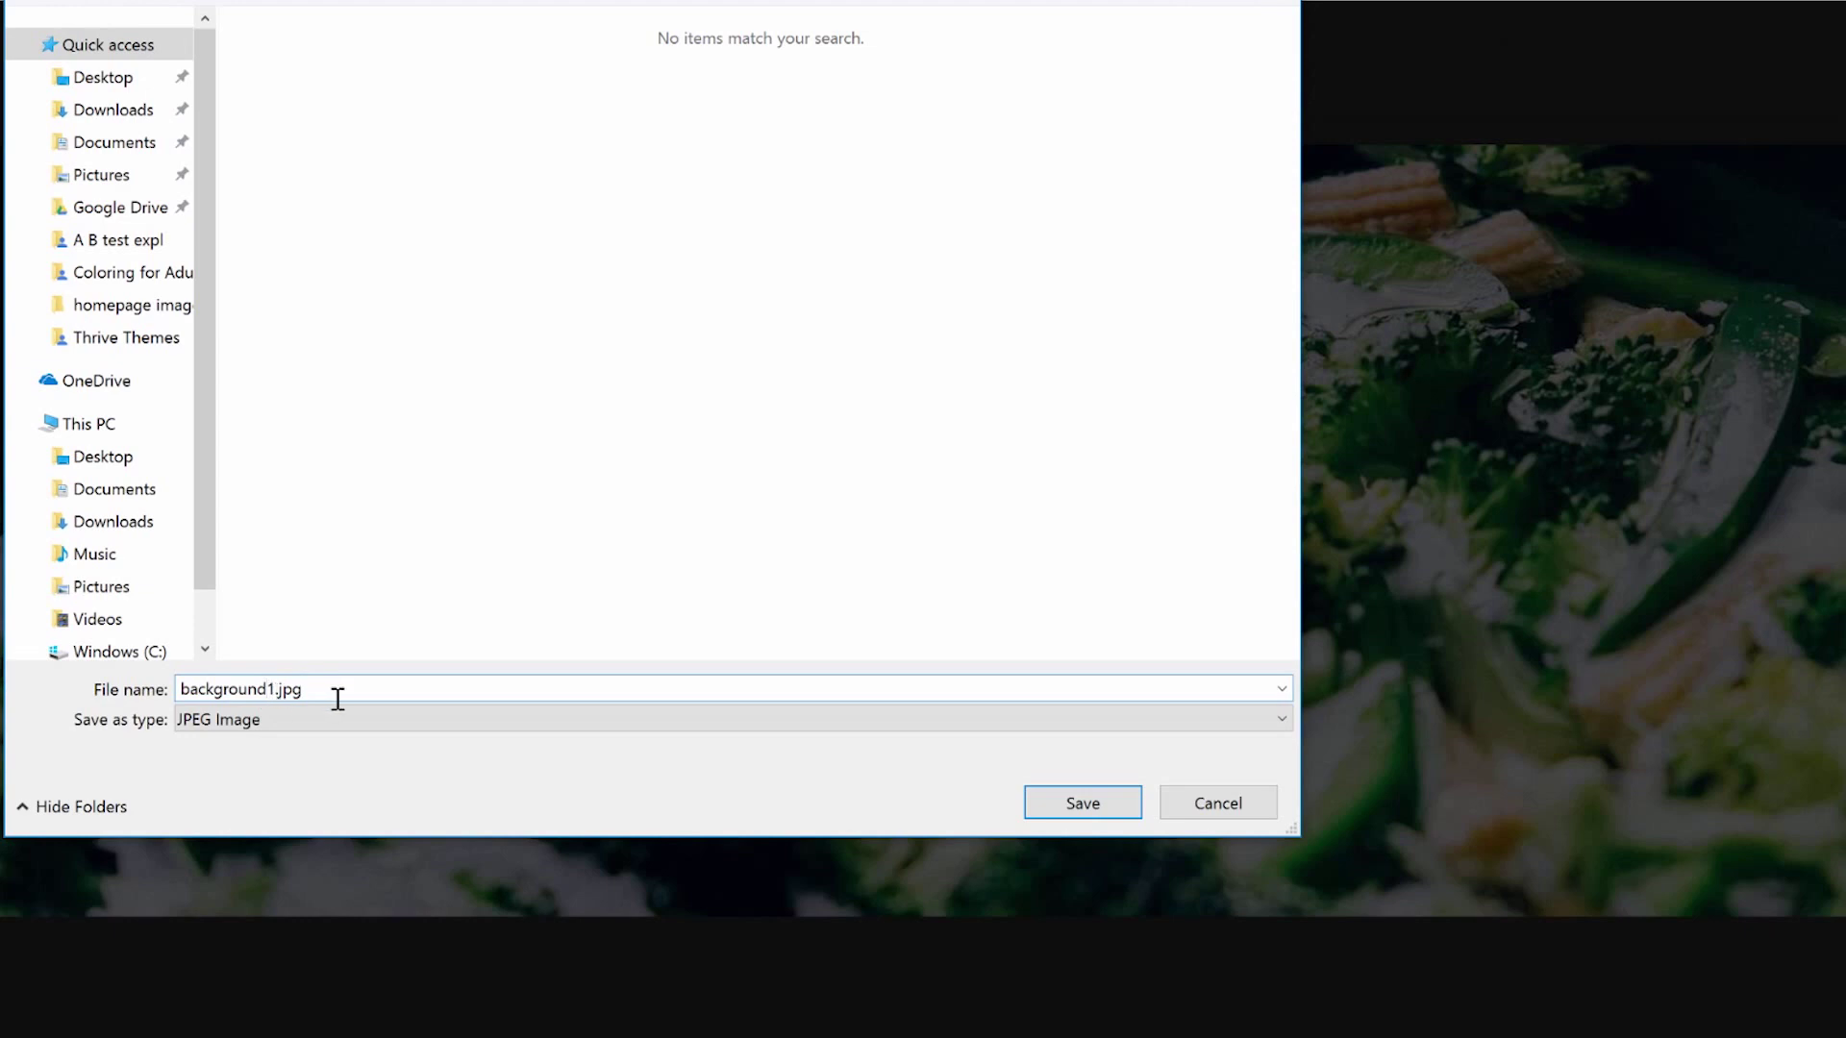
type("2")
key("Delete")
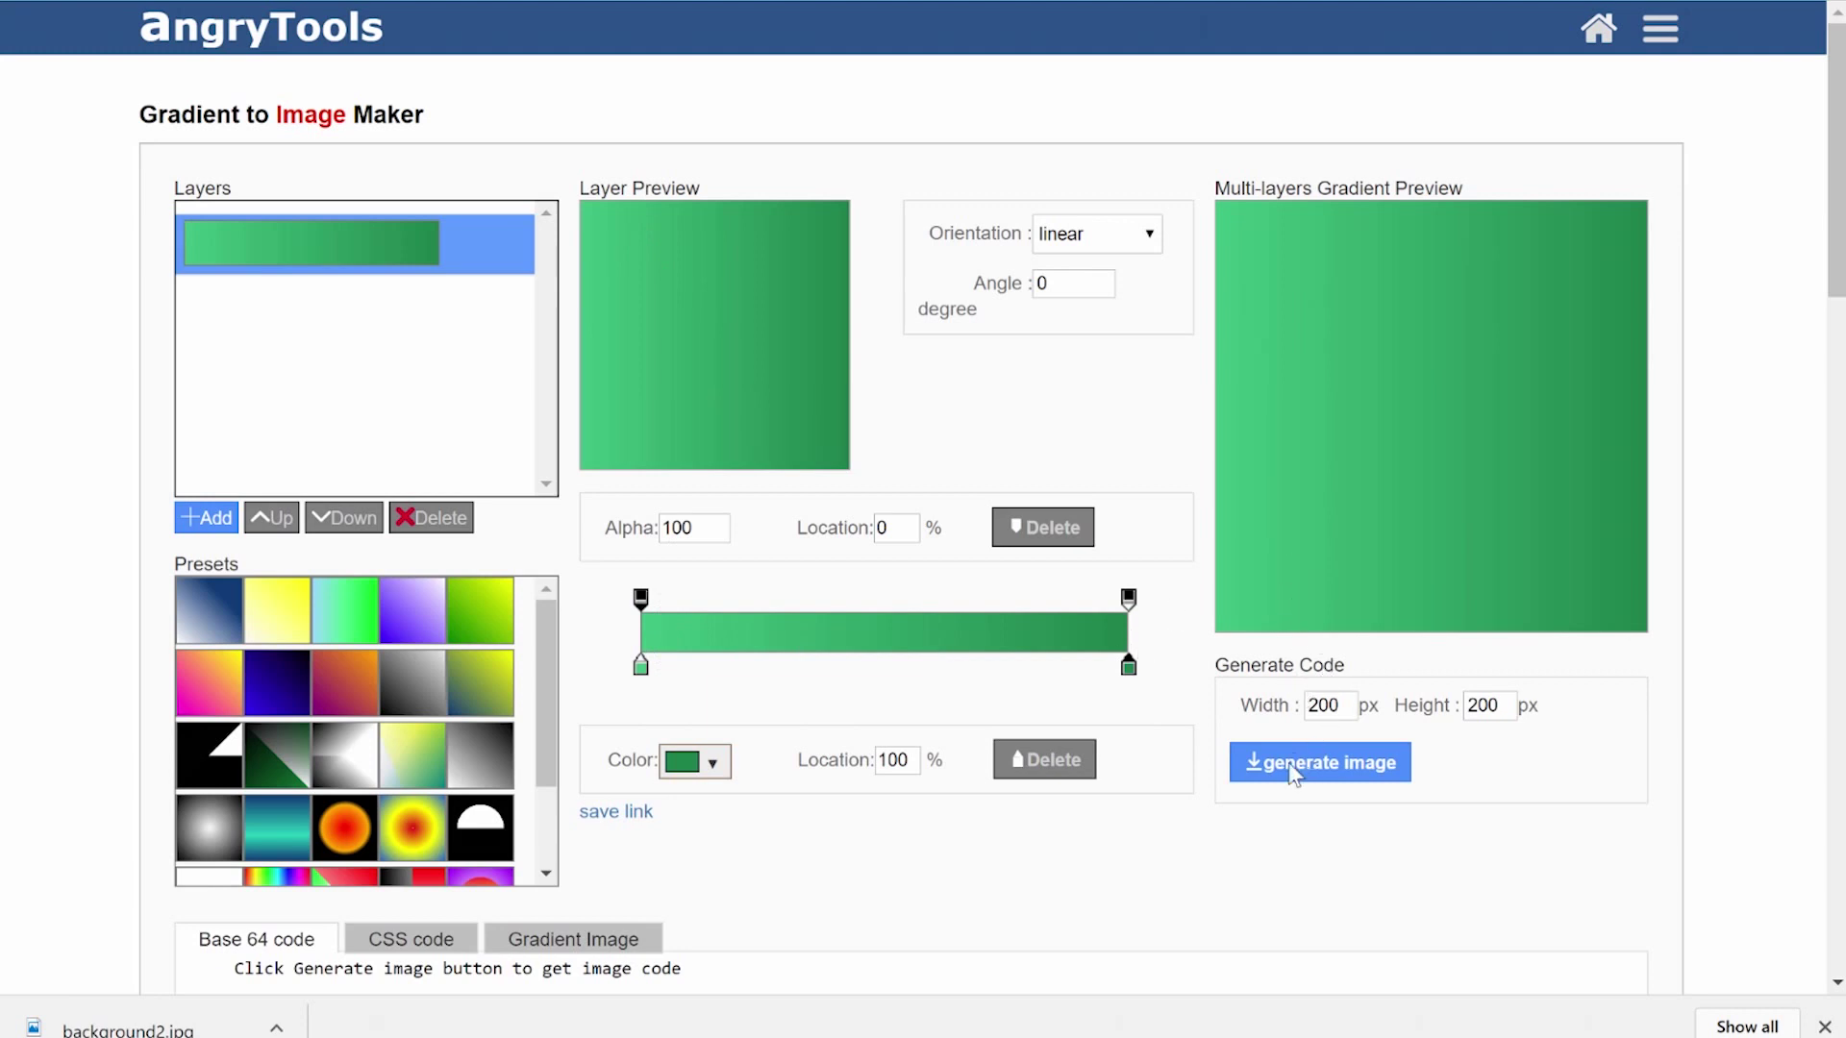
Set the gradient to 1920 × 800 px and generate the image.
double_click(1325, 706)
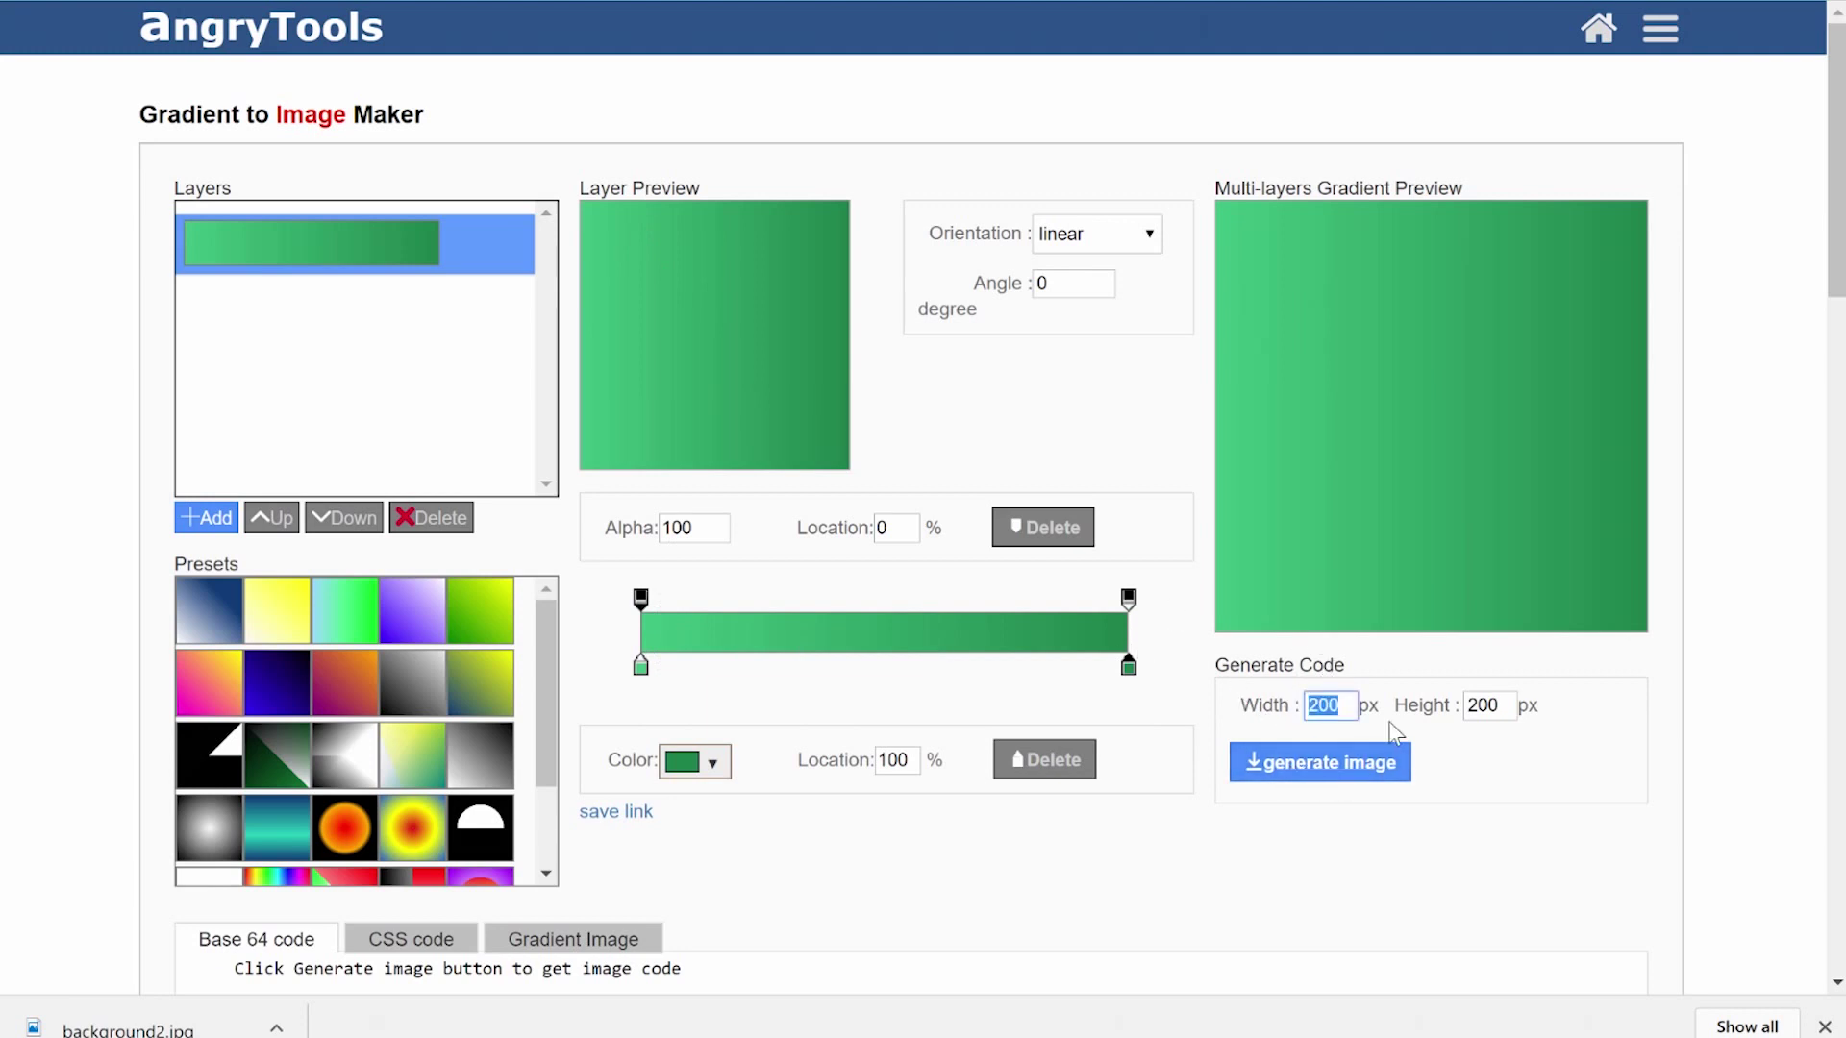
type("1920")
double_click(1490, 705)
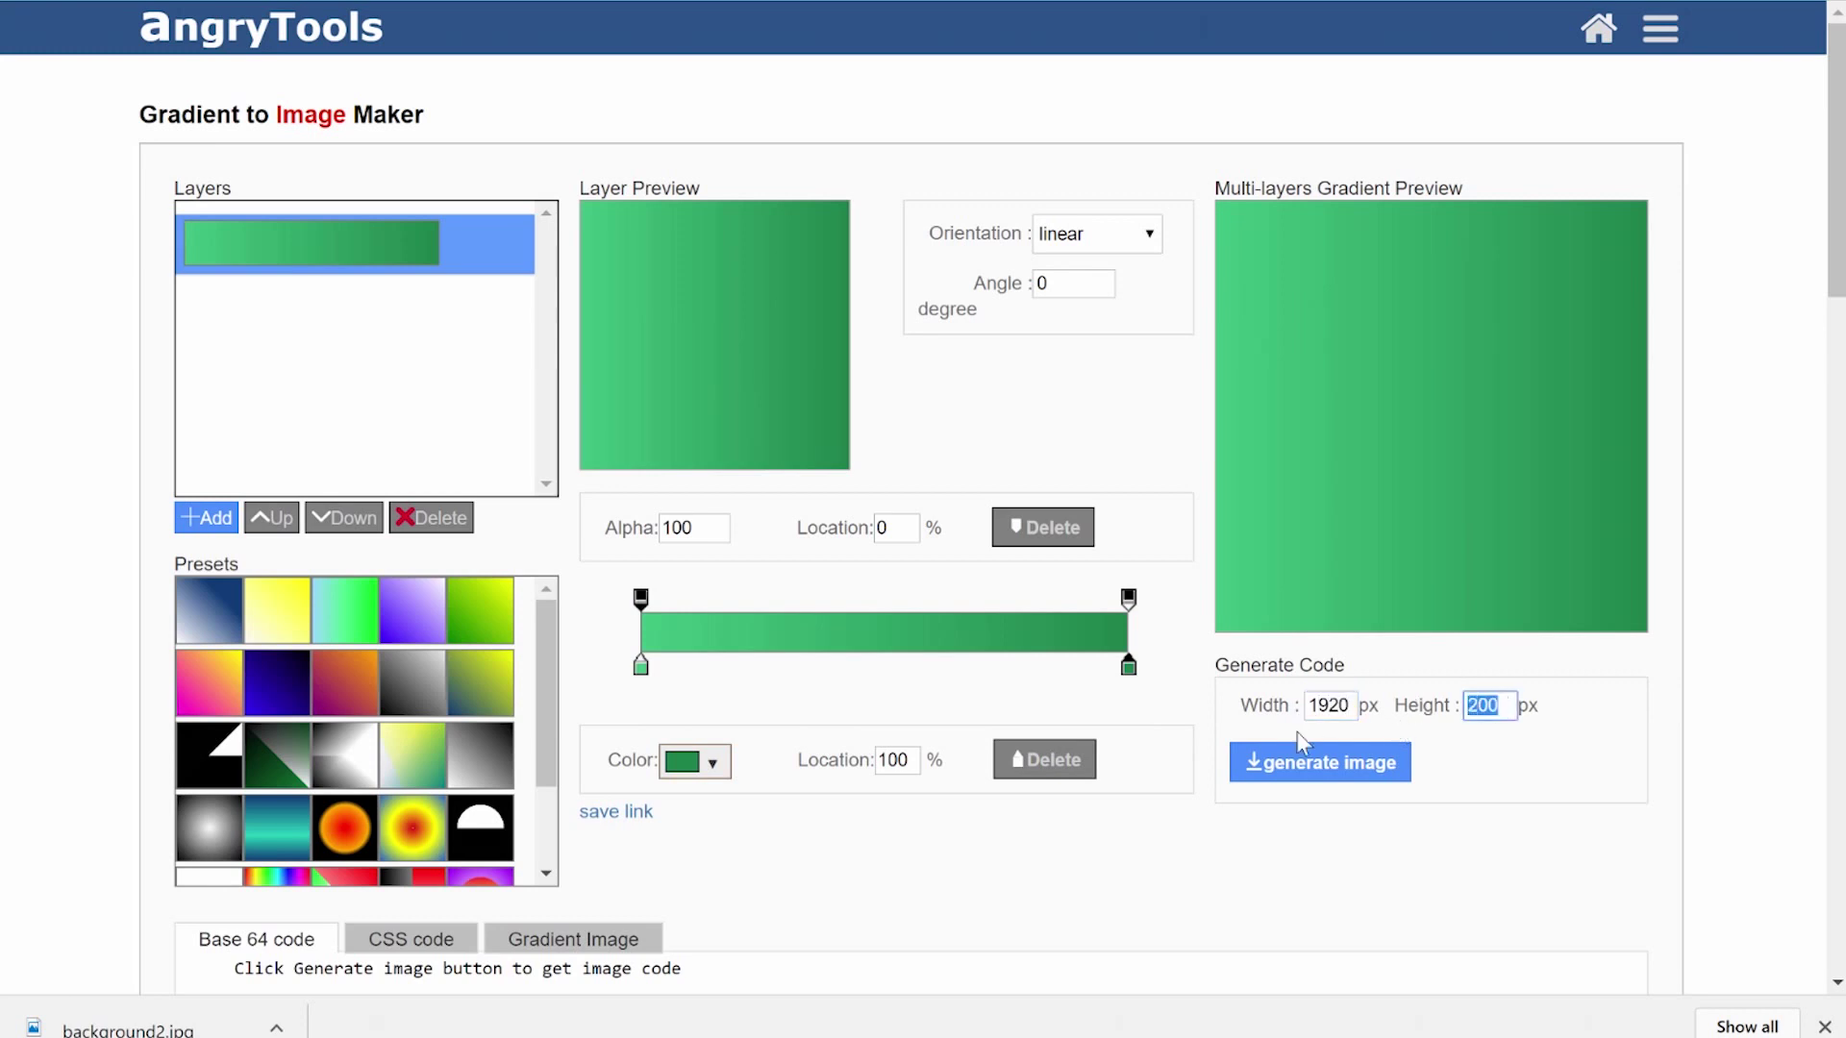
type("800")
left_click(1433, 774)
left_click(1342, 782)
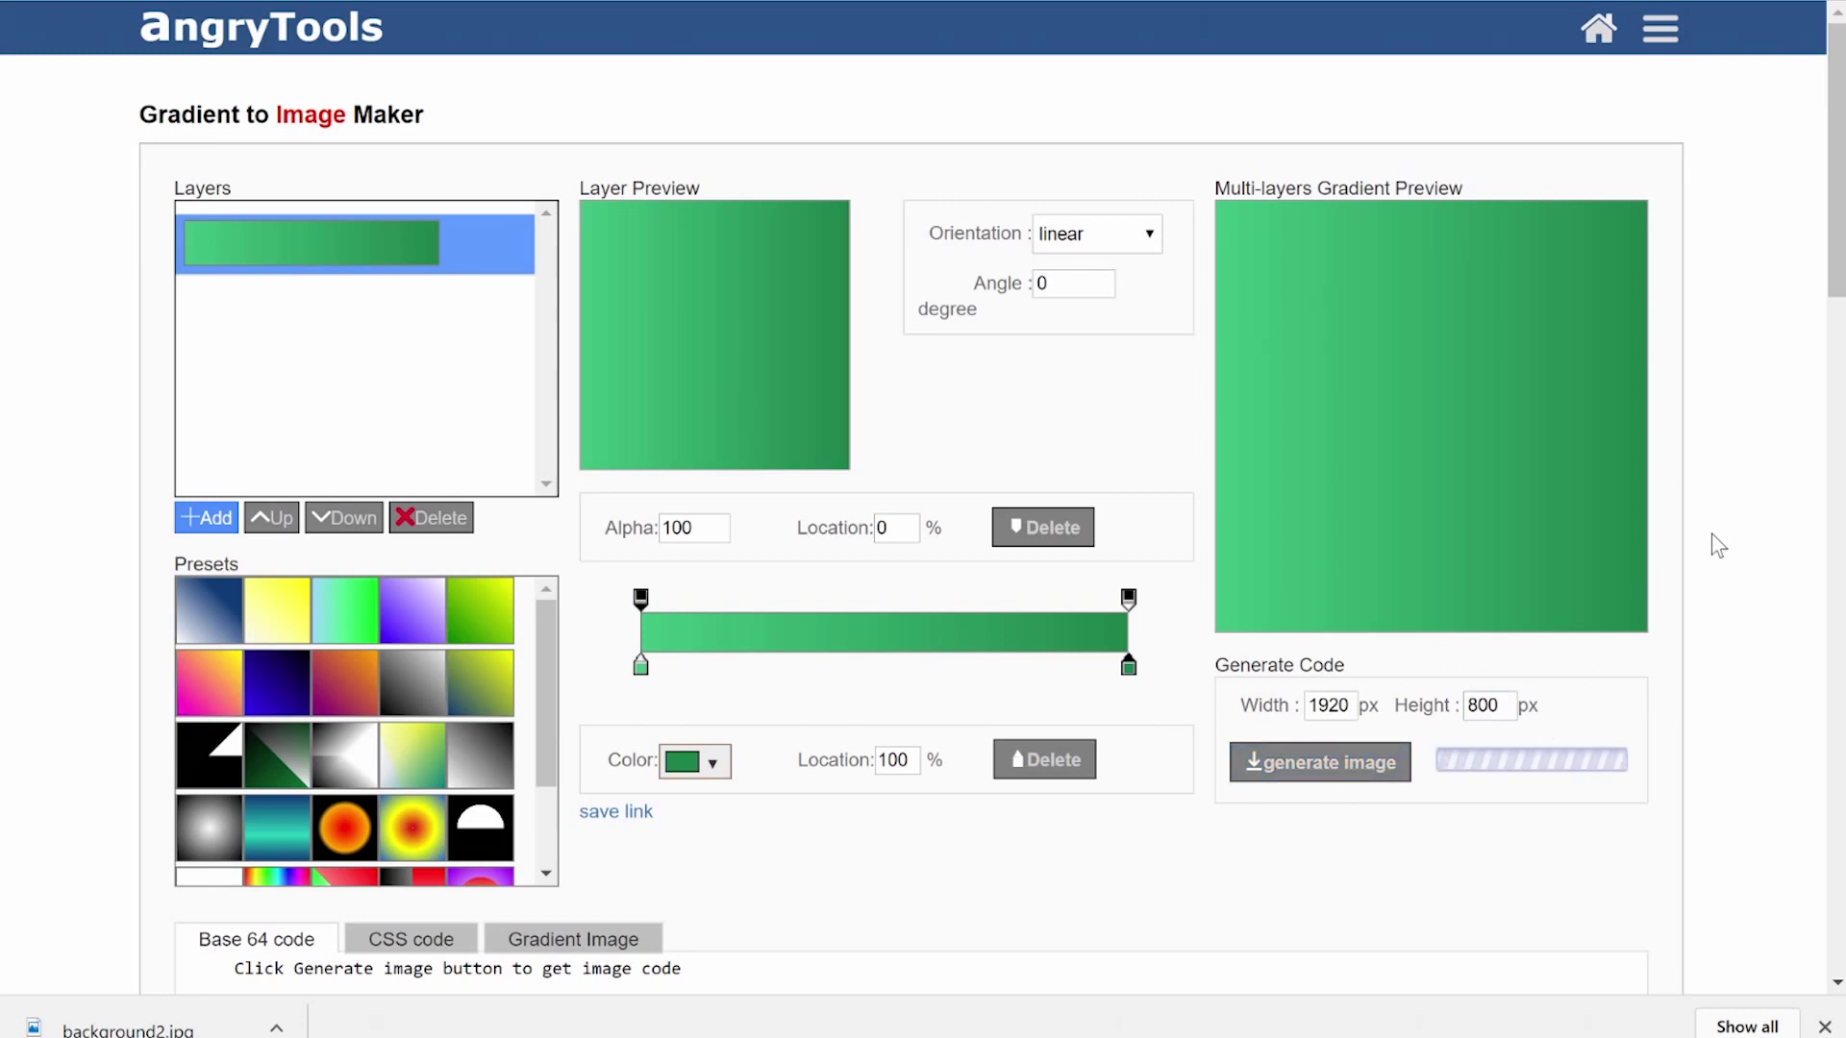
Download the generated green gradient image as a PNG.
left_click(1824, 1026)
scroll(577, 688, "down", 3)
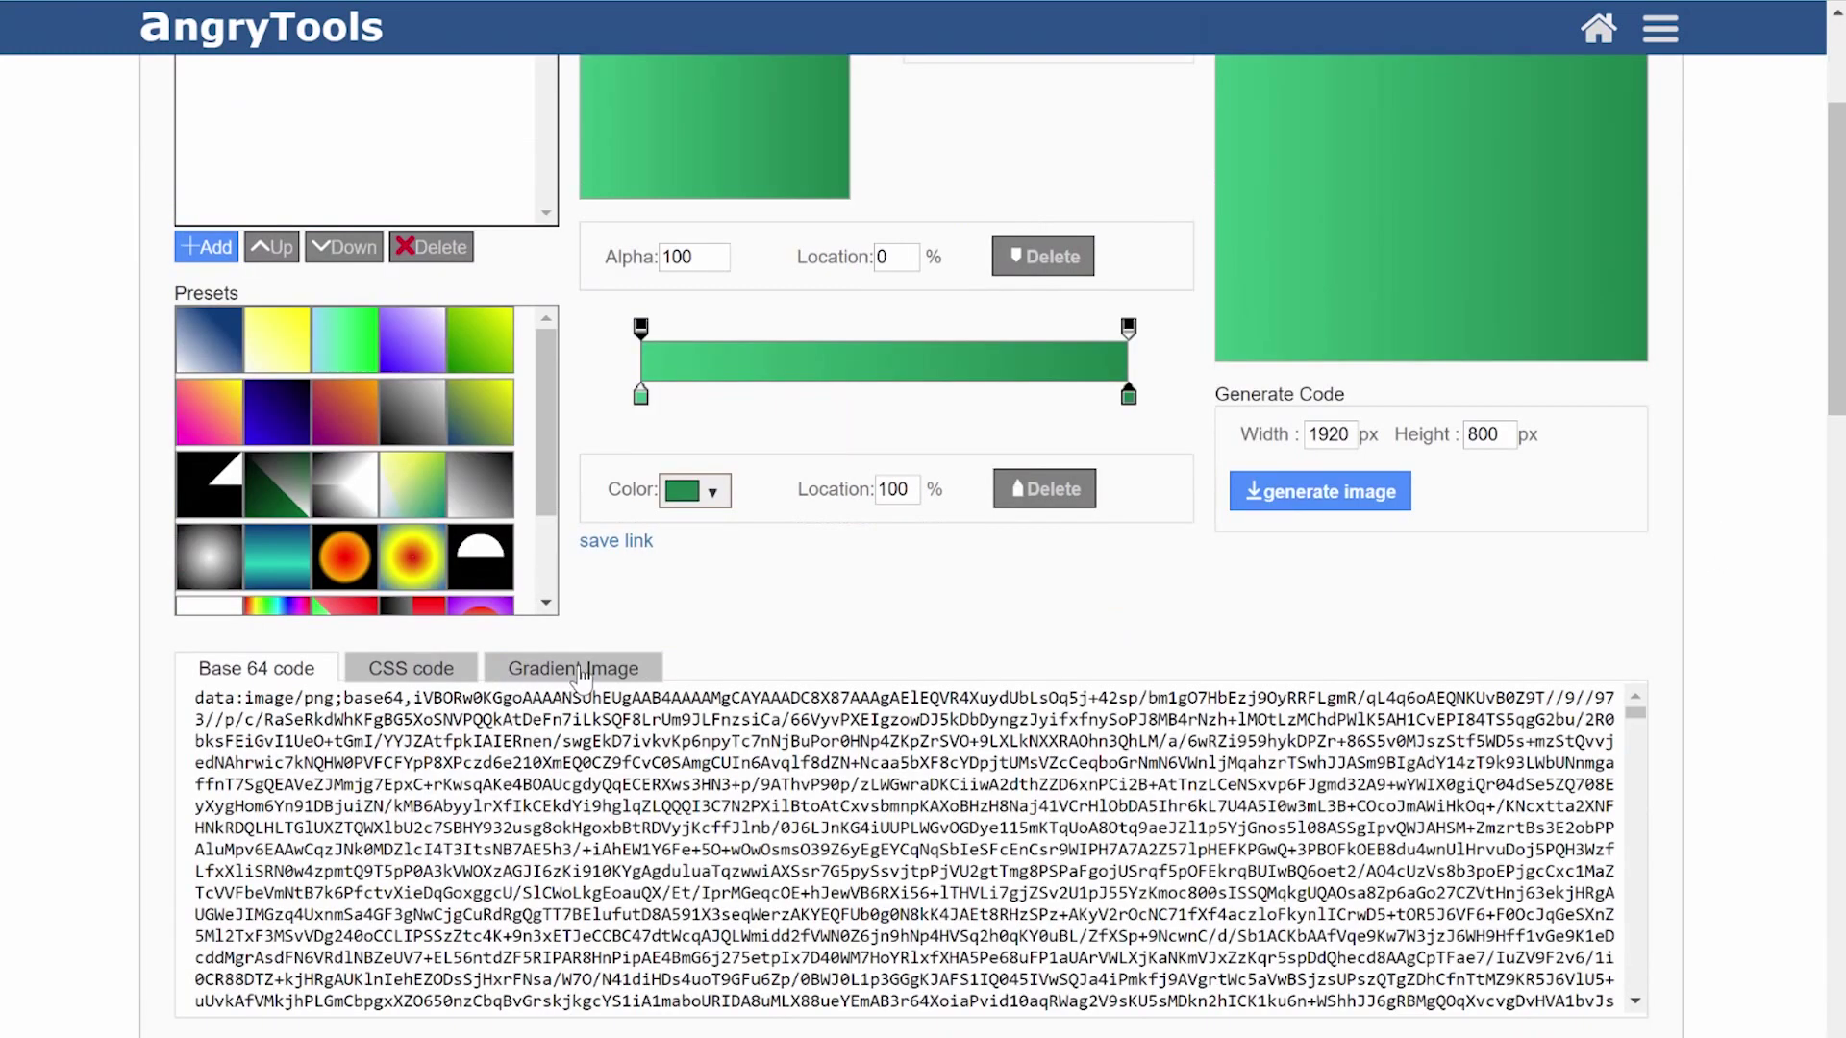
left_click(577, 670)
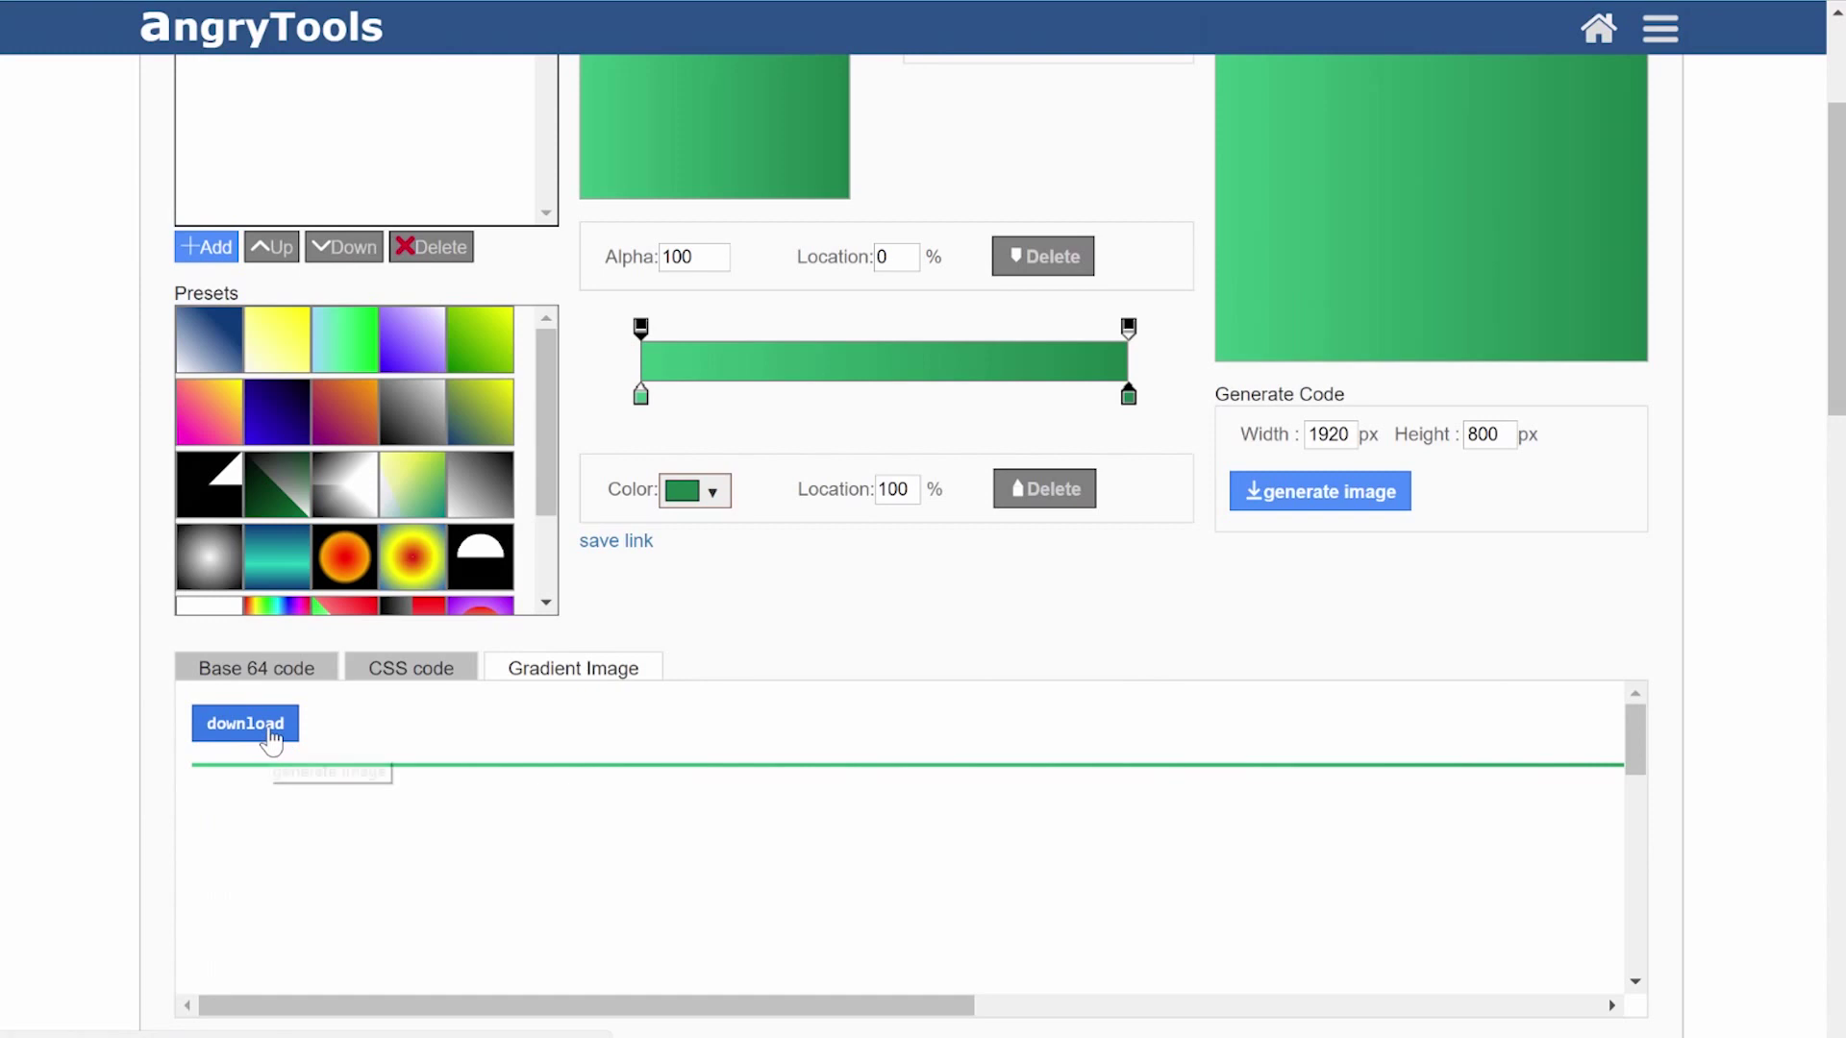
left_click(272, 736)
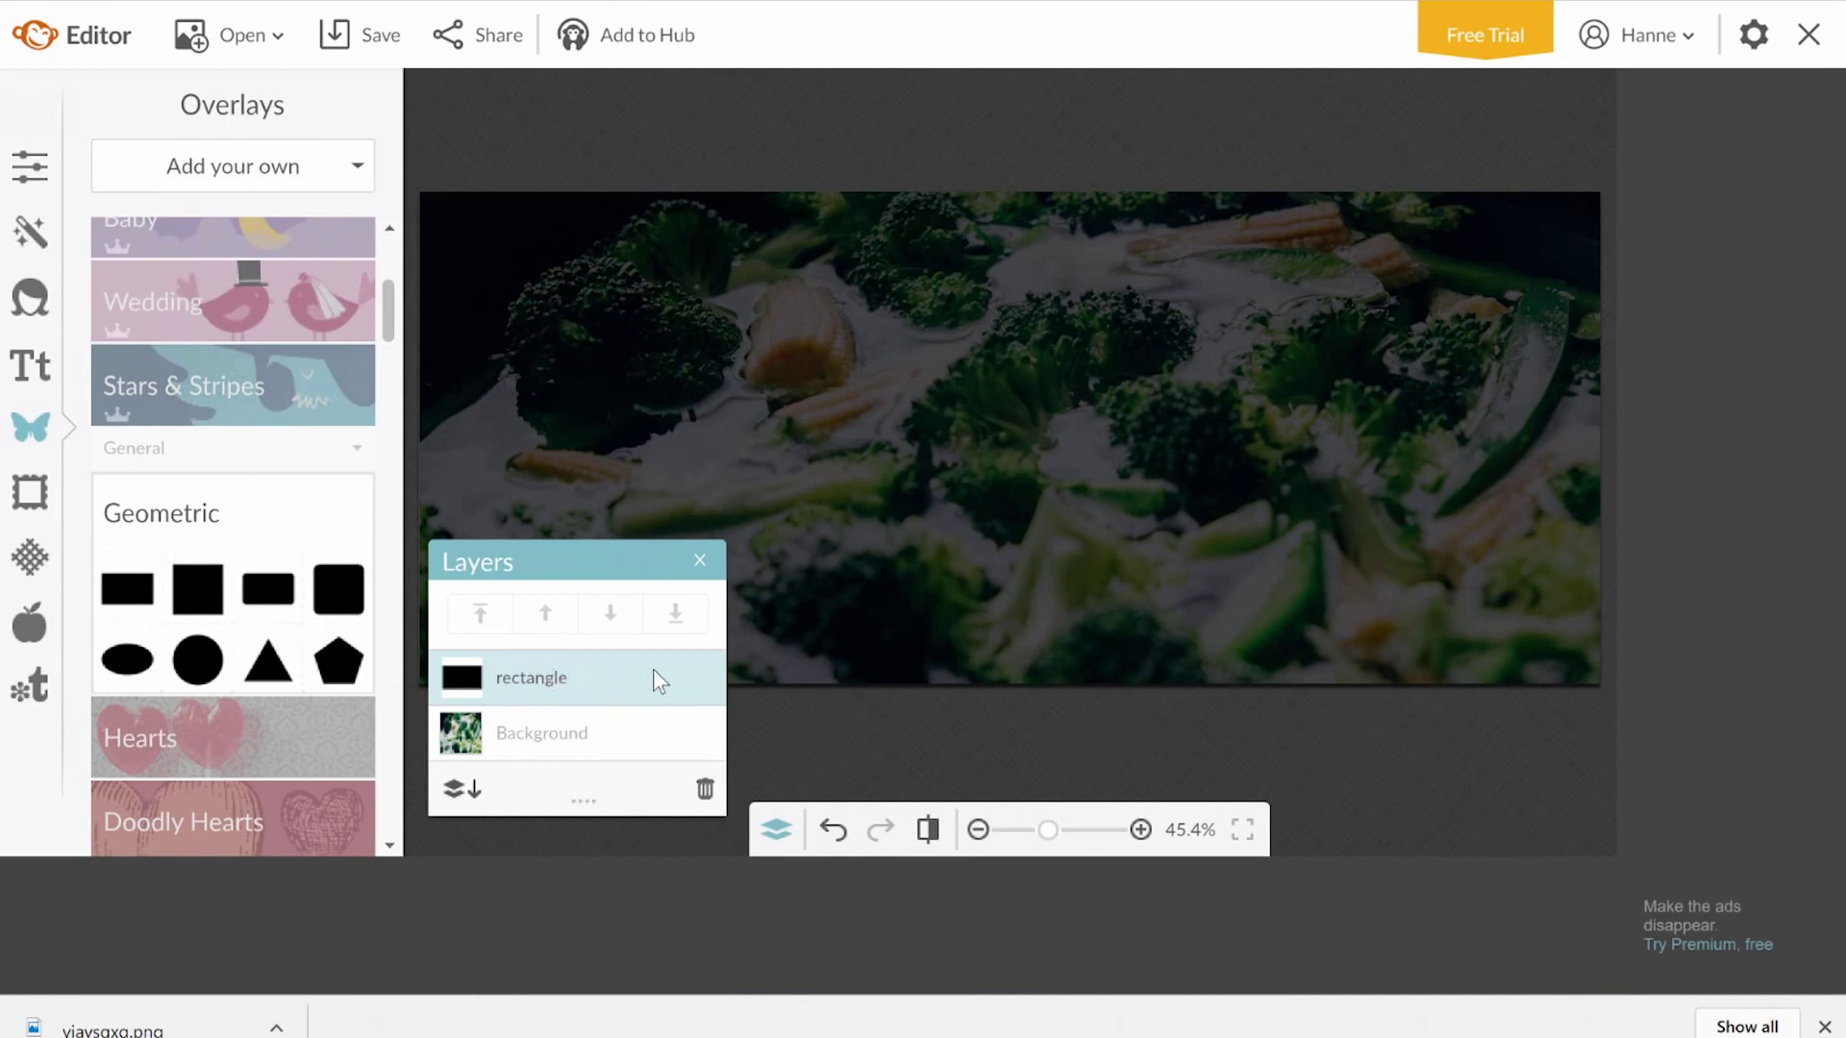
Delete the black rectangle and add yiavsgxq.png as an overlay stretched across the whole photo.
key("Delete")
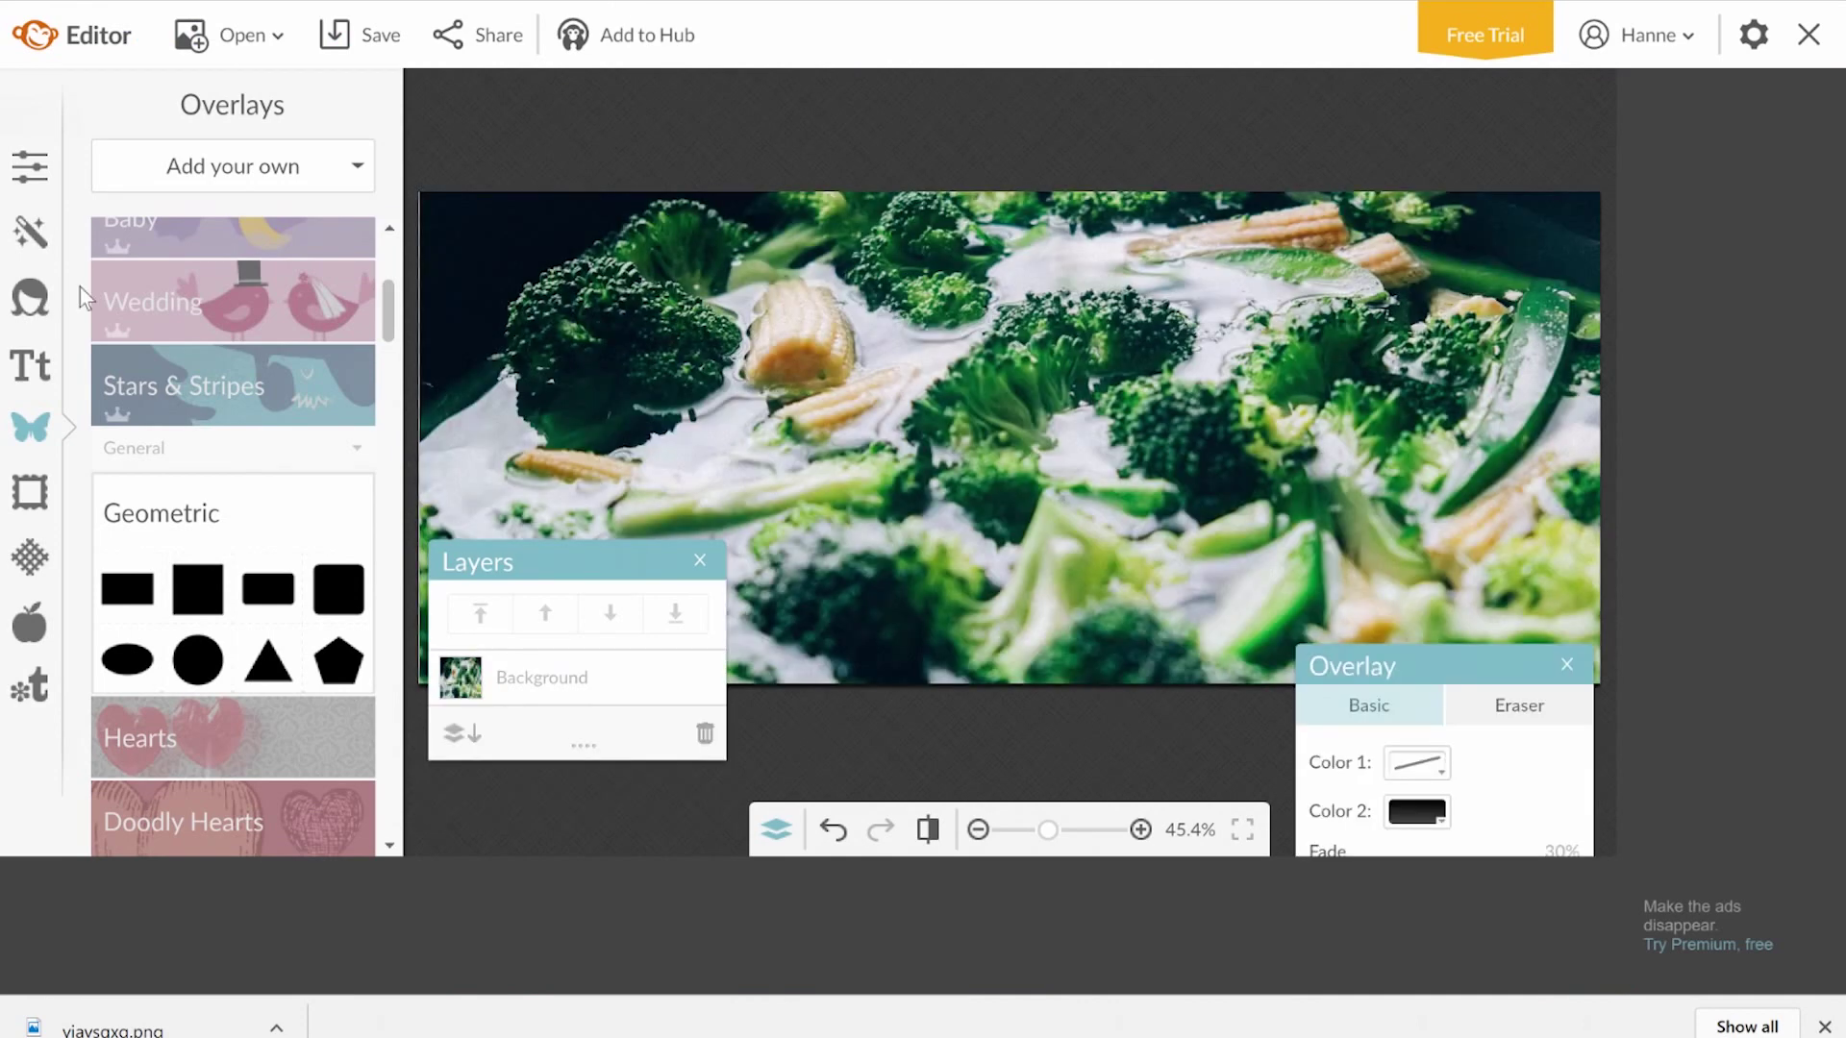
left_click(233, 170)
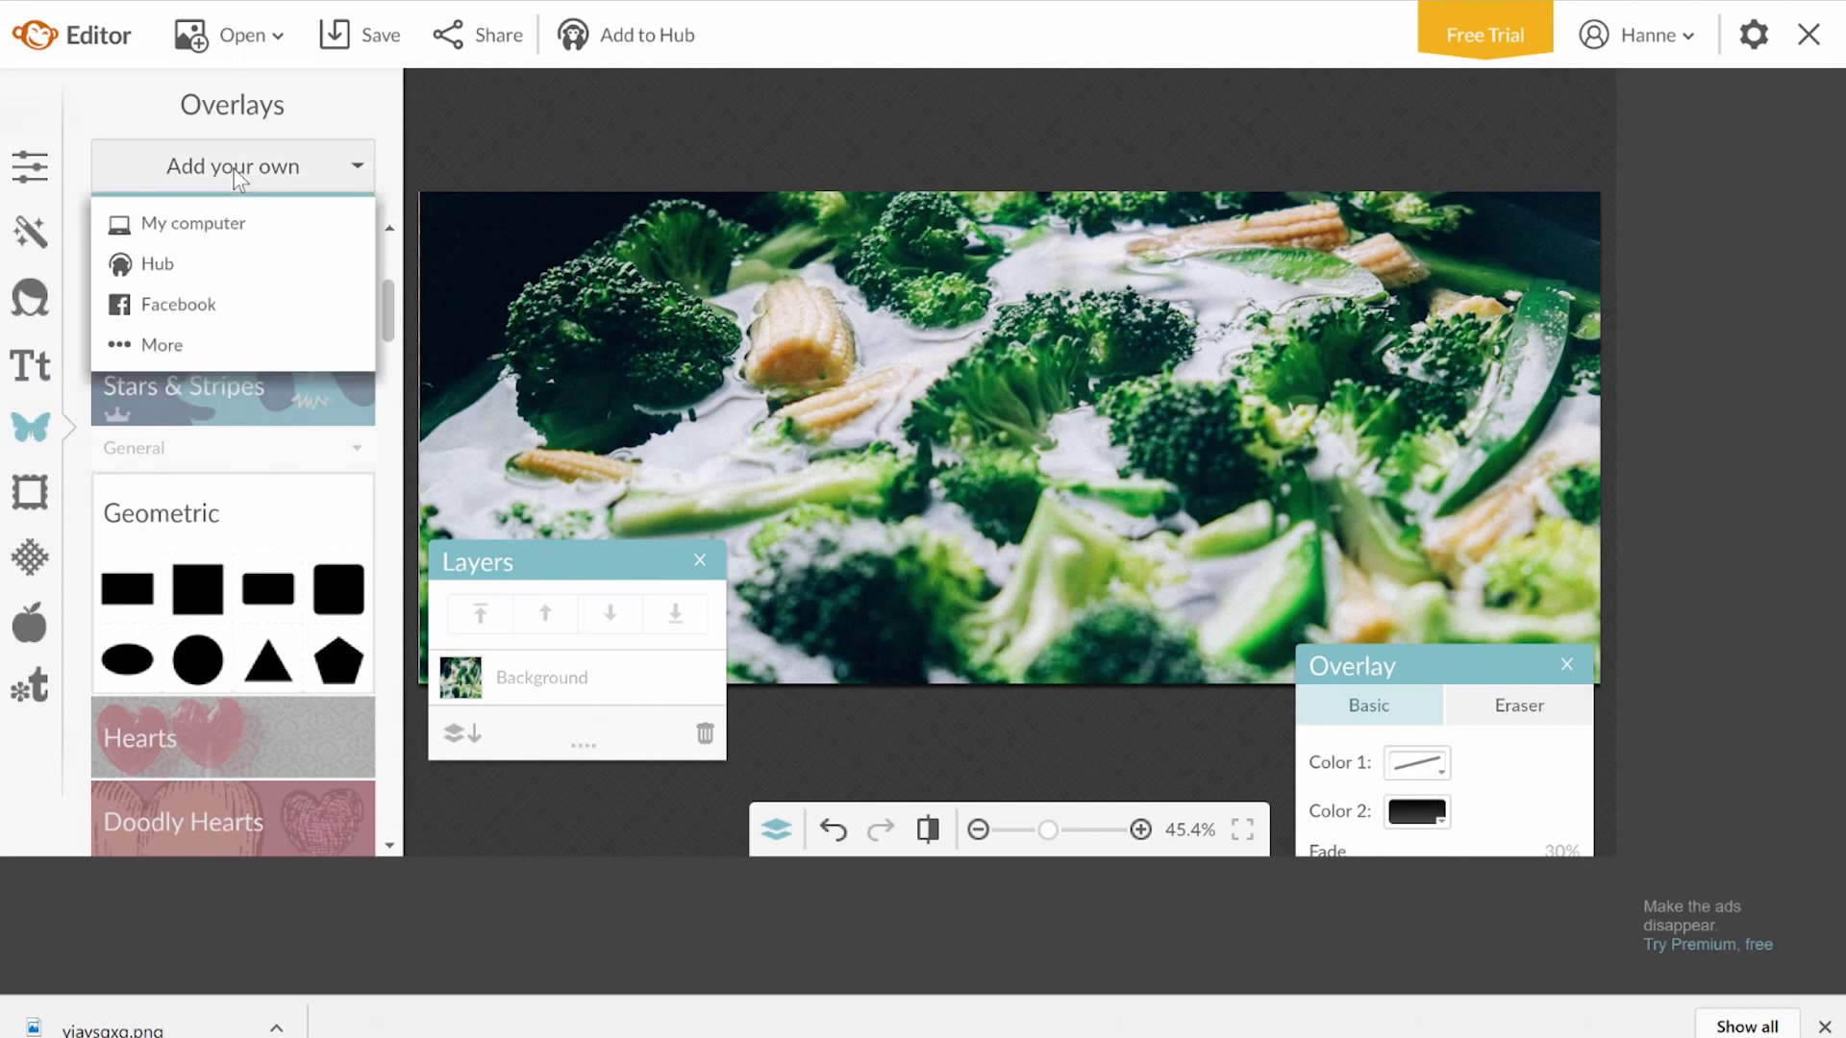
left_click(223, 227)
scroll(395, 302, "down", 5)
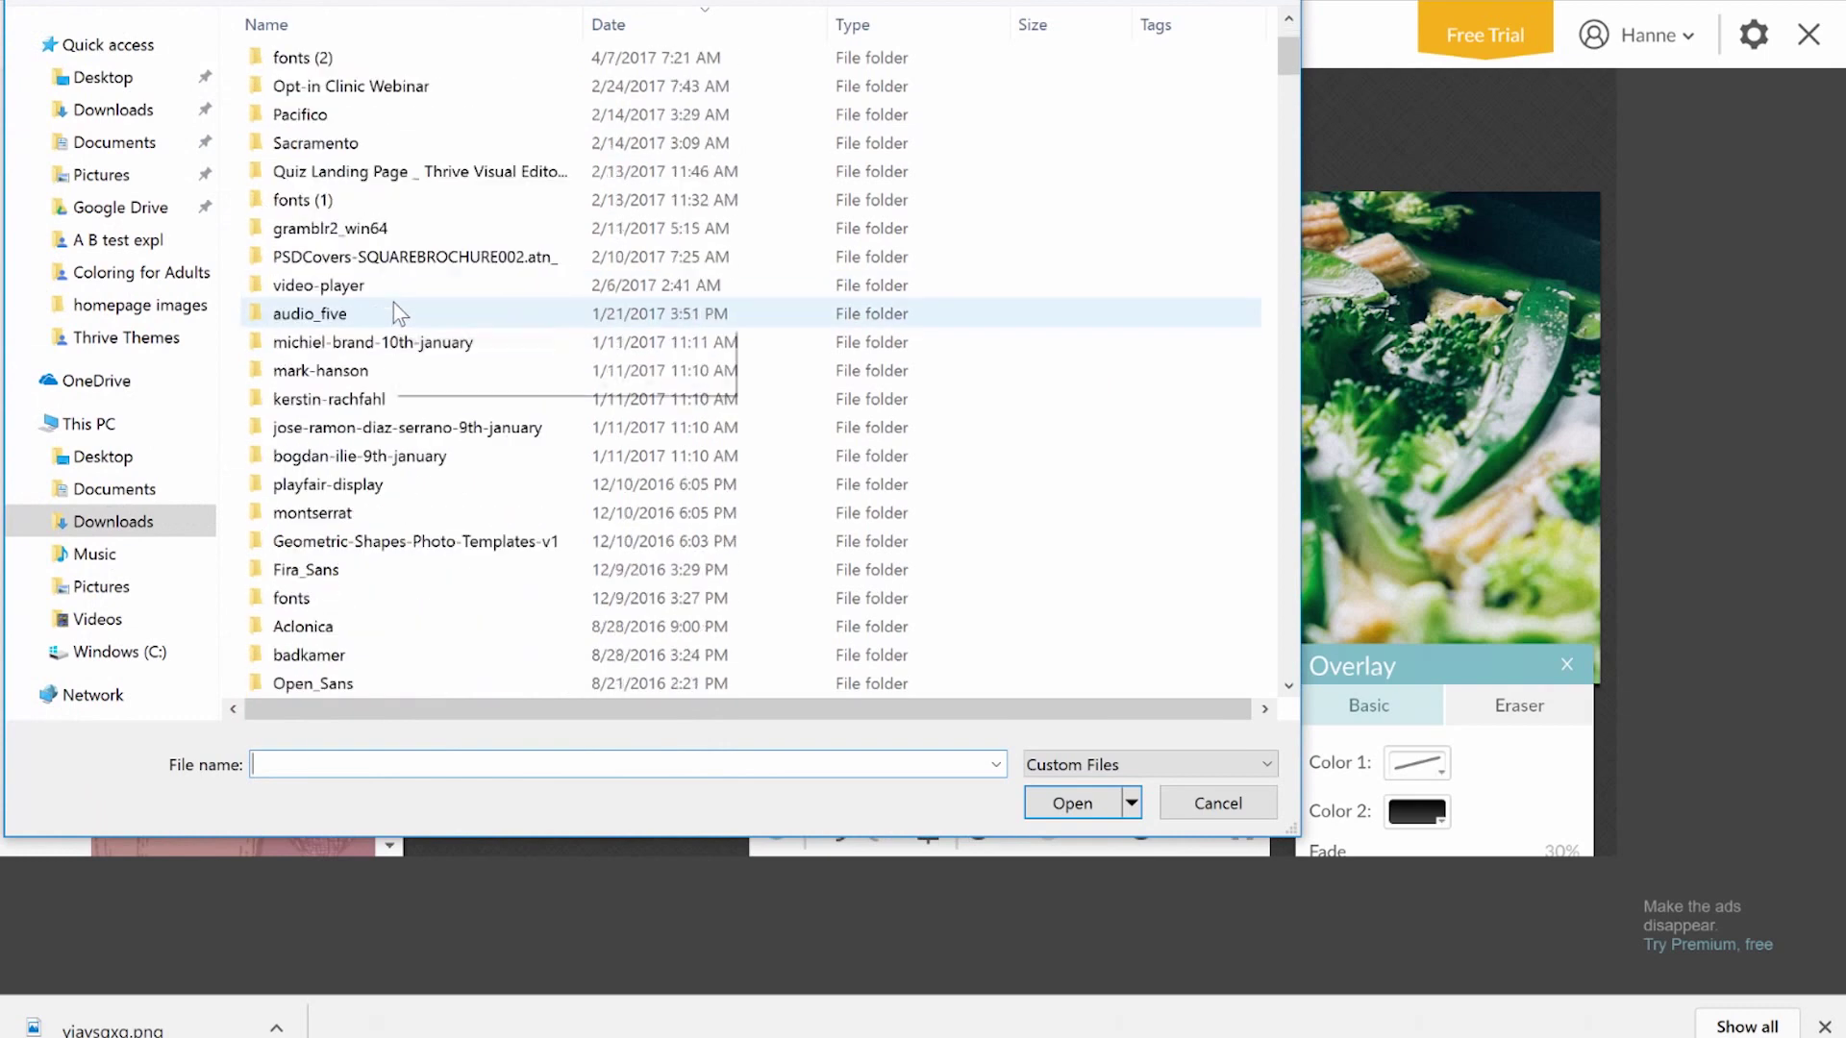
scroll(394, 456, "down", 1)
left_click(394, 538)
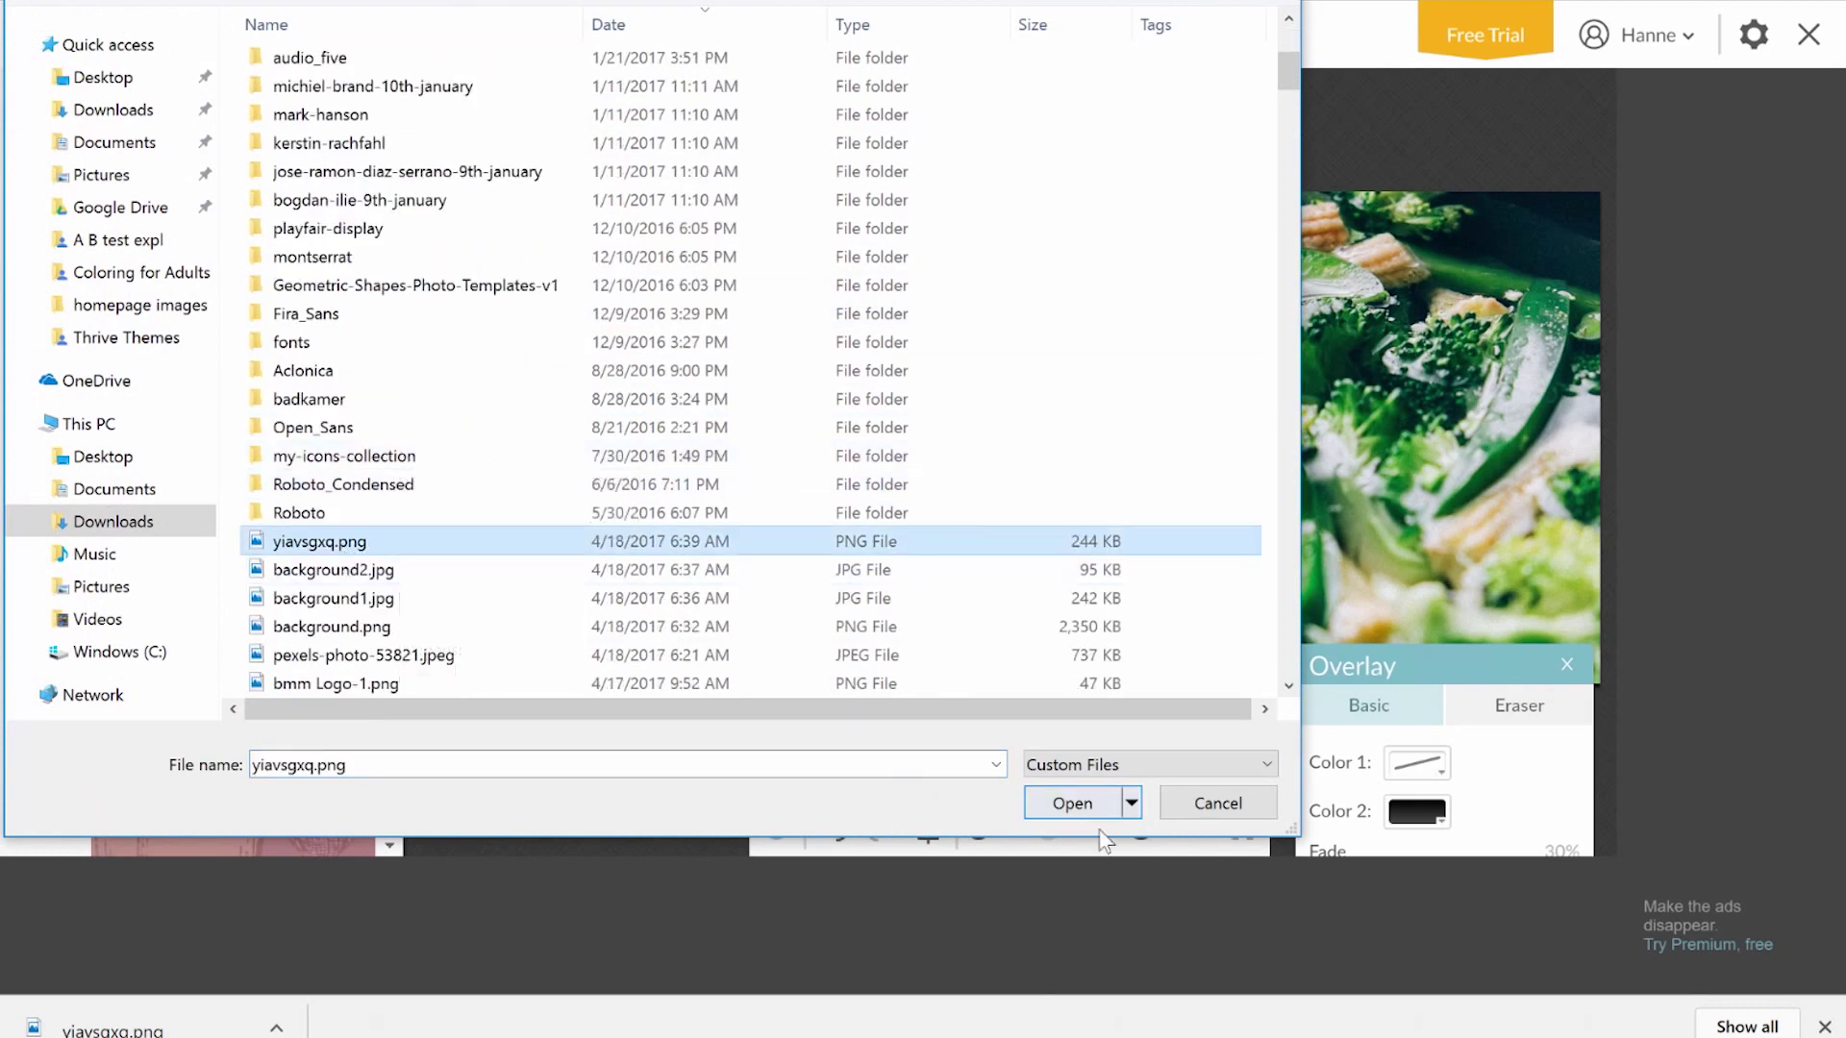
left_click(1067, 803)
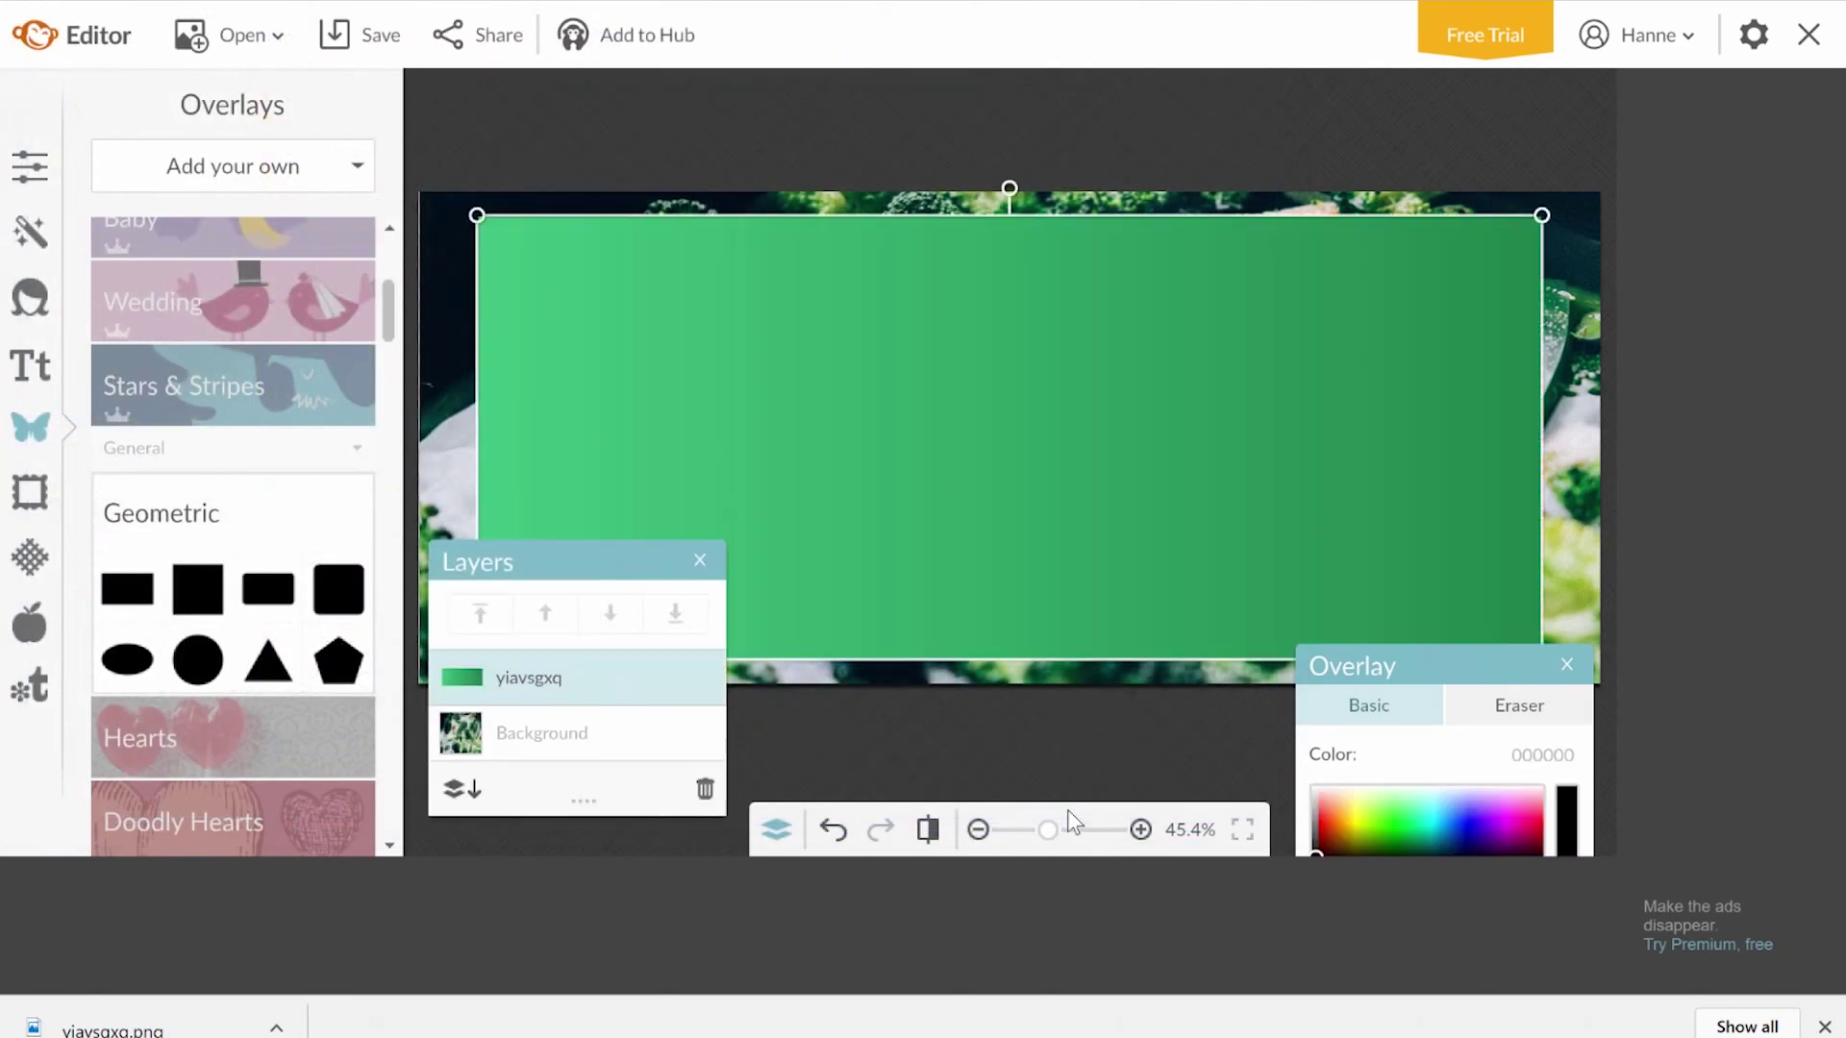
left_click_drag(1026, 416, 960, 392)
left_click_drag(1478, 630, 1627, 714)
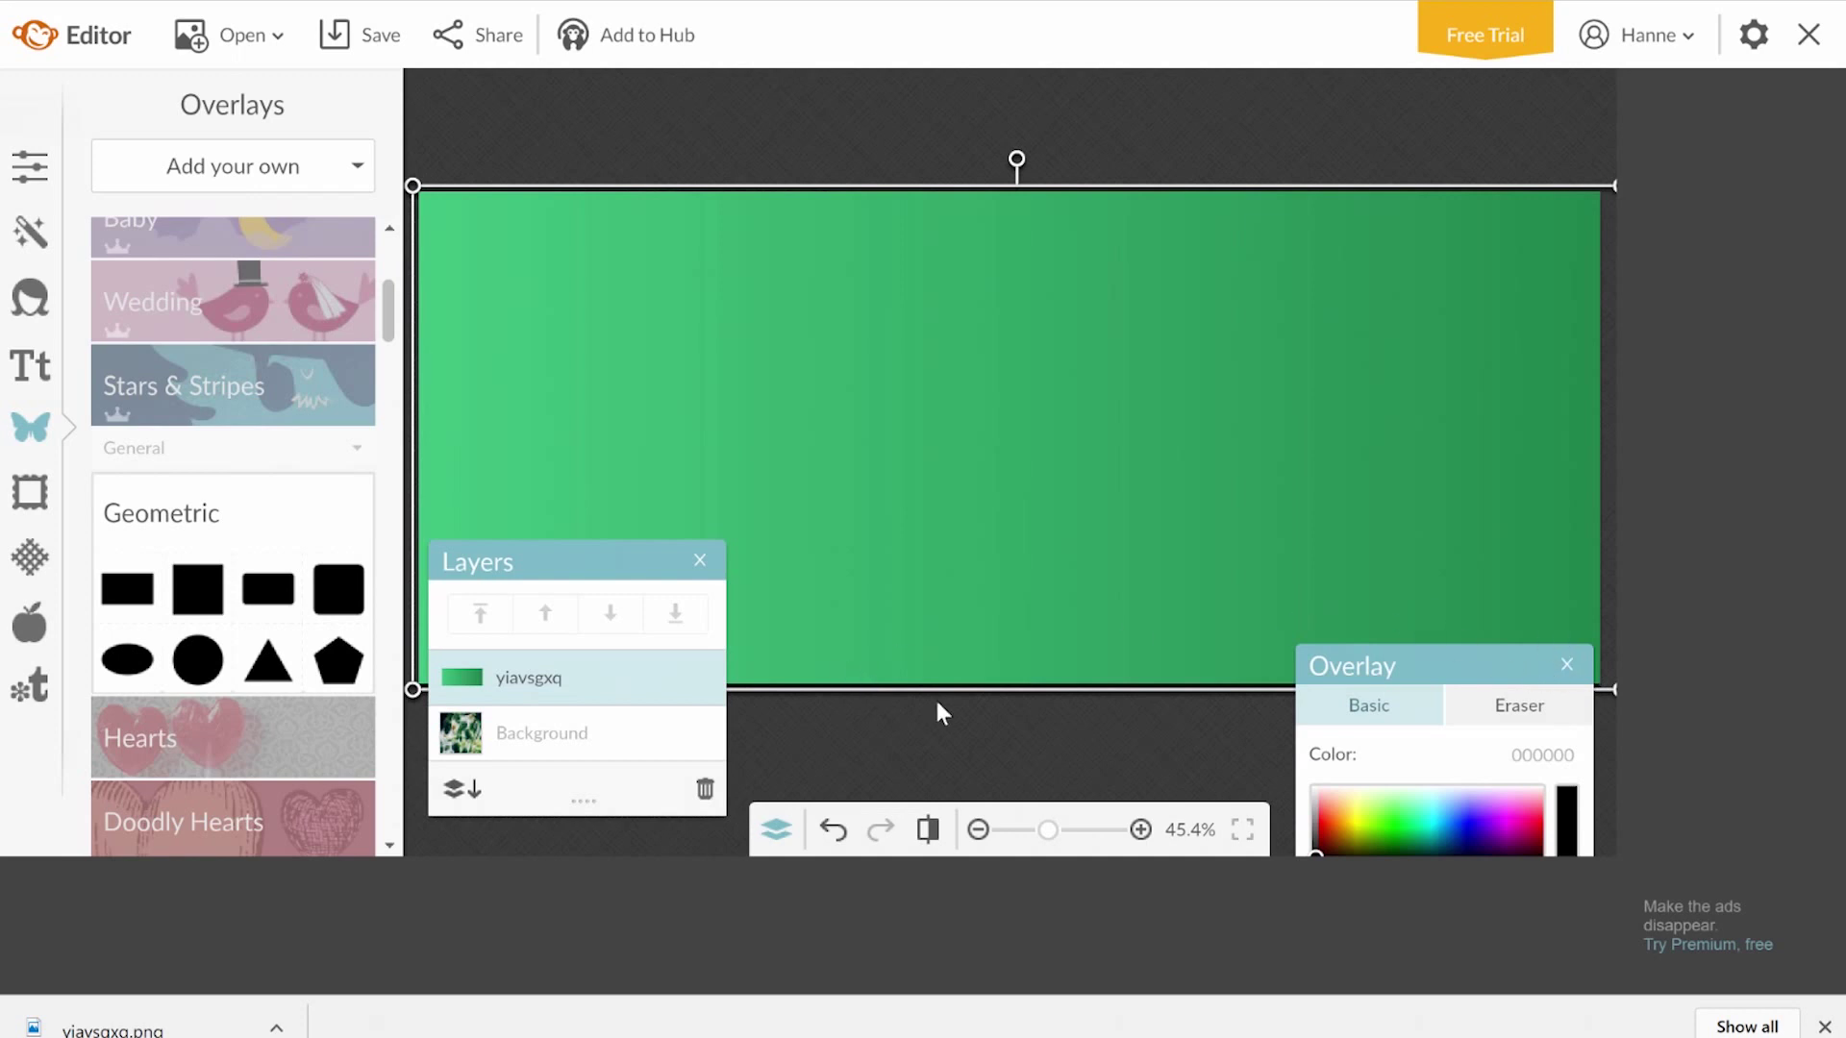
Add a white, size-158, centred 'HEALTHY RECIPES FOR BUSY MUMS' title spanning the banner.
left_click(27, 375)
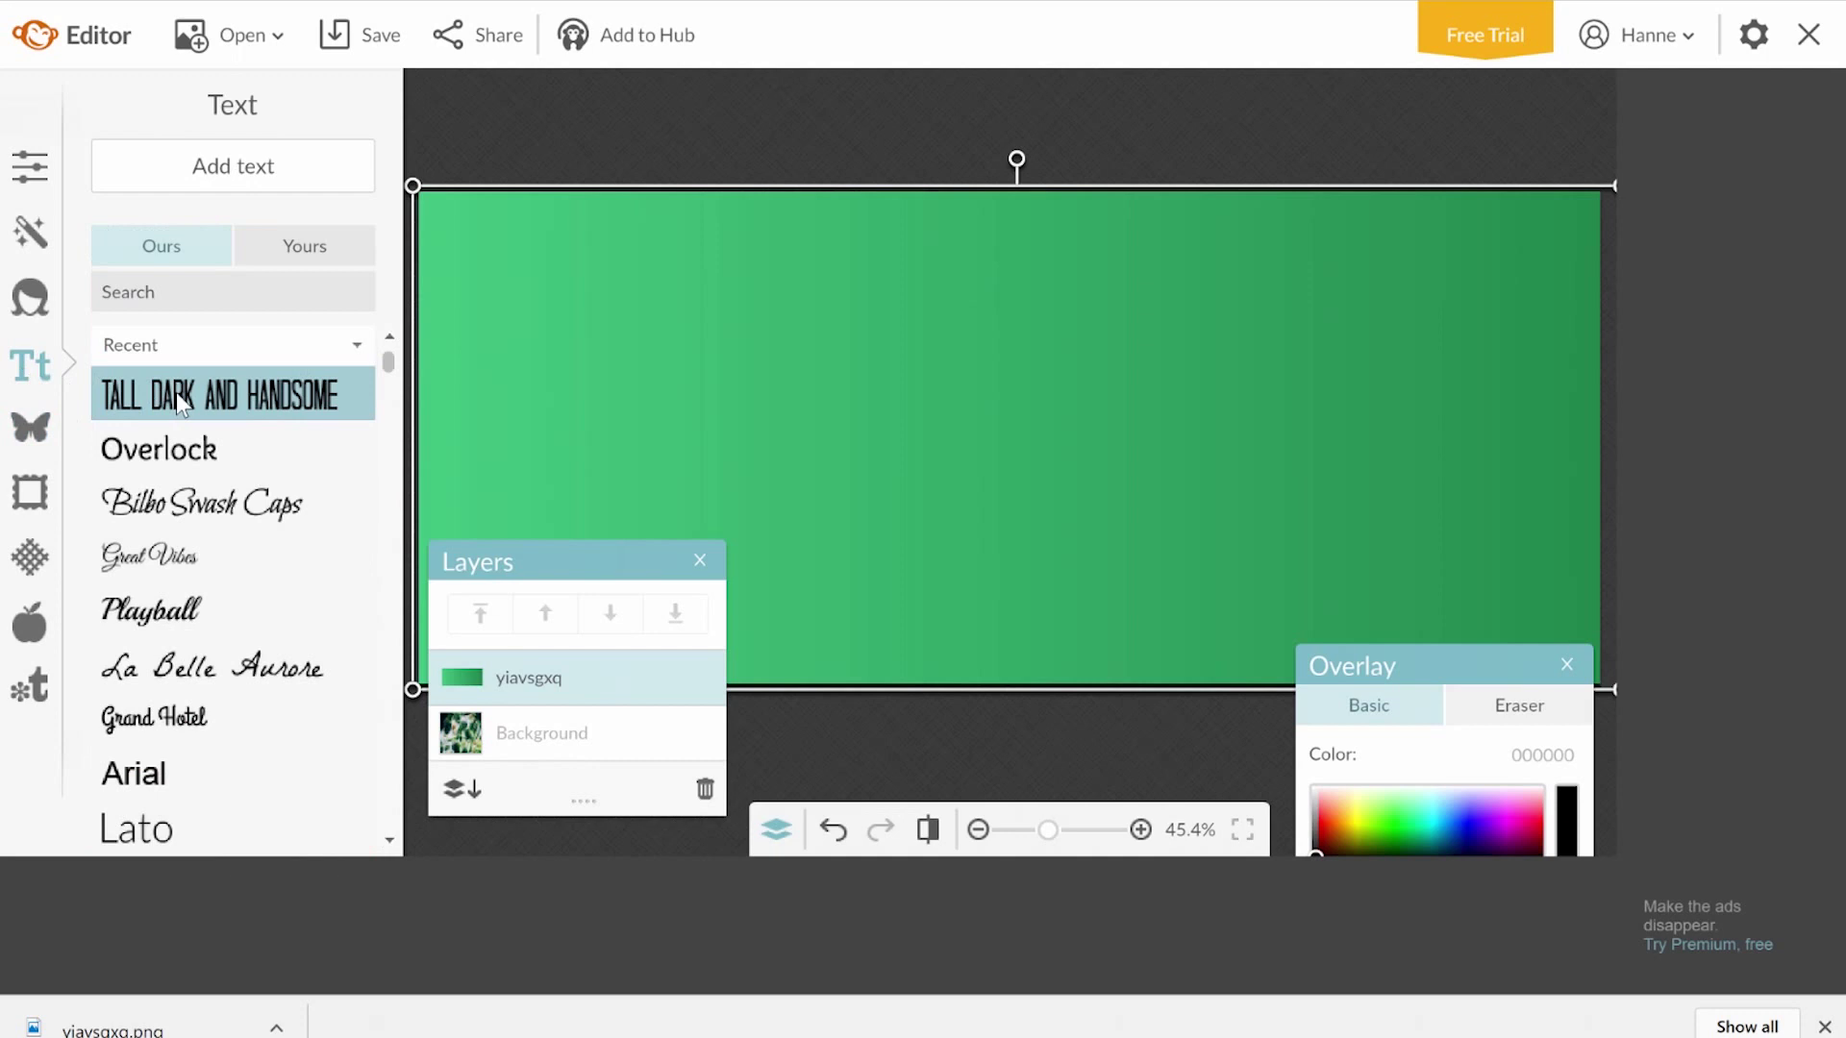
left_click(251, 174)
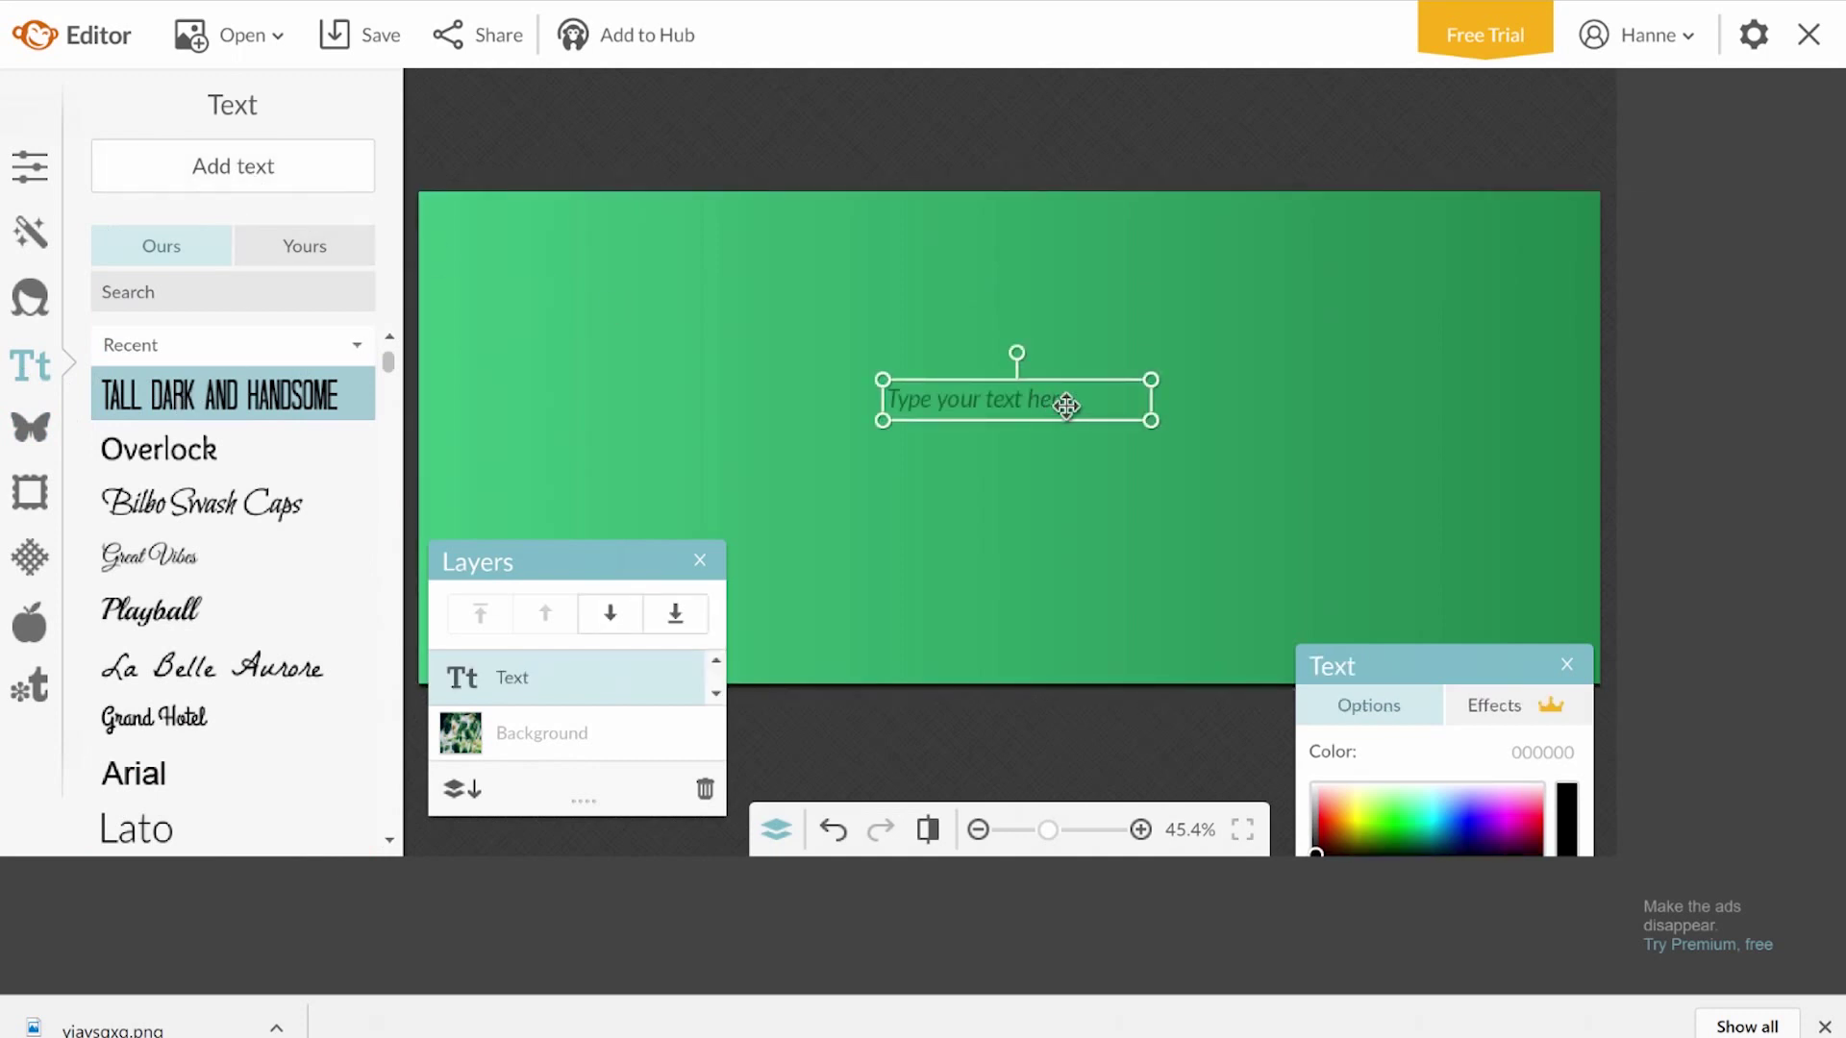
type("Healthy Recipes For Busy Mums")
left_click(1307, 505)
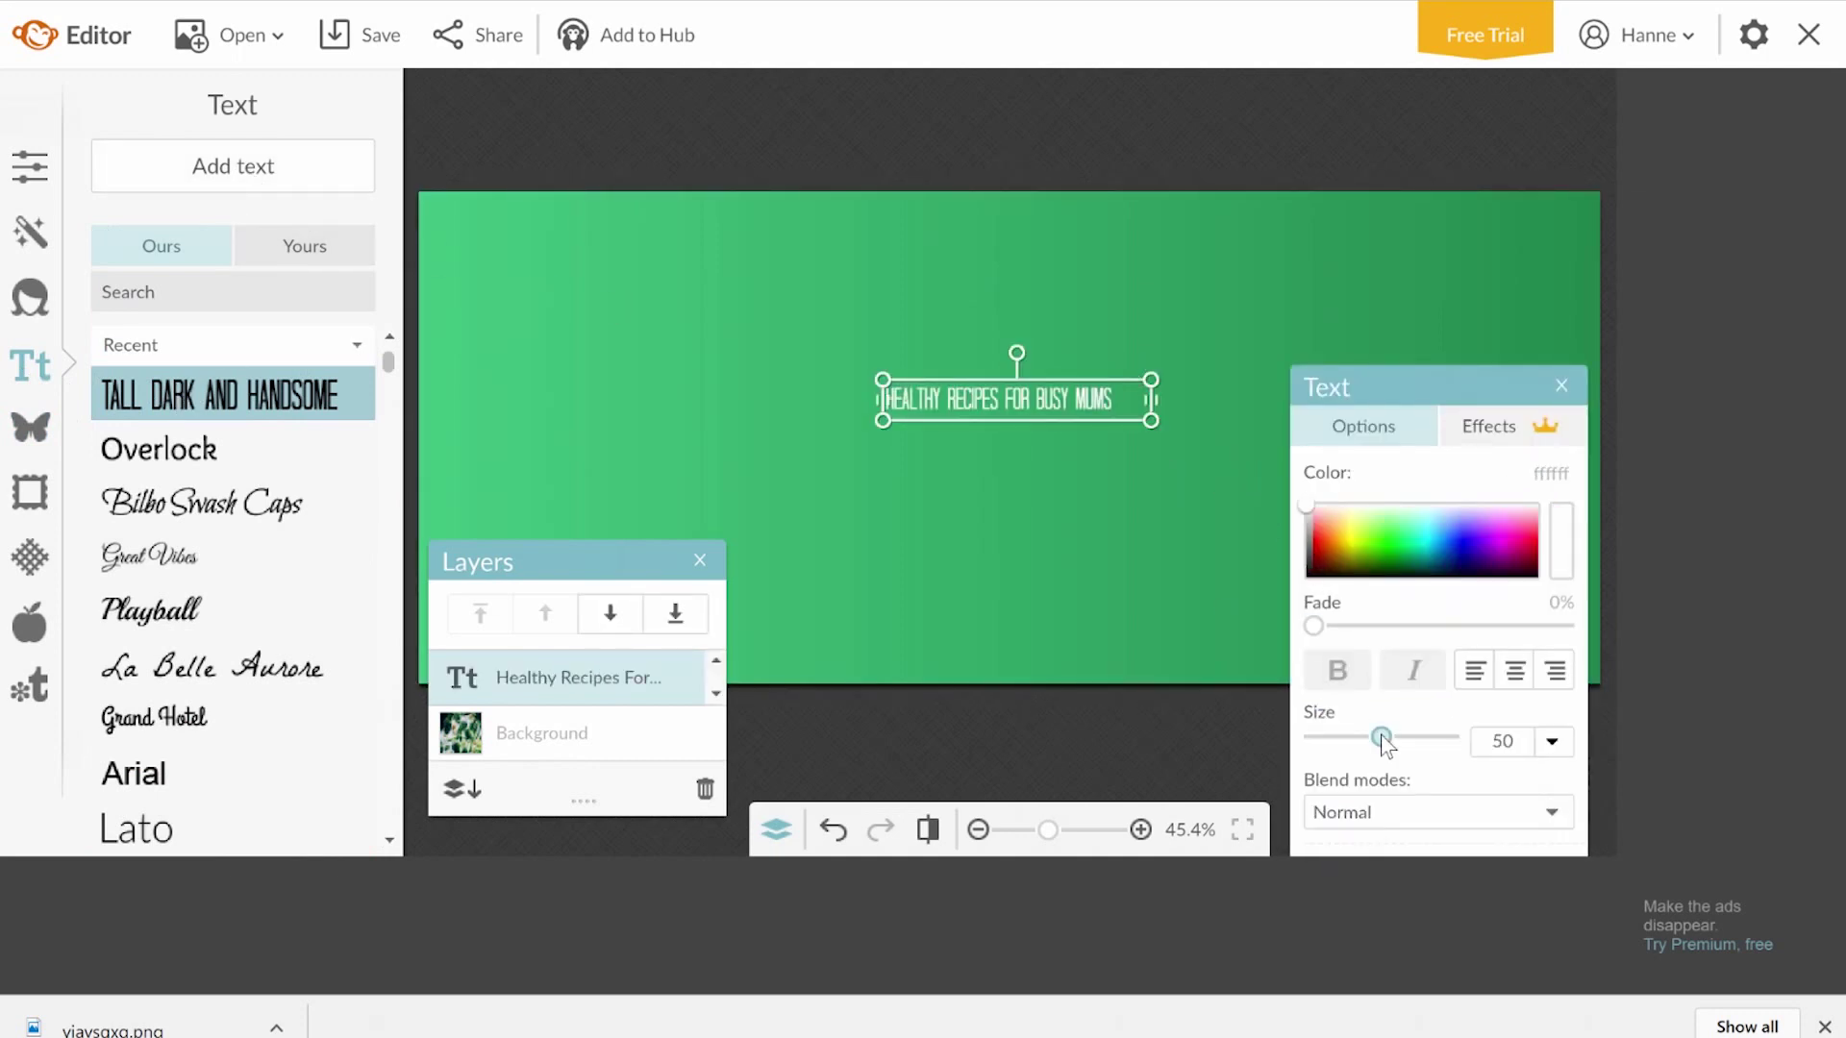
left_click_drag(1381, 738, 1437, 737)
left_click_drag(1365, 402, 1571, 402)
left_click(1515, 670)
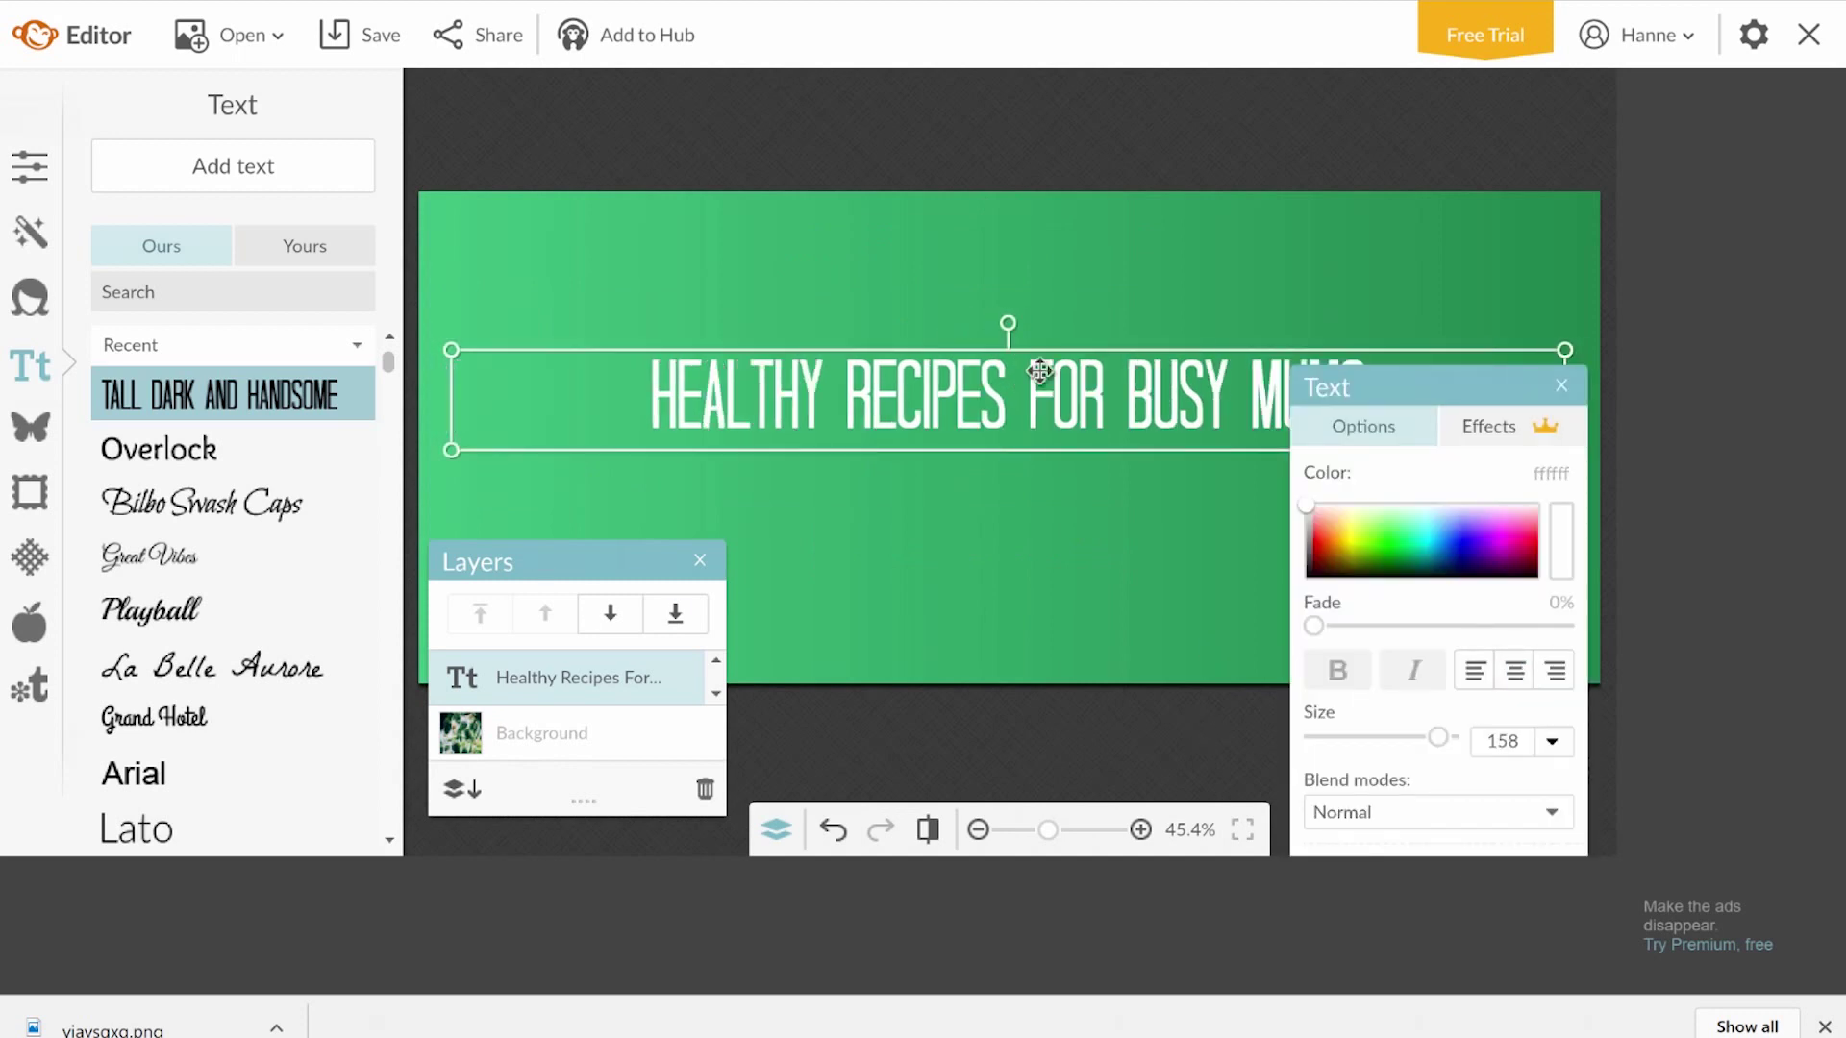
left_click(1043, 747)
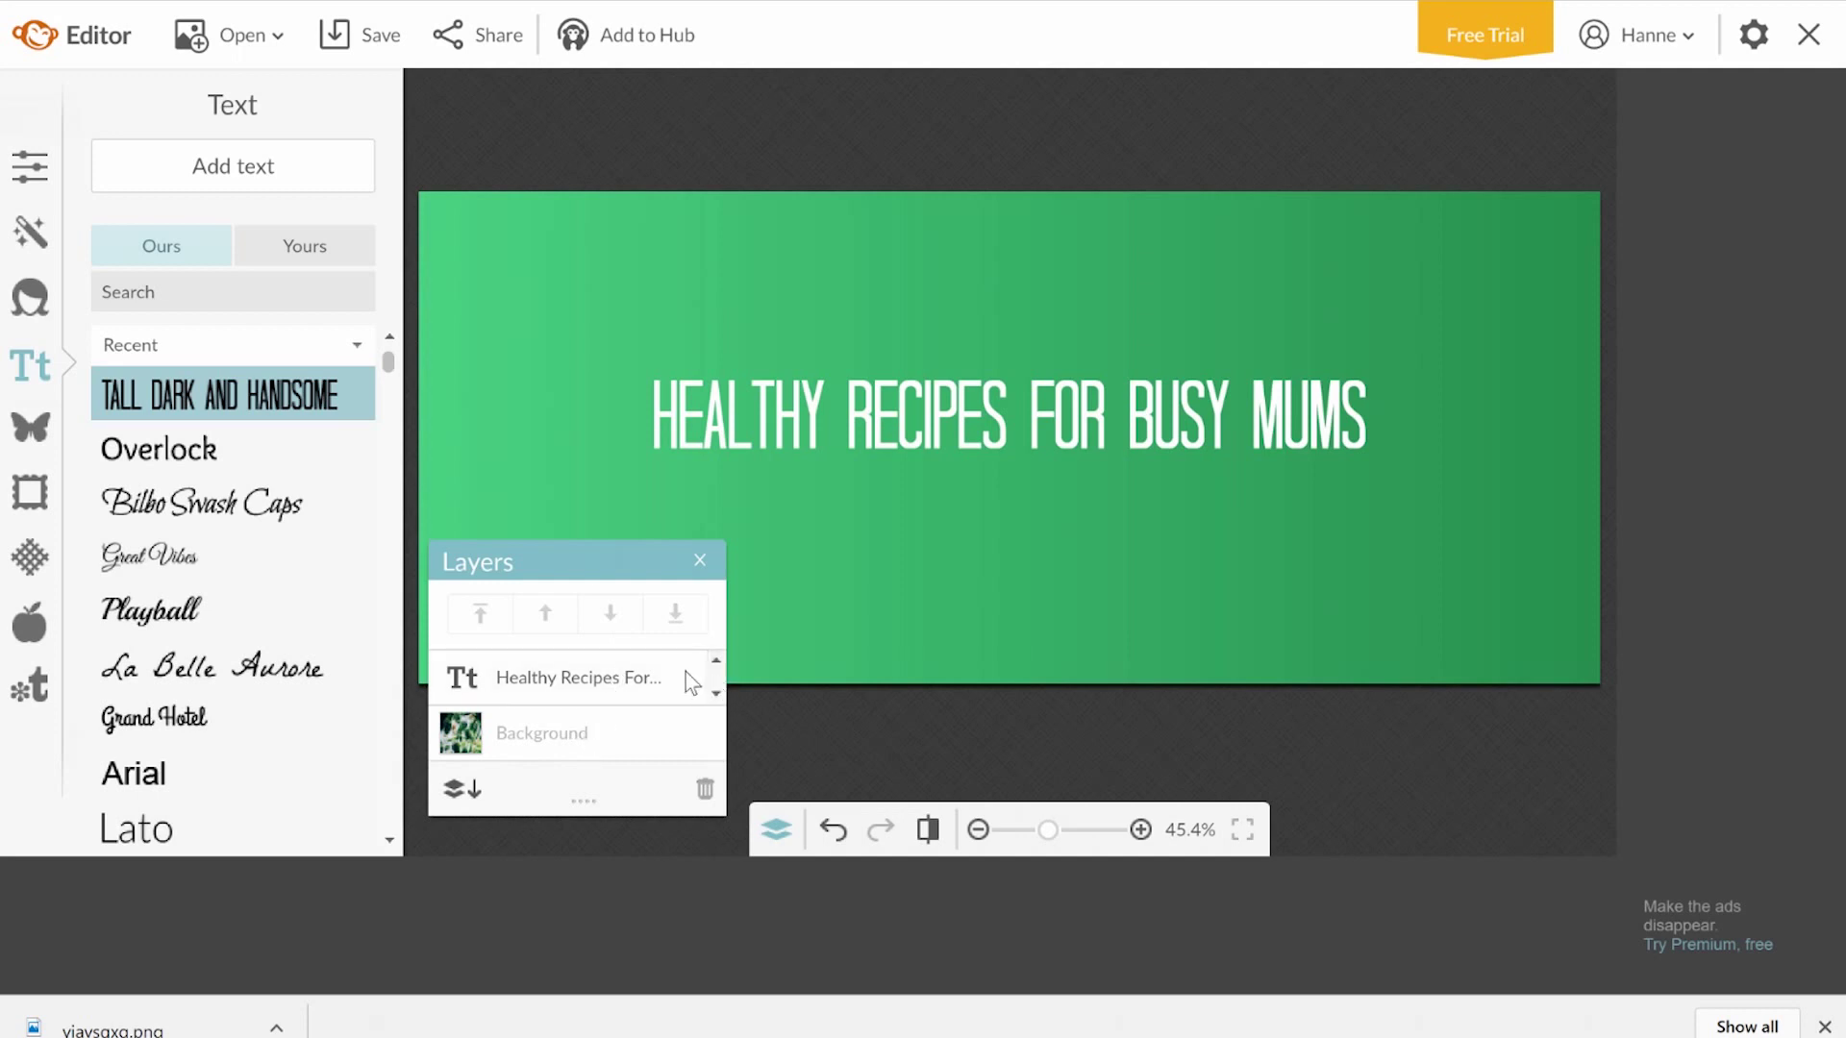
Select the yiavsgxq gradient layer and set its fade to about 29%.
left_click(716, 693)
left_click(607, 667)
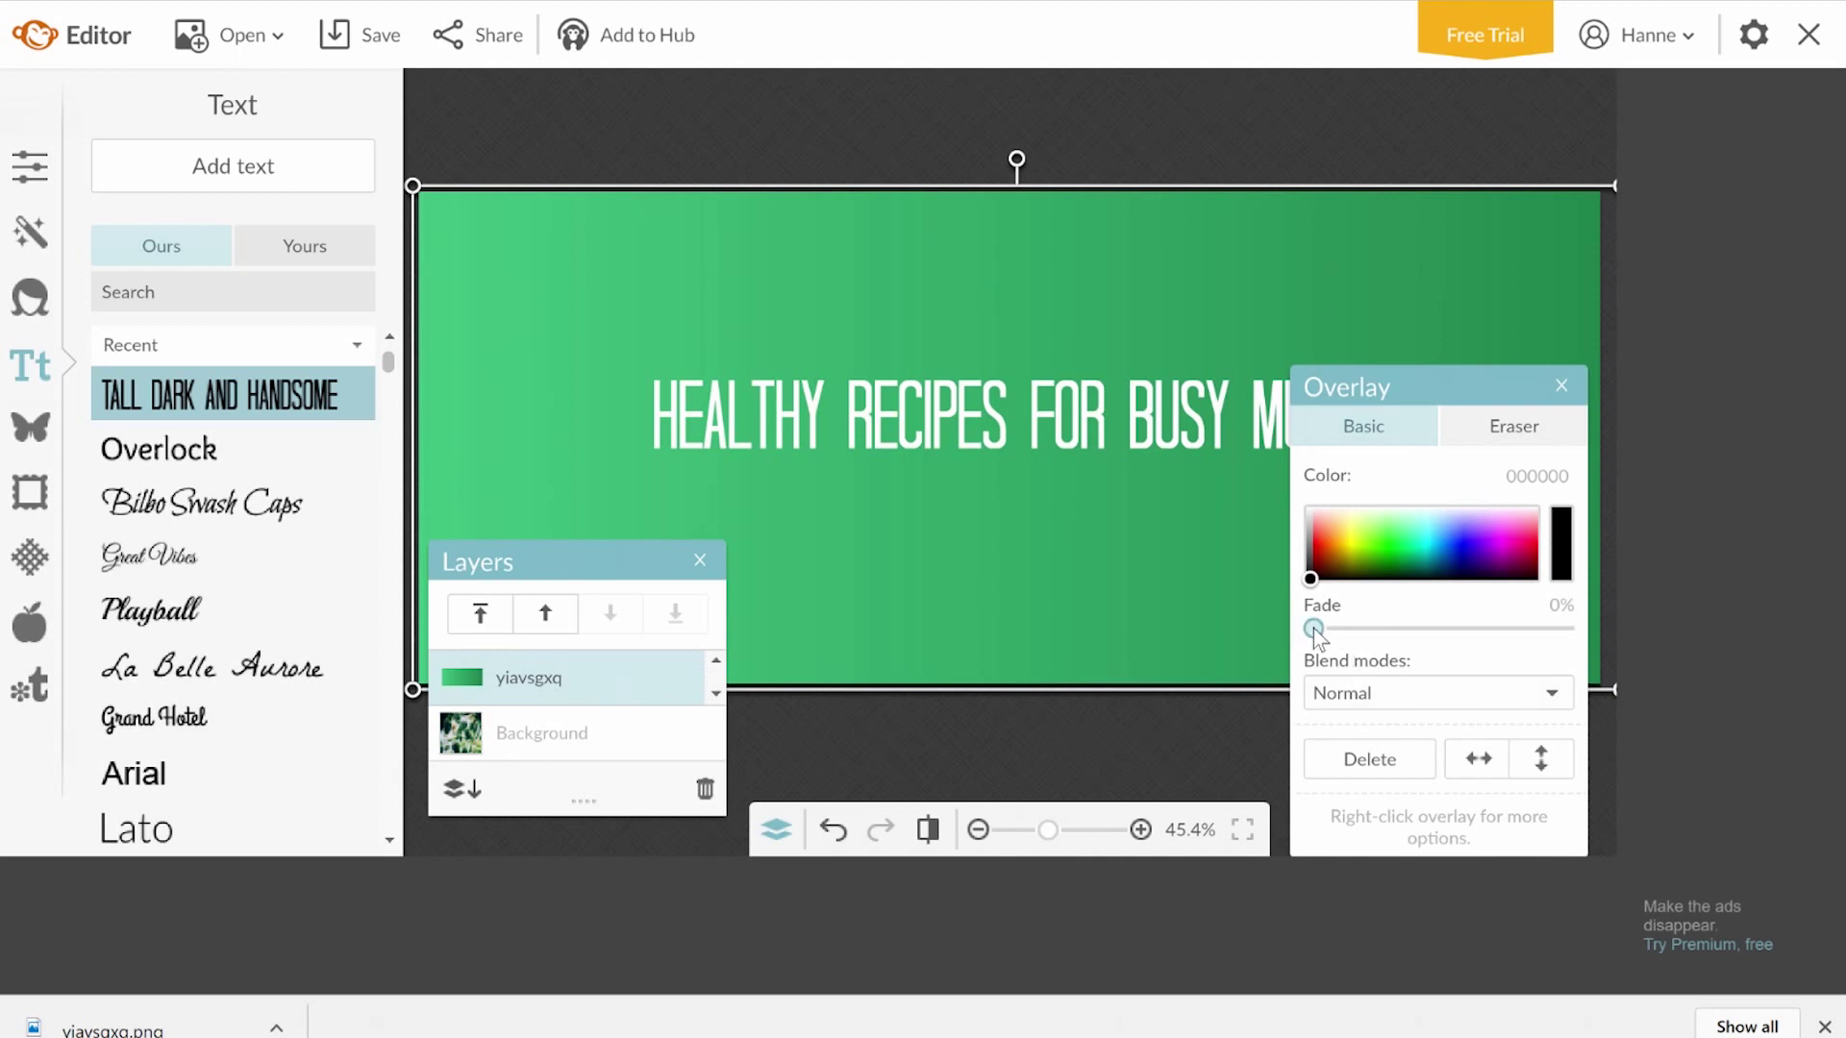
left_click_drag(1315, 630, 1389, 627)
left_click(1126, 731)
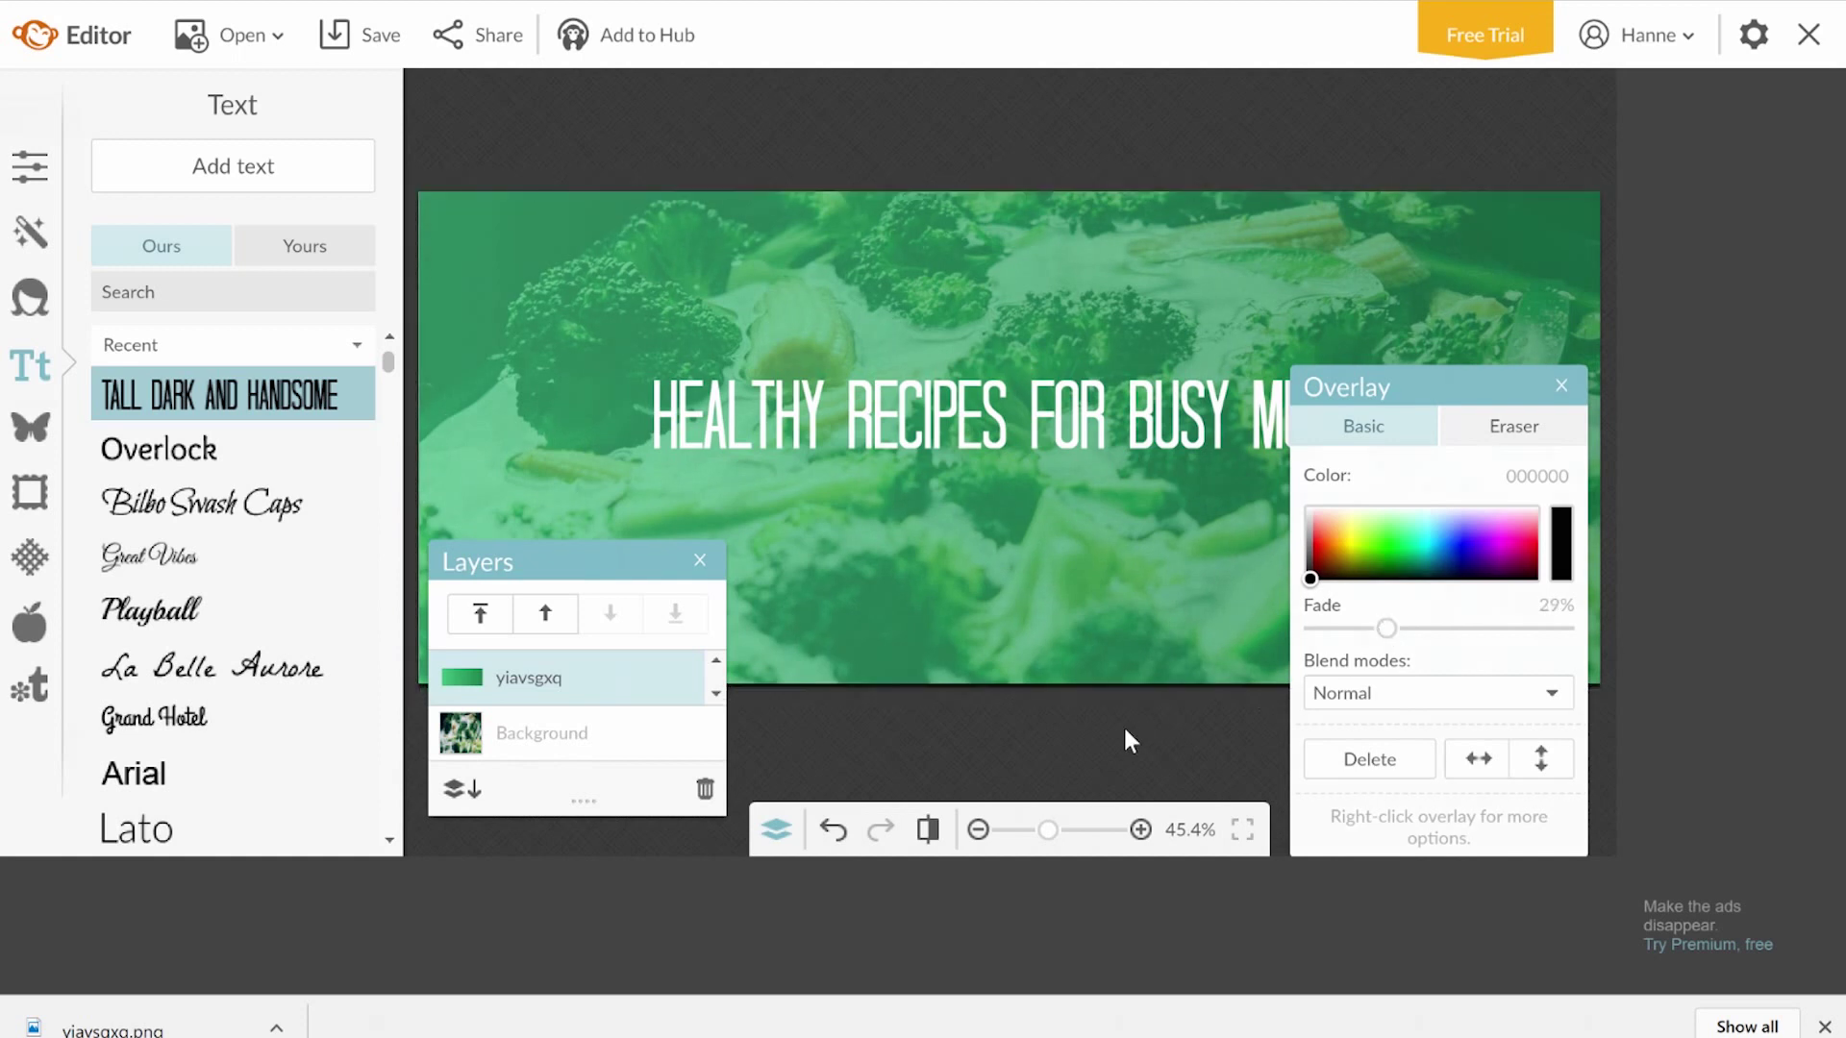